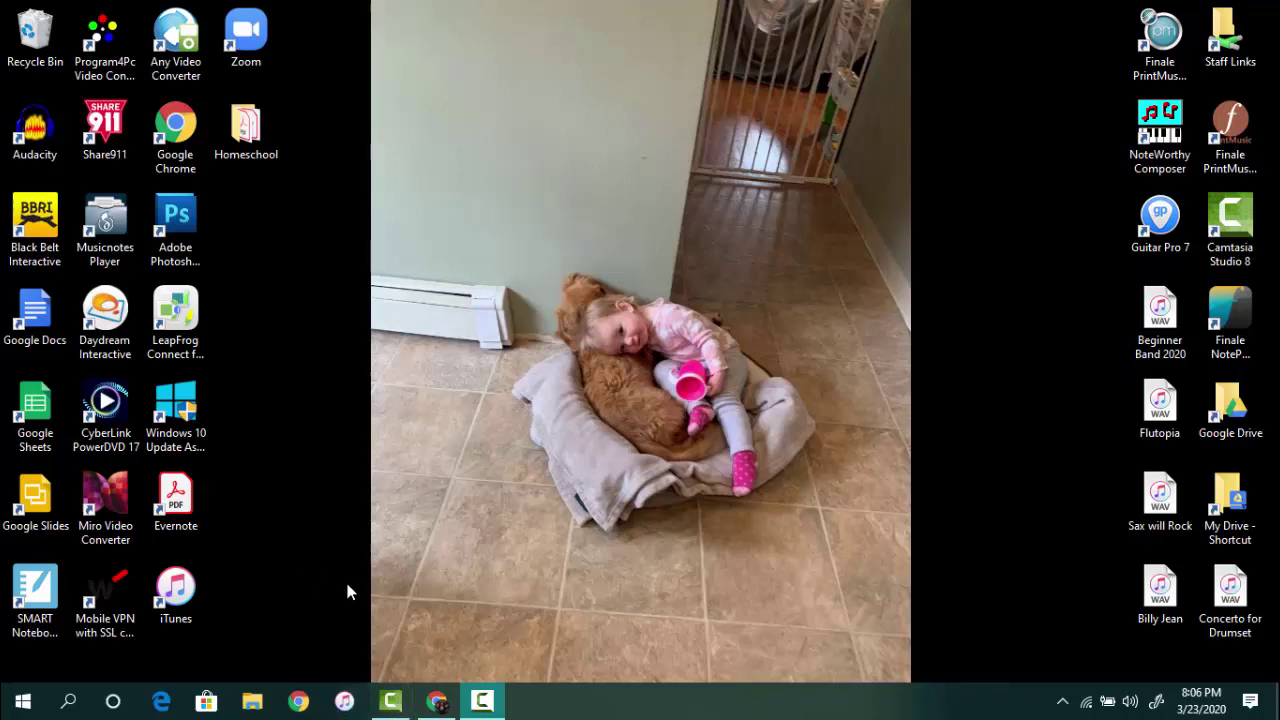
# - Open the music teacher's OnCourse homepage in a new tab from the Canfield Avenue School Staff List
pyautogui.click(437, 700)
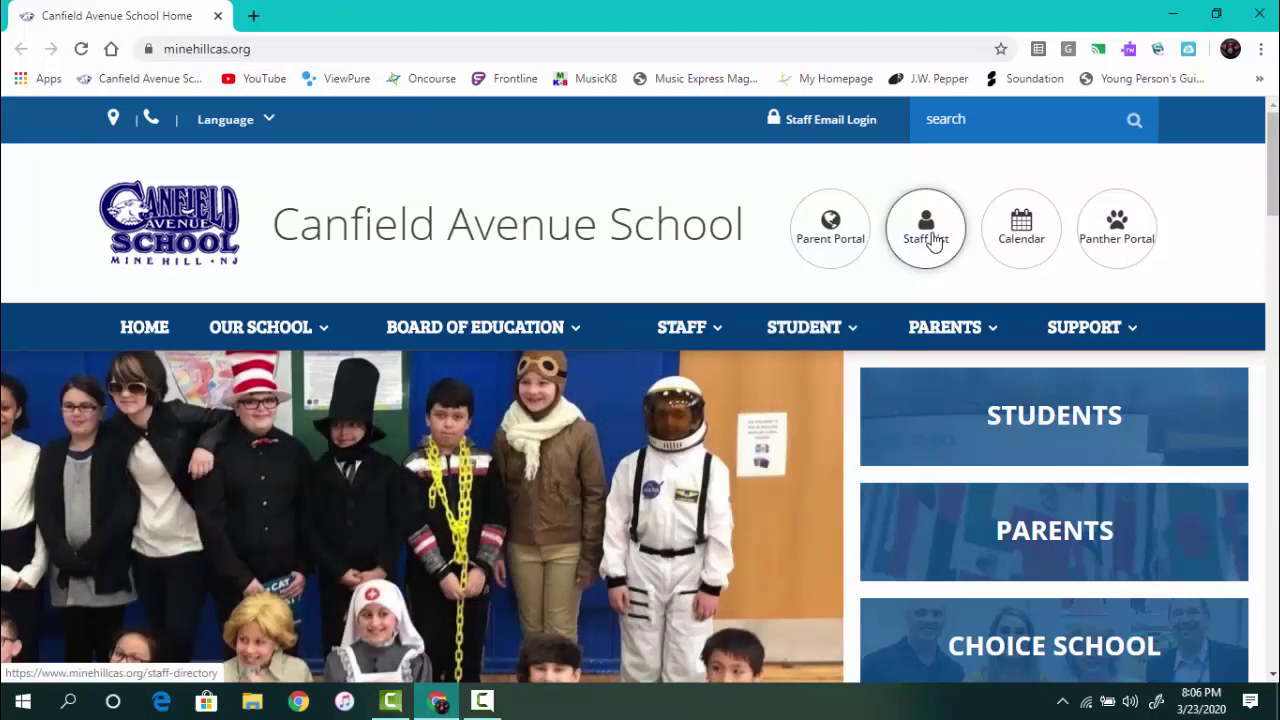
pyautogui.click(932, 243)
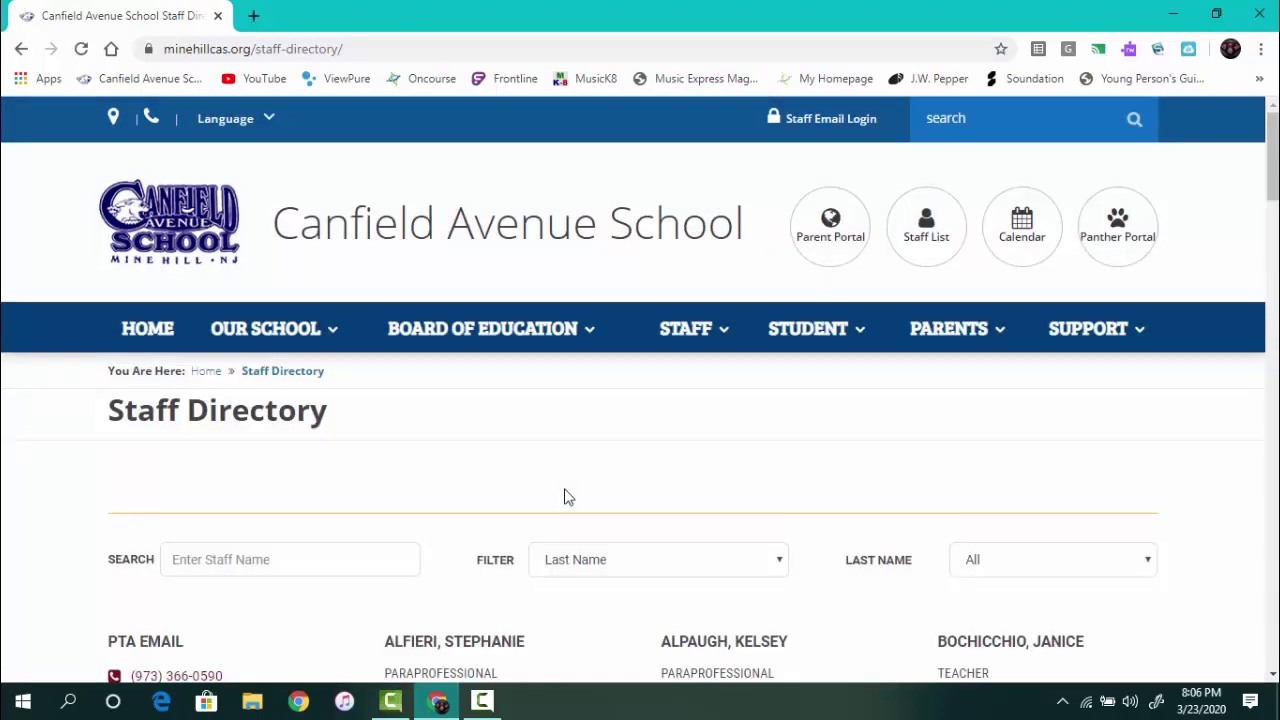
pyautogui.scroll(-6, 555, 510)
pyautogui.scroll(-10, 552, 516)
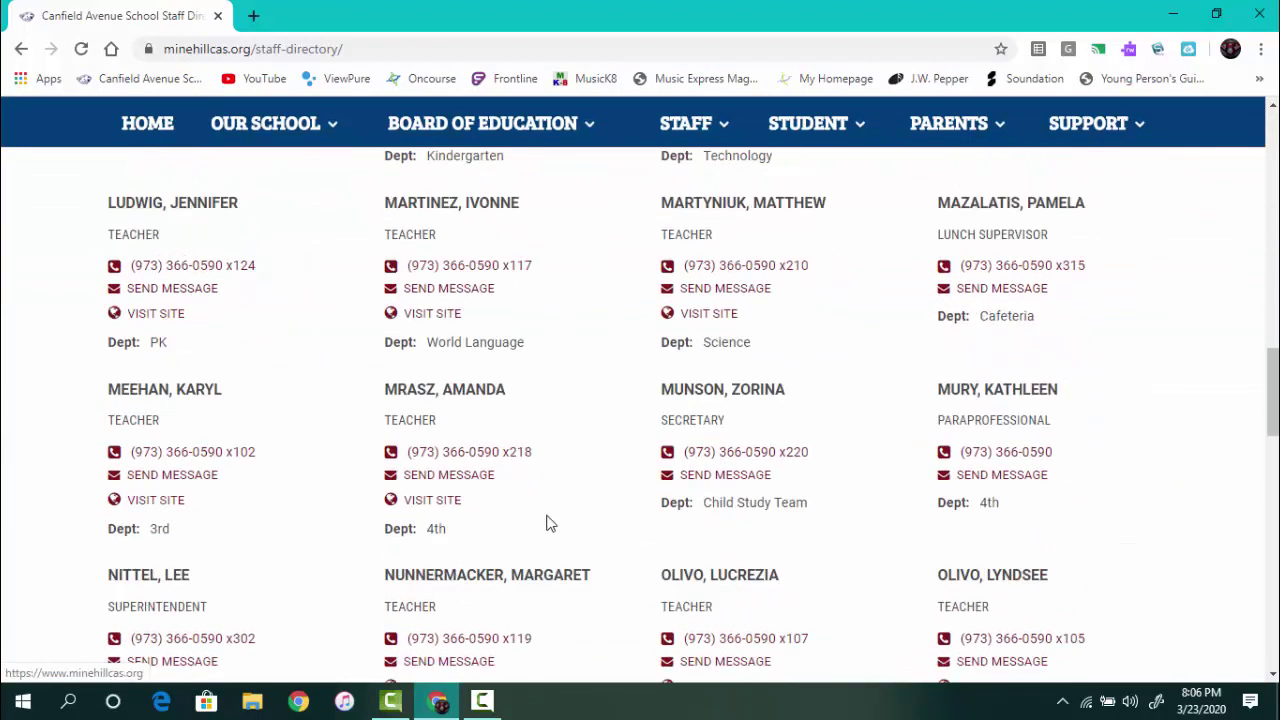
pyautogui.scroll(-6, 550, 524)
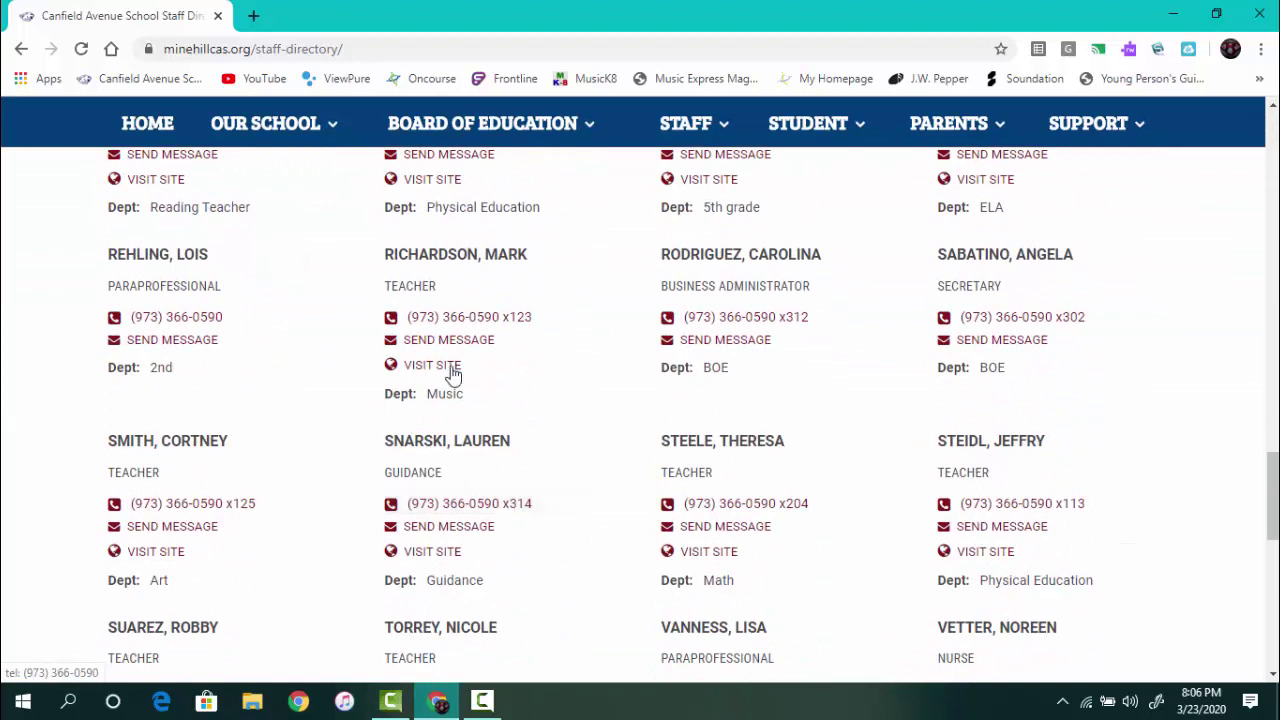
pyautogui.click(438, 372)
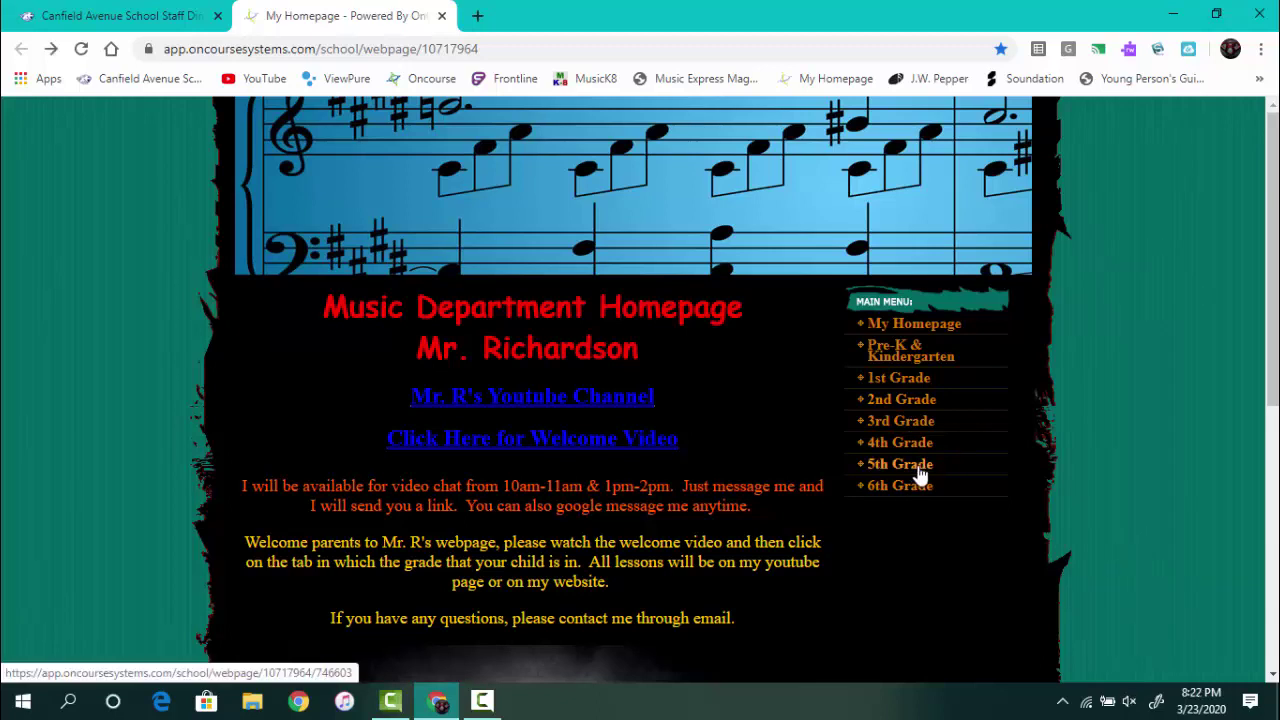
# - Download and open the Week 2 assignment PDF, Tone Matrix (1).pdf, from the grade's class page
pyautogui.click(918, 465)
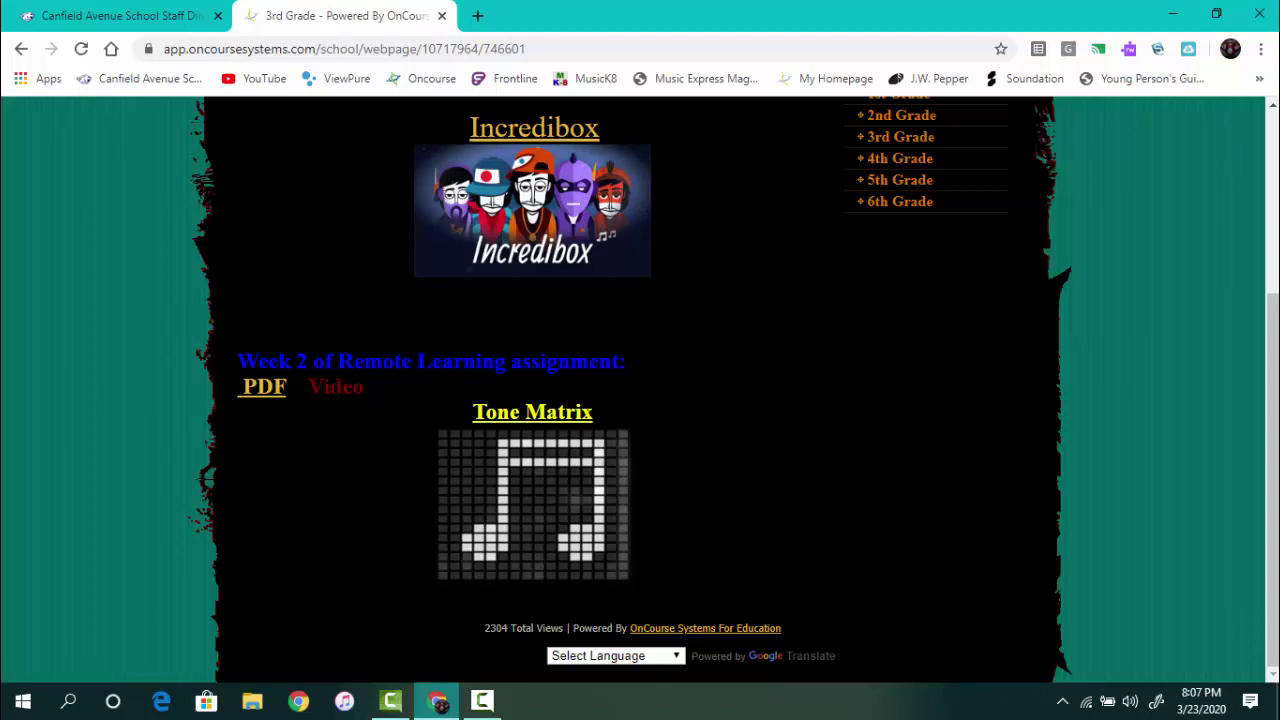
pyautogui.click(263, 390)
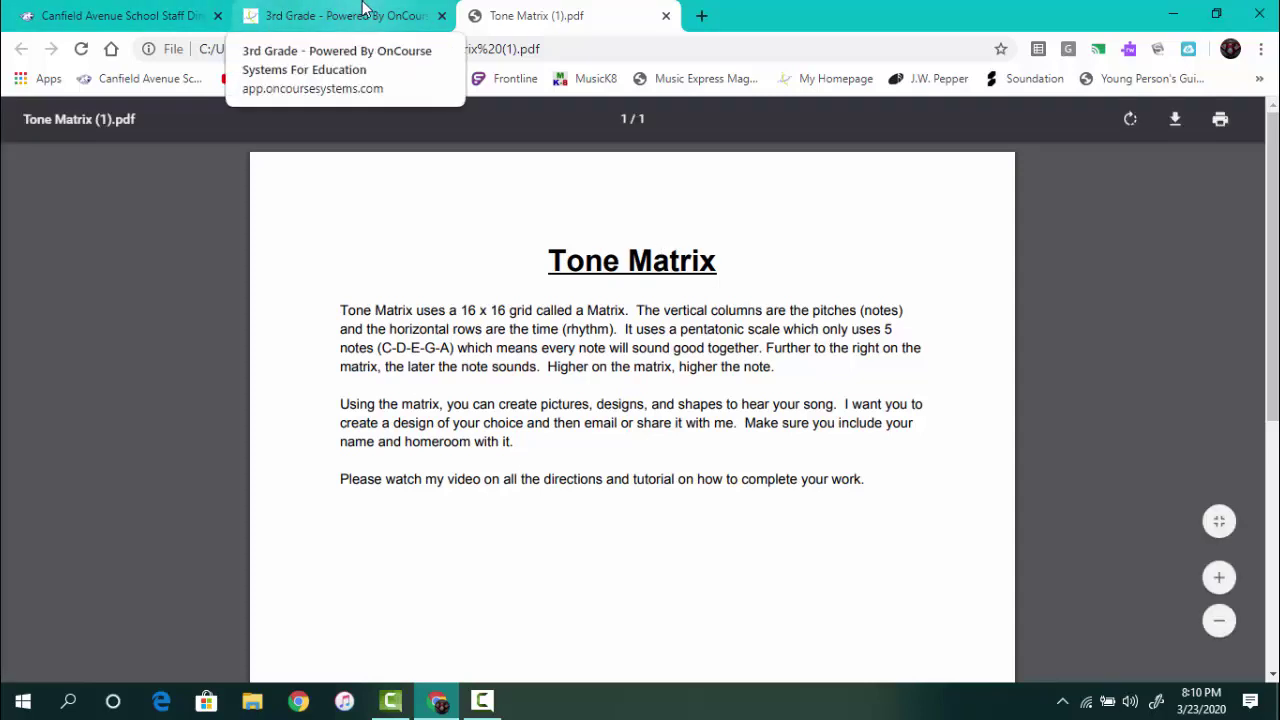
# - Open the Tone Matrix link from the 3rd Grade page and try running its Flash content
pyautogui.click(364, 9)
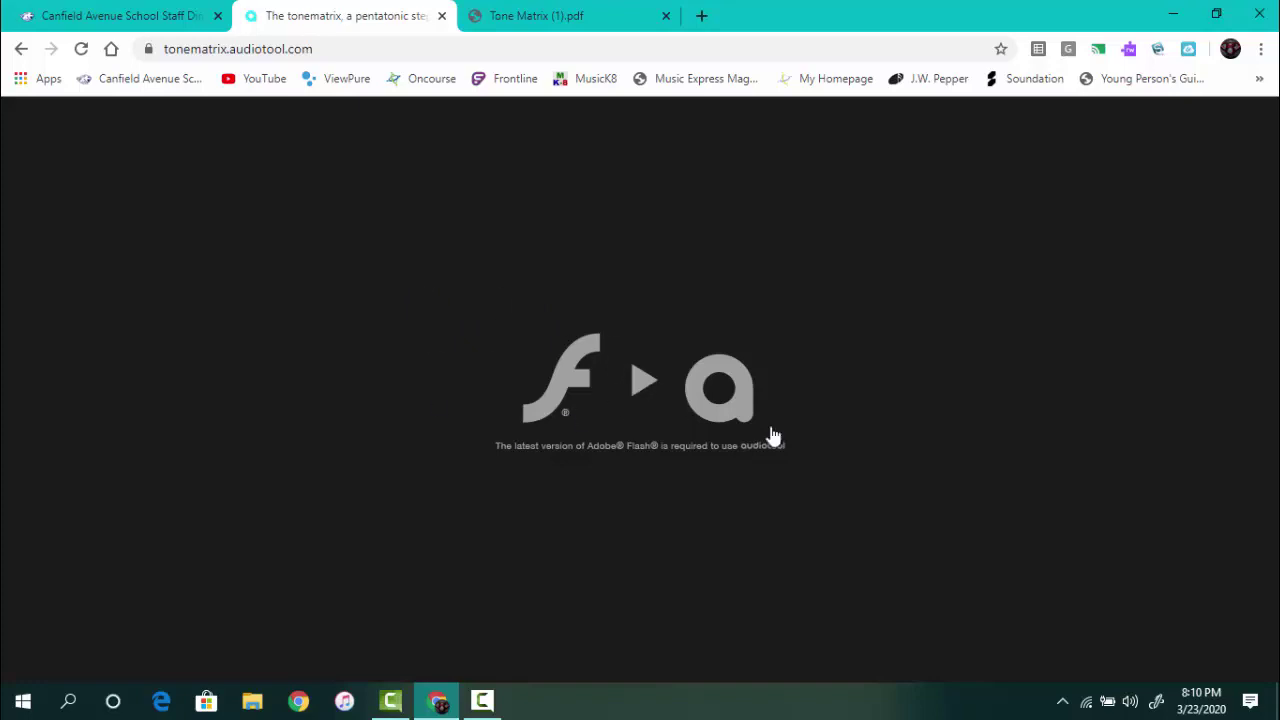
pyautogui.click(643, 380)
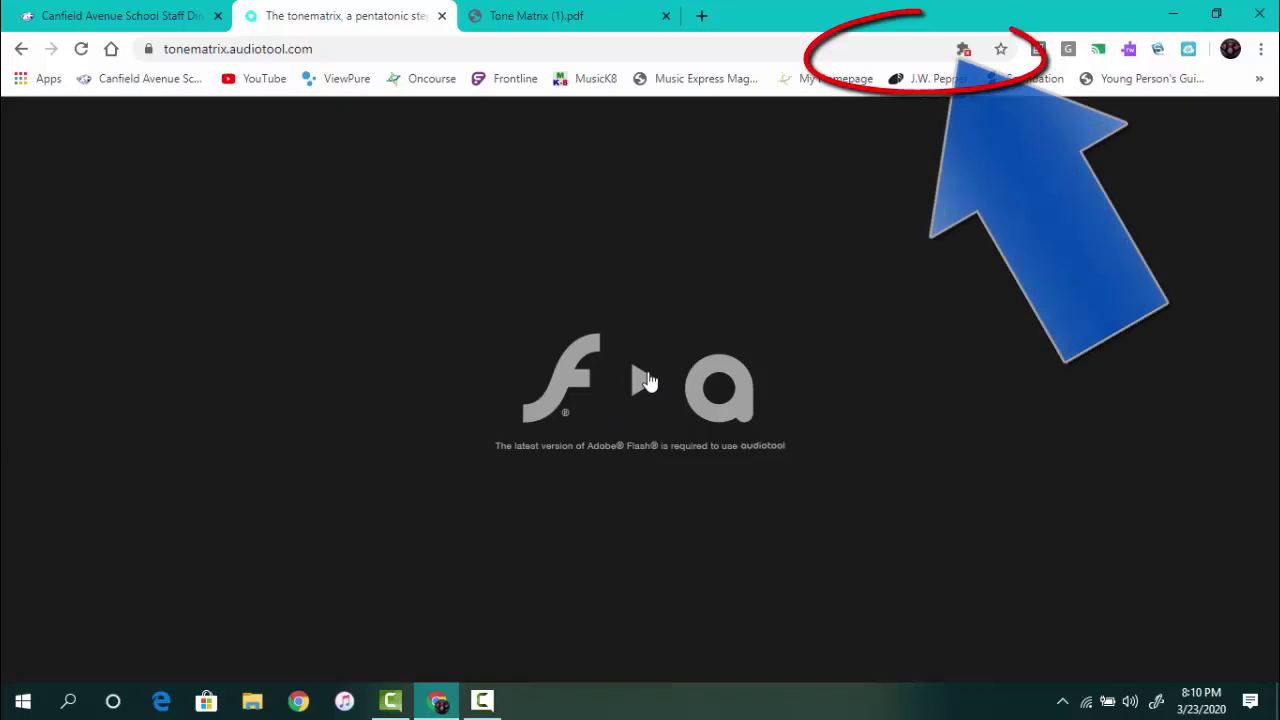
# - Change Chrome's Flash setting from blocked to Ask first via the blocked-plugin Manage page
pyautogui.click(970, 50)
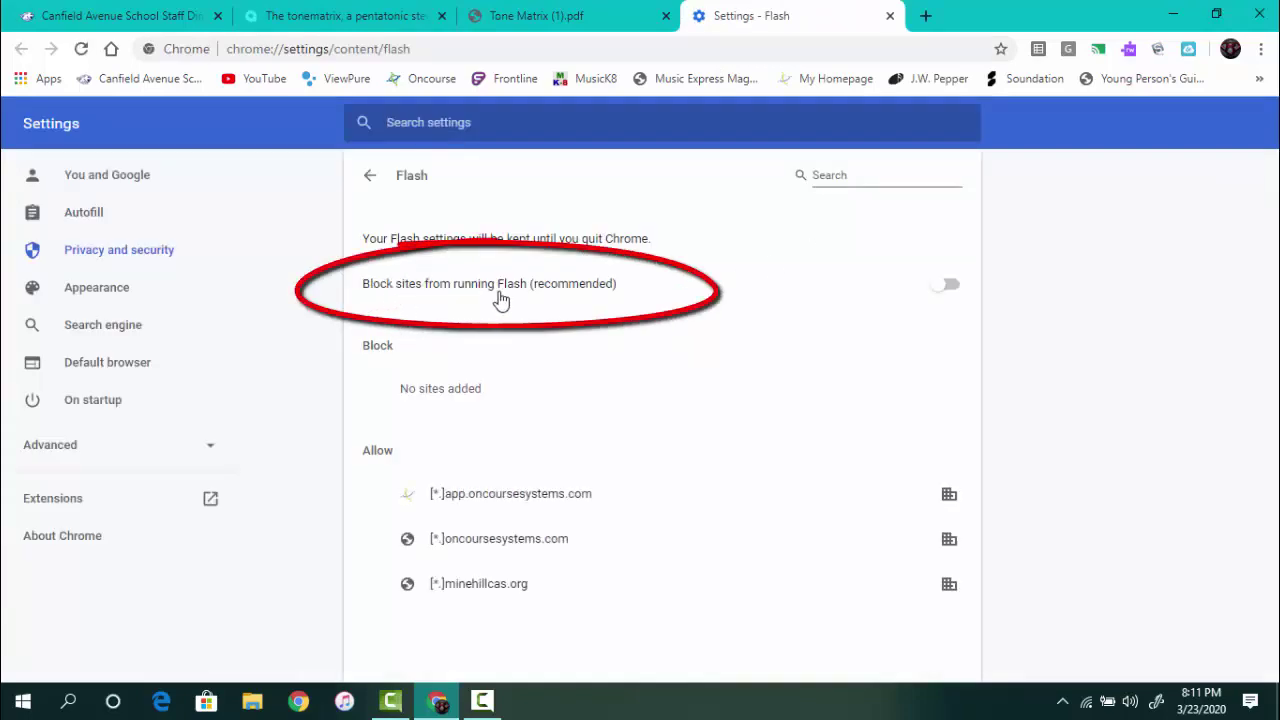
pyautogui.click(948, 288)
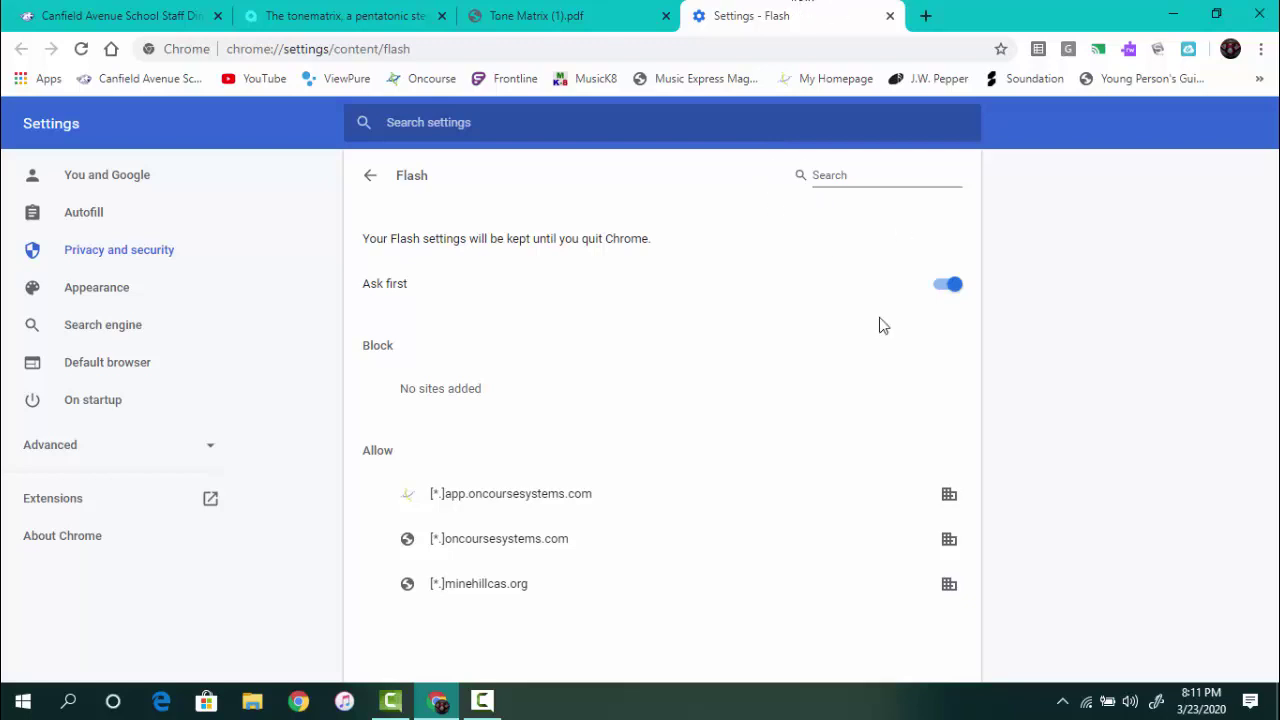
pyautogui.click(952, 294)
pyautogui.click(952, 294)
# - Close the settings tab and allow tonematrix.audiotool.com to run Flash so the grid loads
pyautogui.click(890, 16)
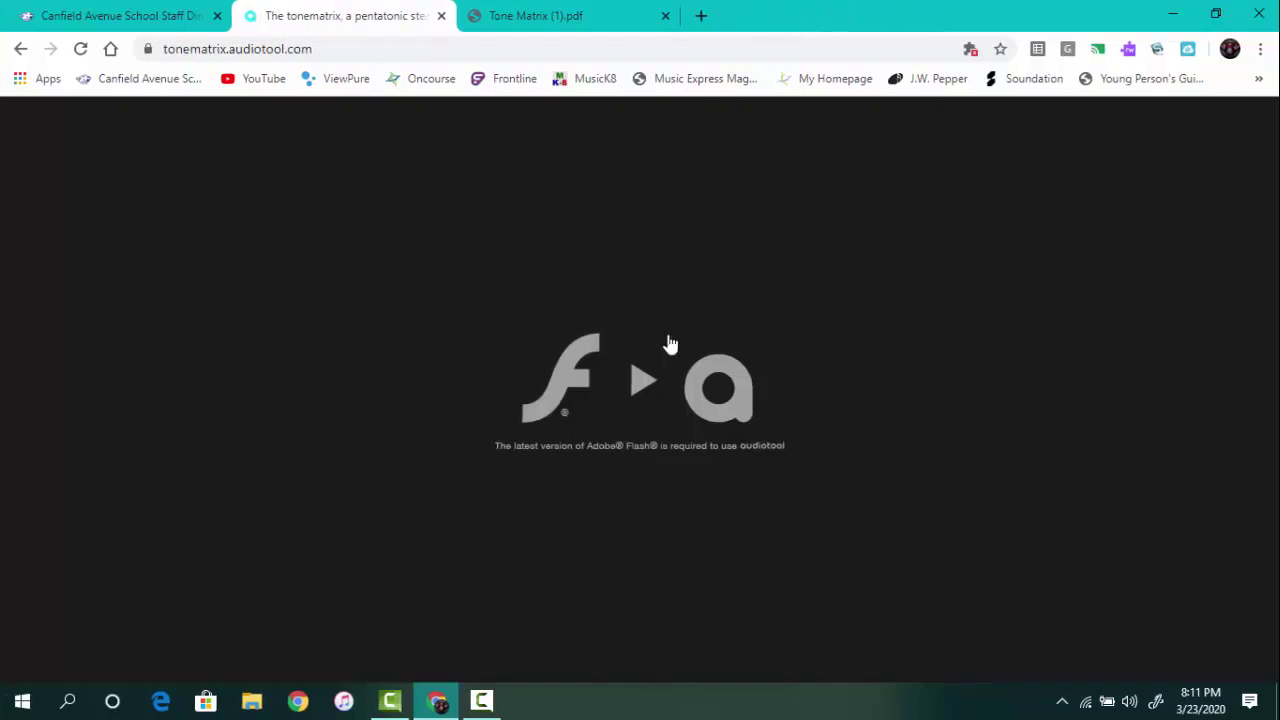
pyautogui.click(620, 378)
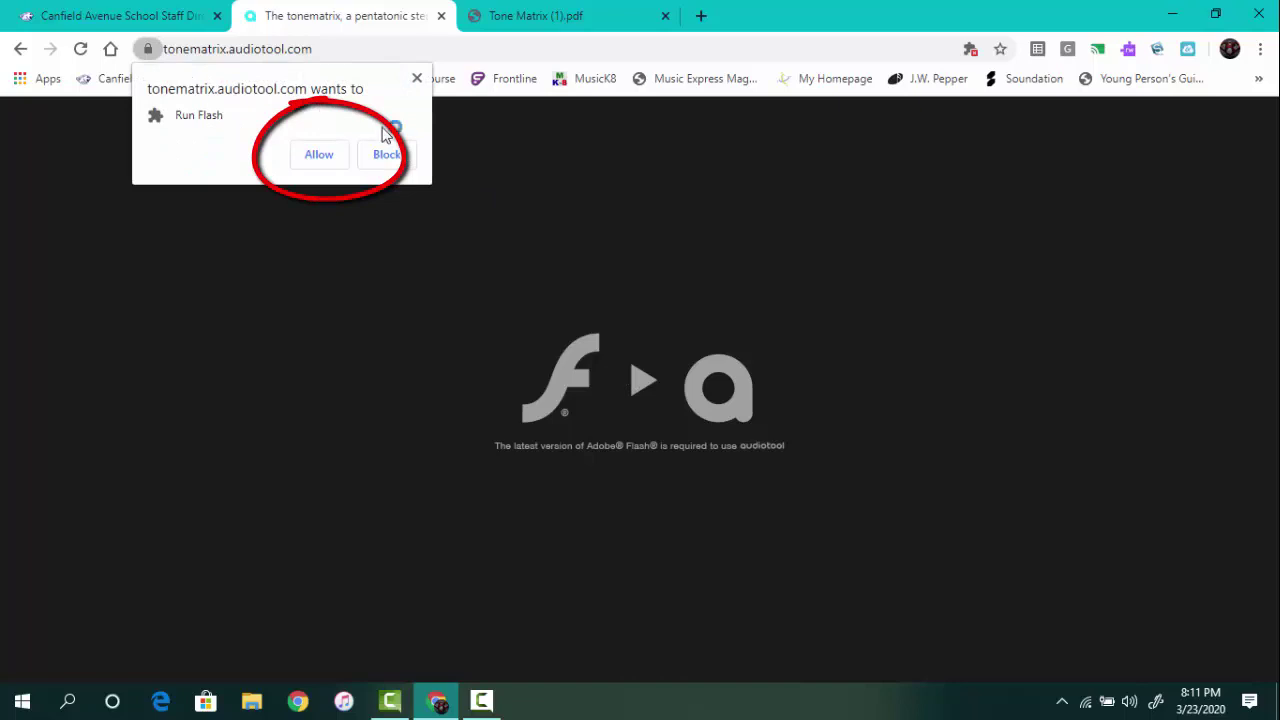
pyautogui.click(319, 156)
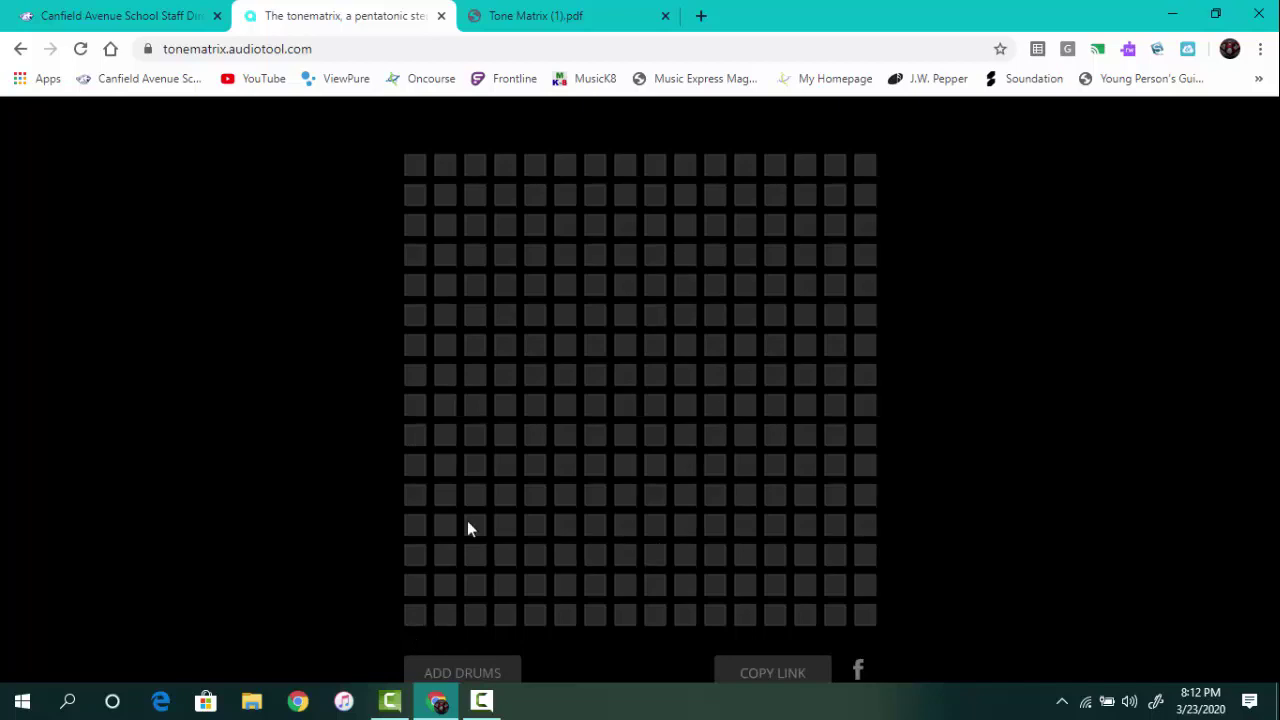
pyautogui.click(452, 494)
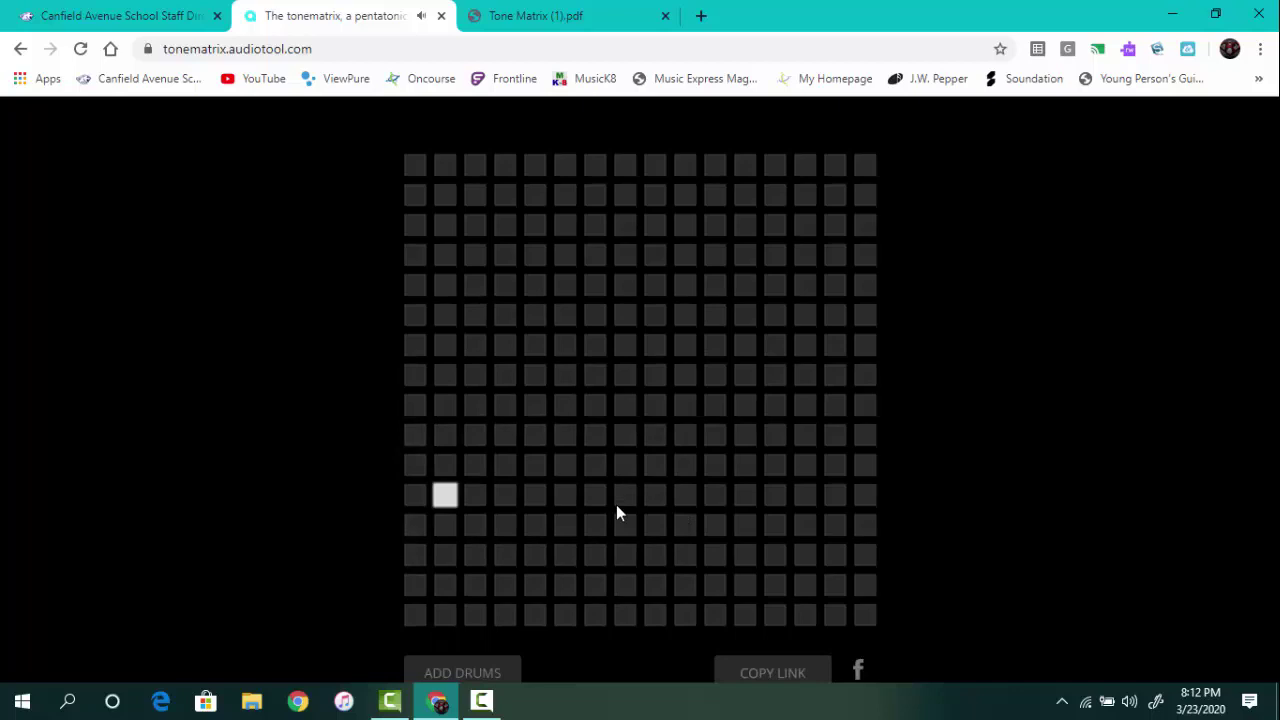
pyautogui.click(542, 197)
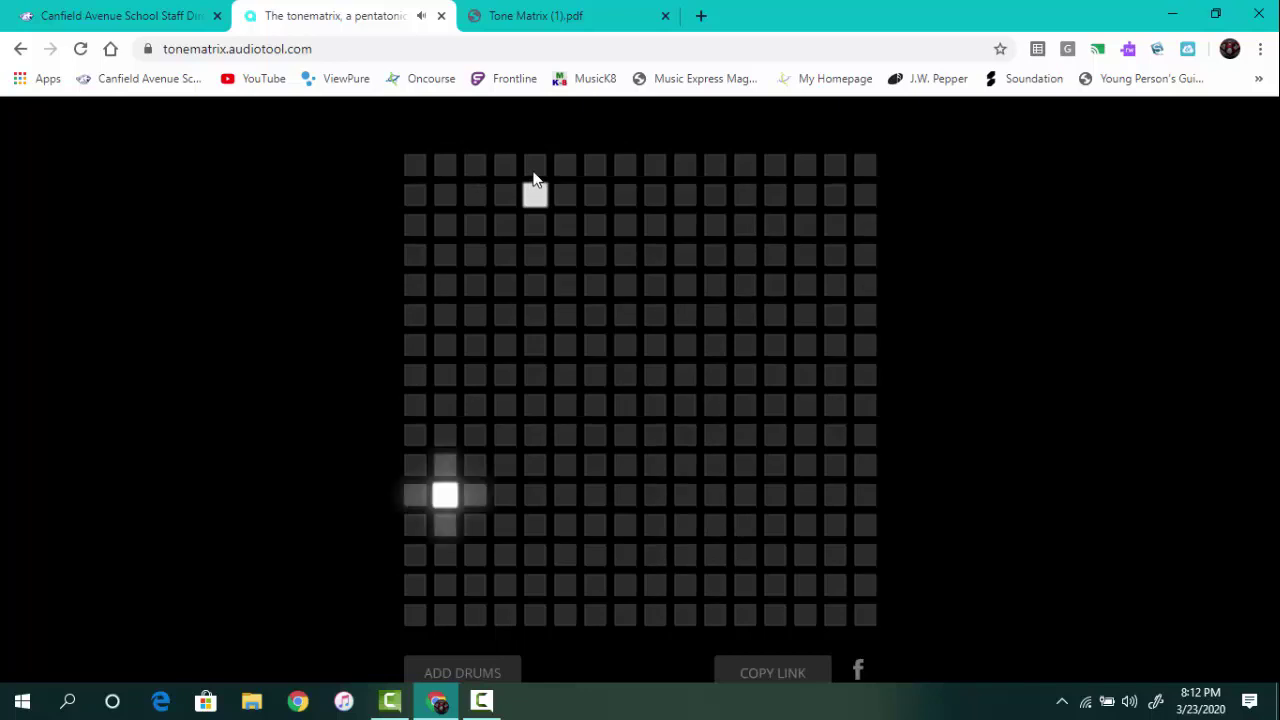
pyautogui.click(626, 616)
pyautogui.click(869, 377)
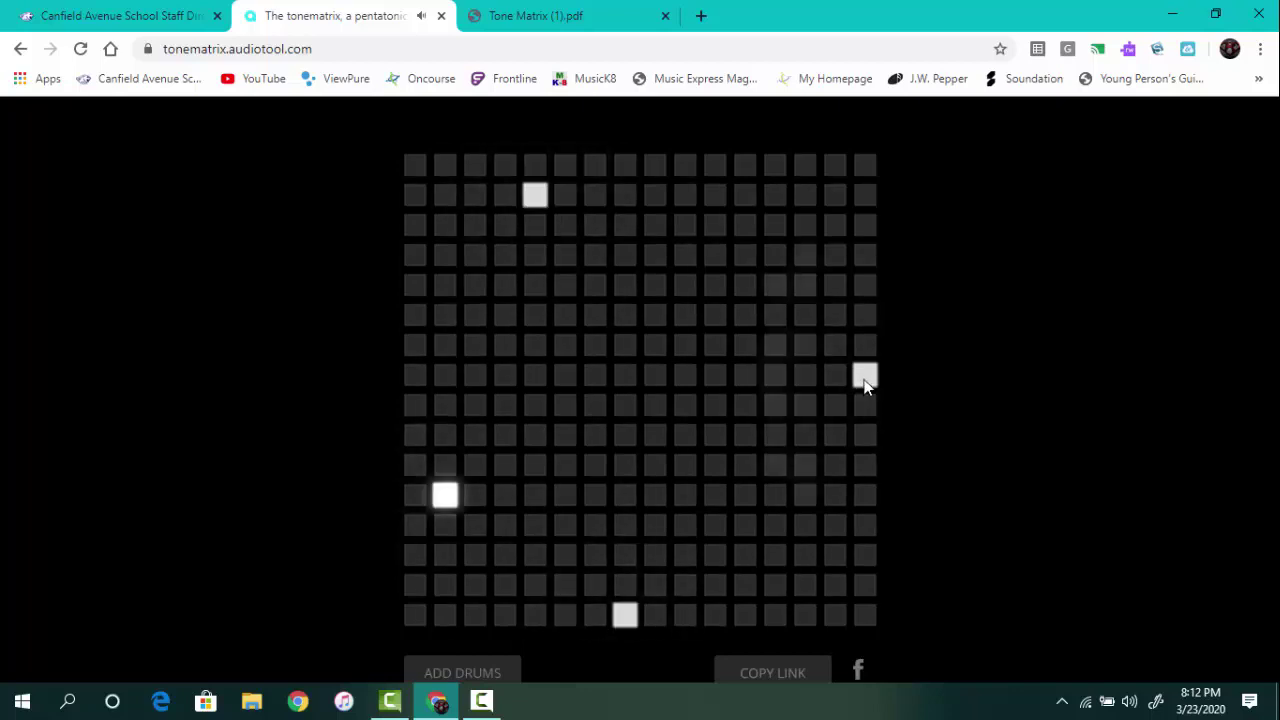
pyautogui.click(864, 380)
pyautogui.click(538, 195)
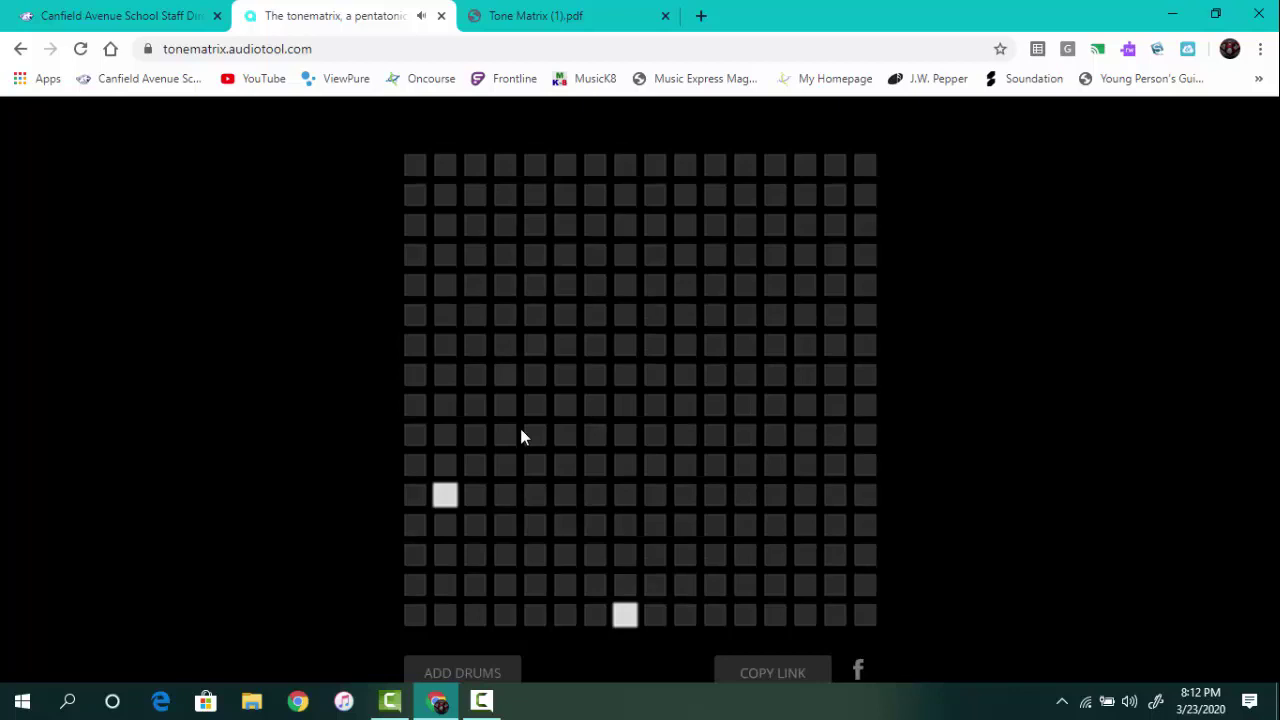
pyautogui.click(441, 503)
pyautogui.click(624, 612)
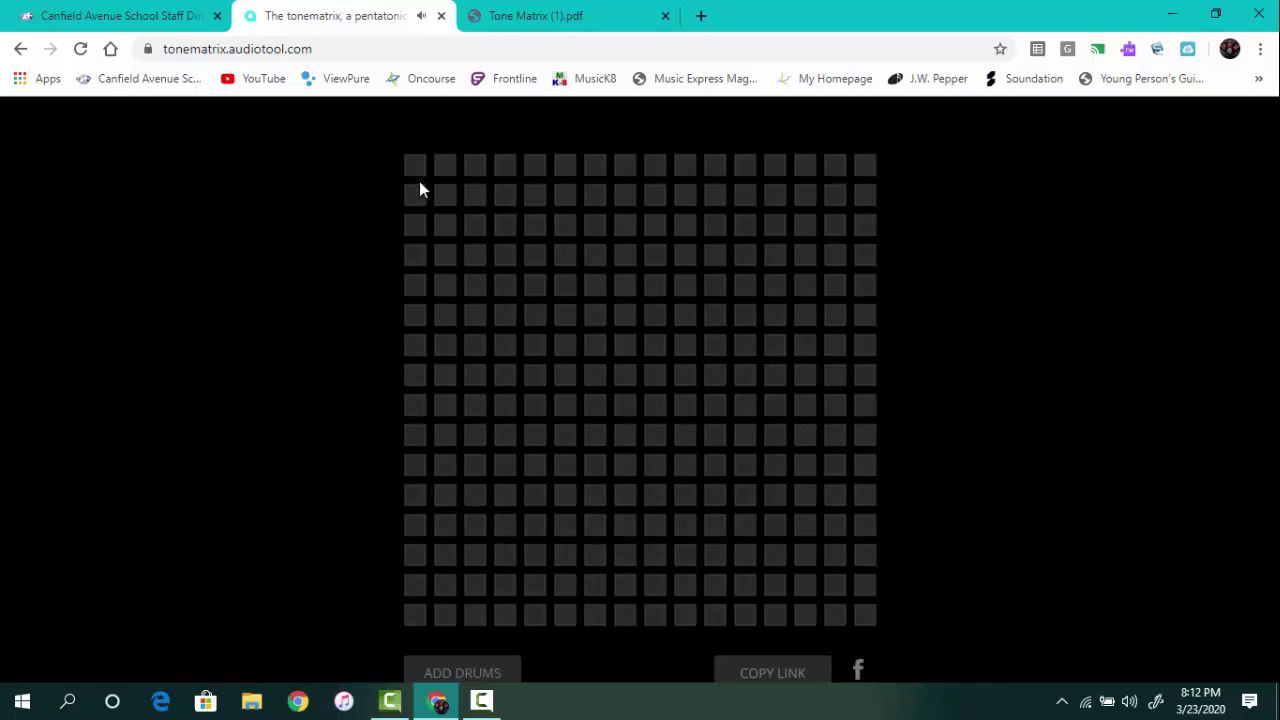
# - Light and clear the top row, then draw and erase a diagonal, keeping only the bottom-left note
pyautogui.moveTo(420, 171); pyautogui.dragTo(866, 165)
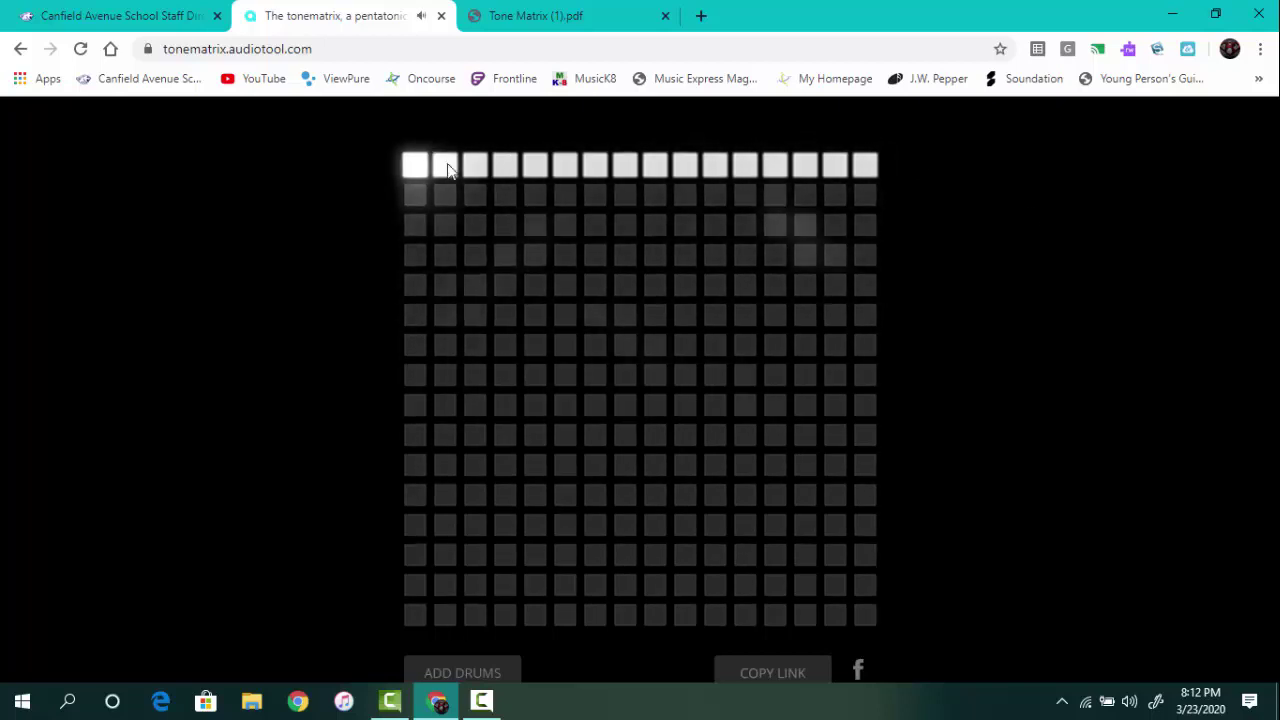
pyautogui.moveTo(417, 172); pyautogui.dragTo(978, 170)
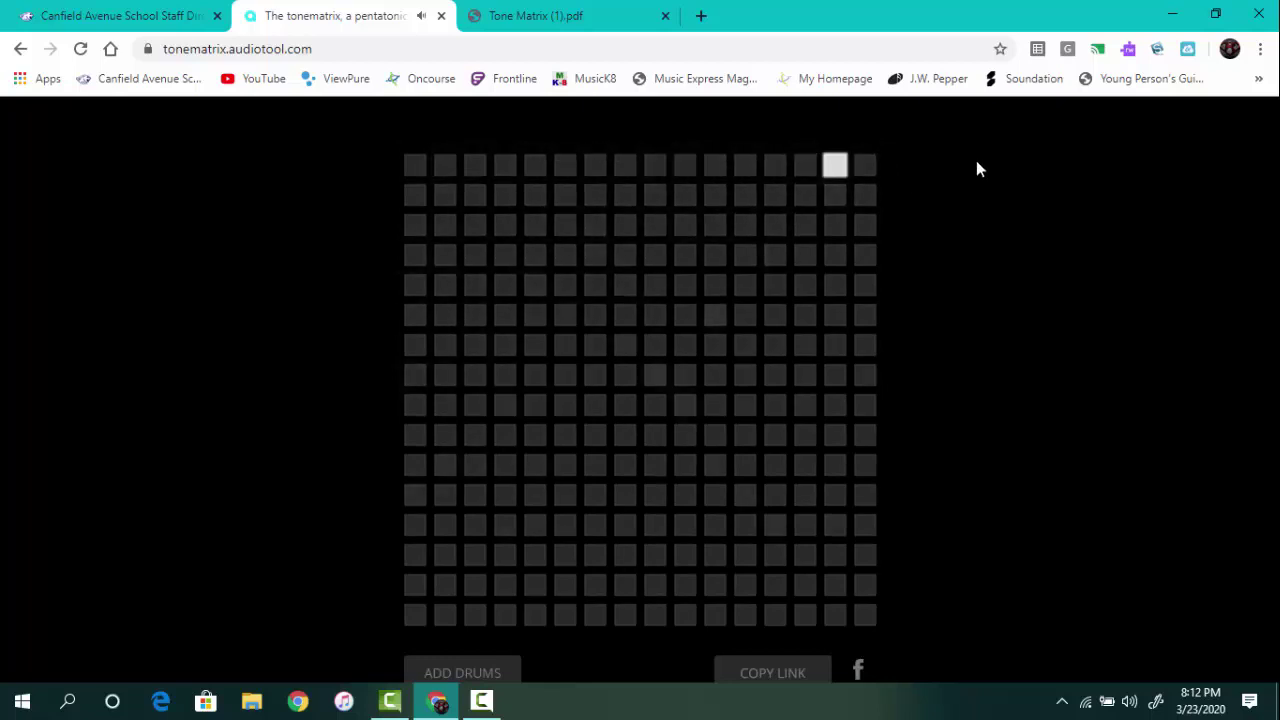
pyautogui.click(840, 170)
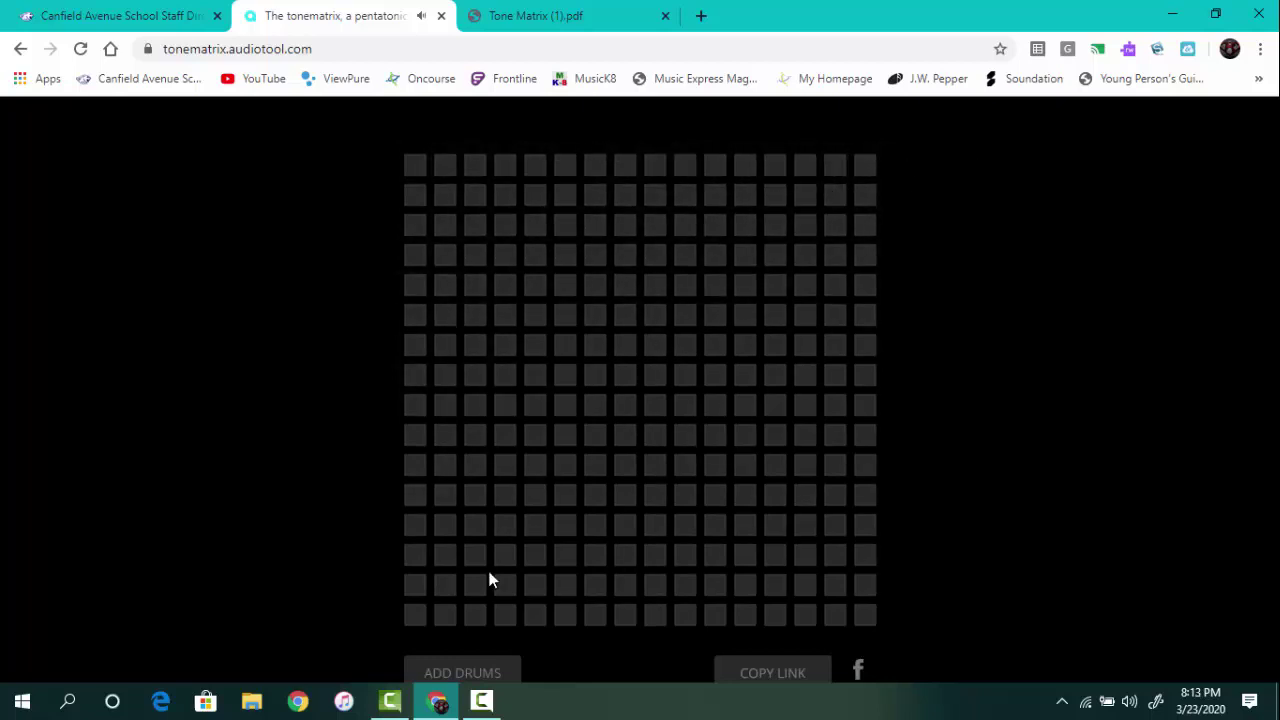
pyautogui.moveTo(413, 622)
pyautogui.mouseDown()
pyautogui.moveTo(696, 339)
pyautogui.moveTo(789, 199)
pyautogui.moveTo(858, 140)
pyautogui.mouseUp()
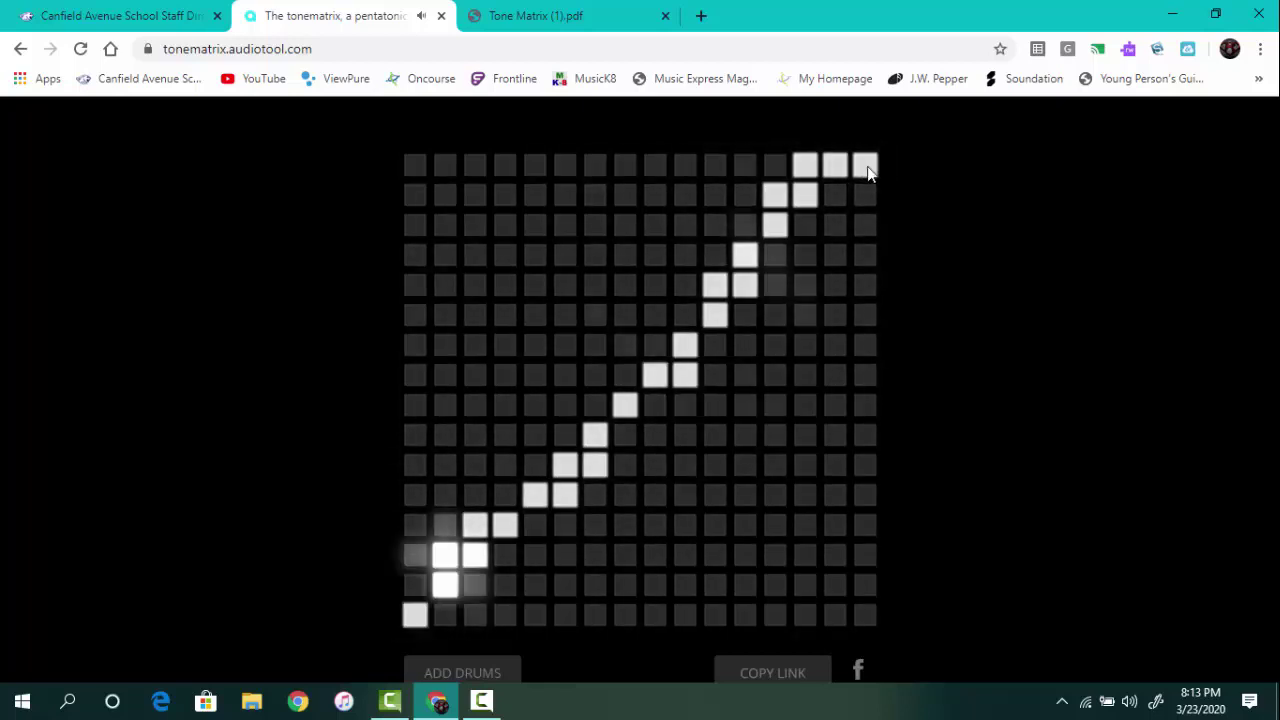
pyautogui.moveTo(865, 168)
pyautogui.mouseDown()
pyautogui.moveTo(829, 180)
pyautogui.moveTo(772, 243)
pyautogui.moveTo(813, 170)
pyautogui.moveTo(749, 251)
pyautogui.moveTo(742, 287)
pyautogui.moveTo(681, 347)
pyautogui.moveTo(675, 388)
pyautogui.moveTo(610, 423)
pyautogui.moveTo(549, 501)
pyautogui.moveTo(441, 580)
pyautogui.mouseUp()
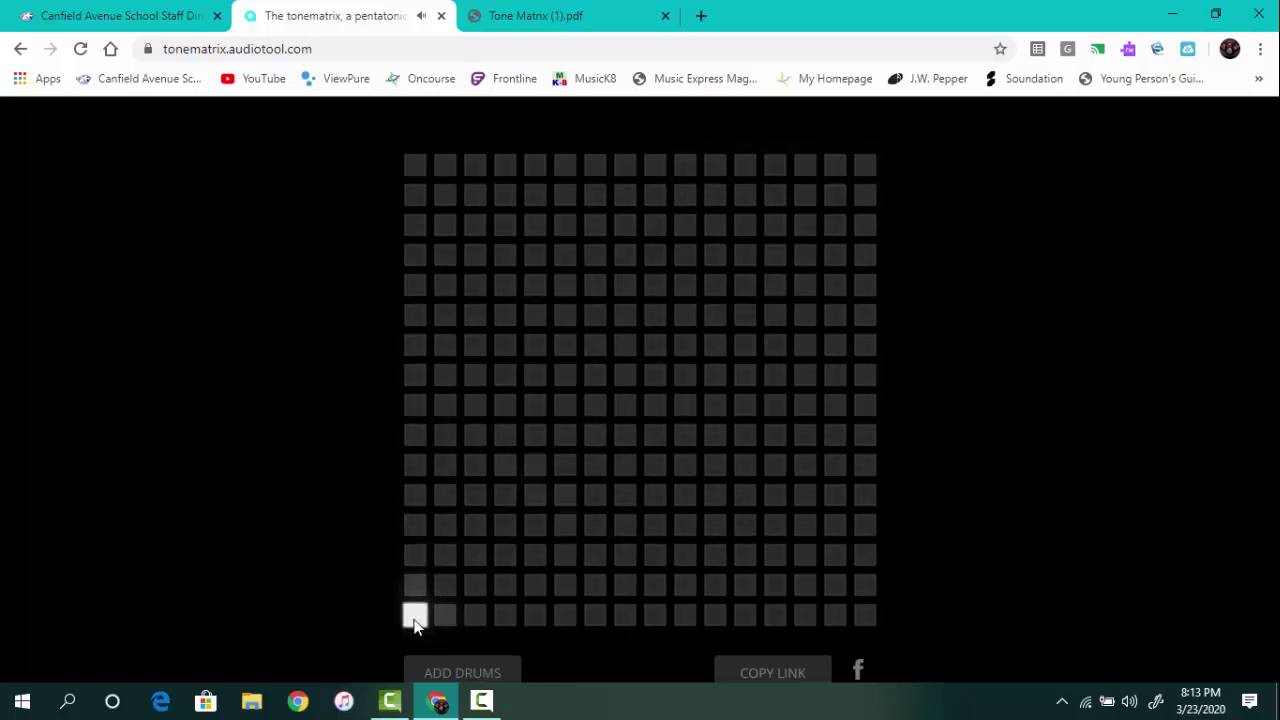
# - Switch off the bottom-left note and light a stepped melody across the middle rows to the right edge
pyautogui.click(415, 618)
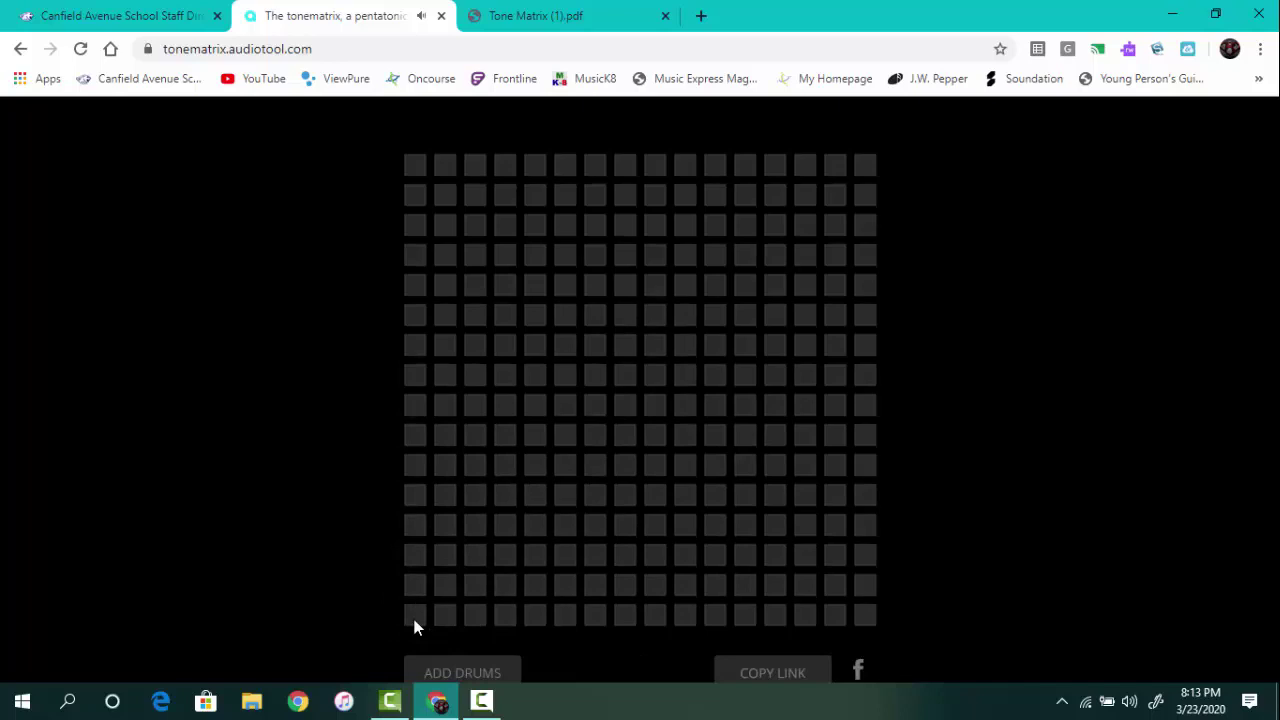
pyautogui.click(417, 433)
pyautogui.click(445, 433)
pyautogui.click(473, 410)
pyautogui.click(505, 408)
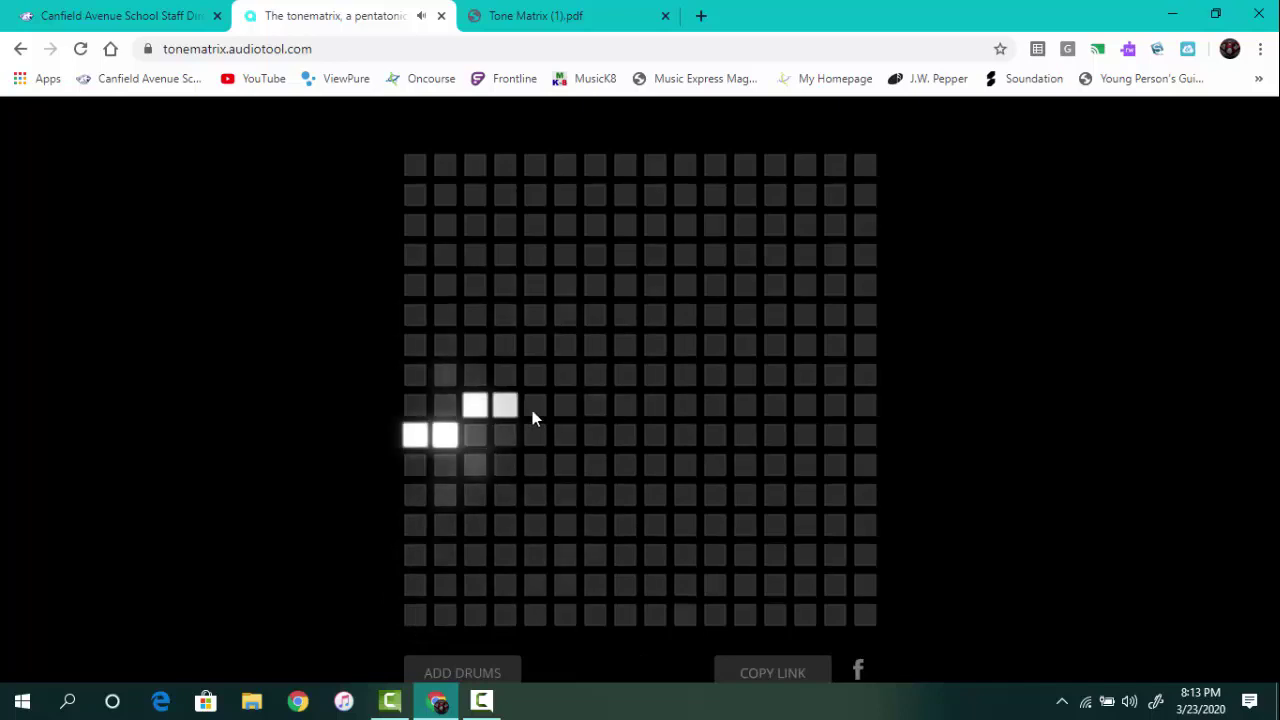
pyautogui.click(534, 412)
pyautogui.click(562, 430)
pyautogui.click(596, 432)
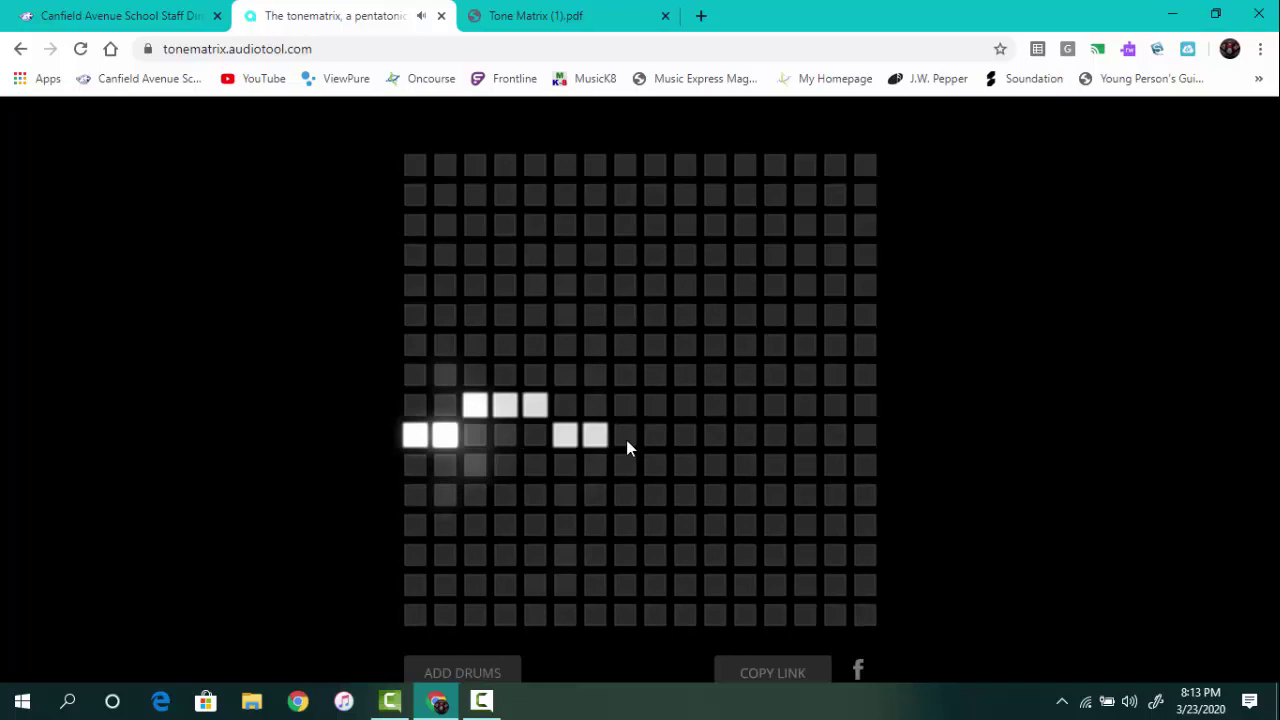
pyautogui.click(626, 438)
pyautogui.click(628, 466)
pyautogui.click(653, 467)
pyautogui.click(686, 467)
pyautogui.click(690, 437)
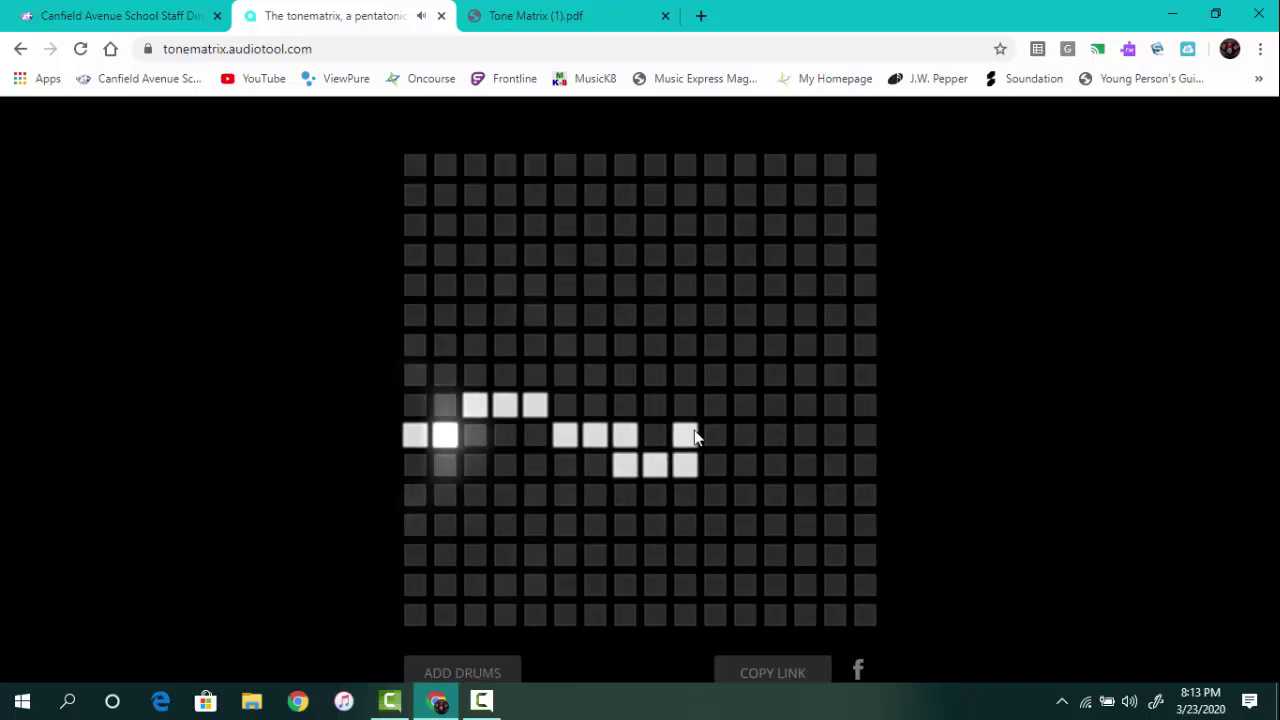
pyautogui.click(716, 436)
pyautogui.click(745, 434)
pyautogui.click(746, 407)
pyautogui.click(777, 406)
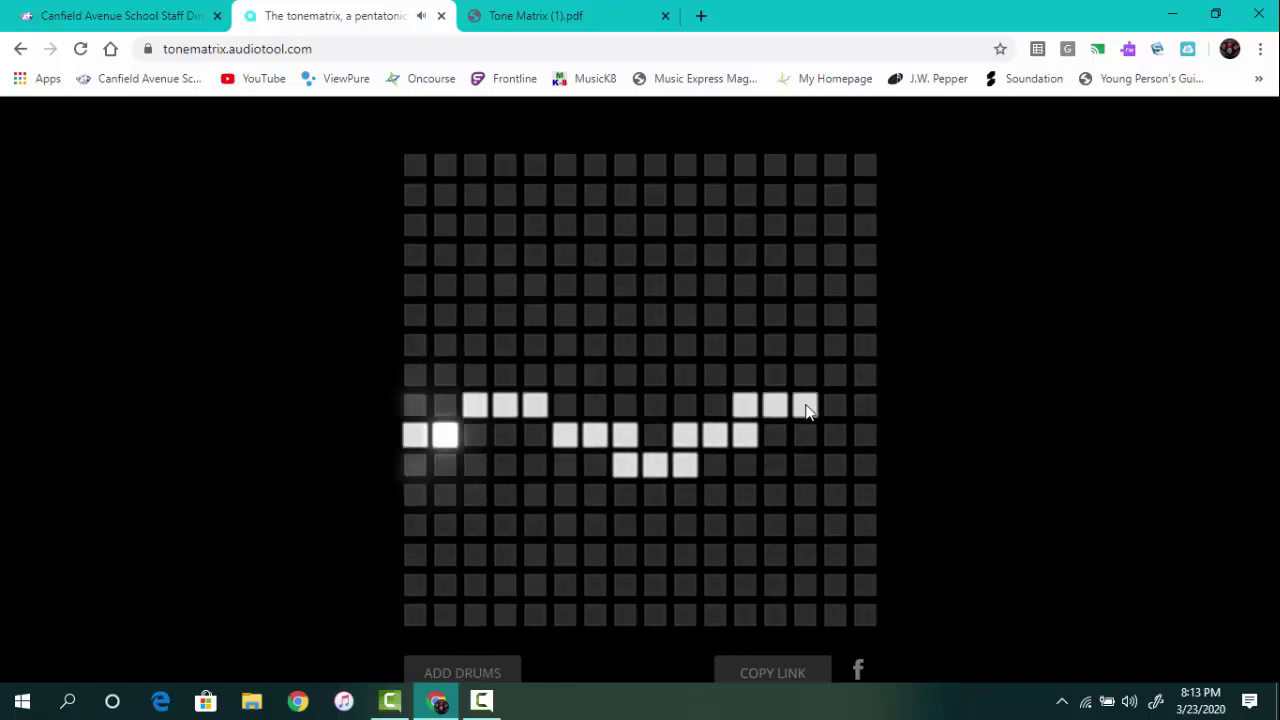
pyautogui.click(806, 434)
pyautogui.click(834, 433)
pyautogui.click(866, 432)
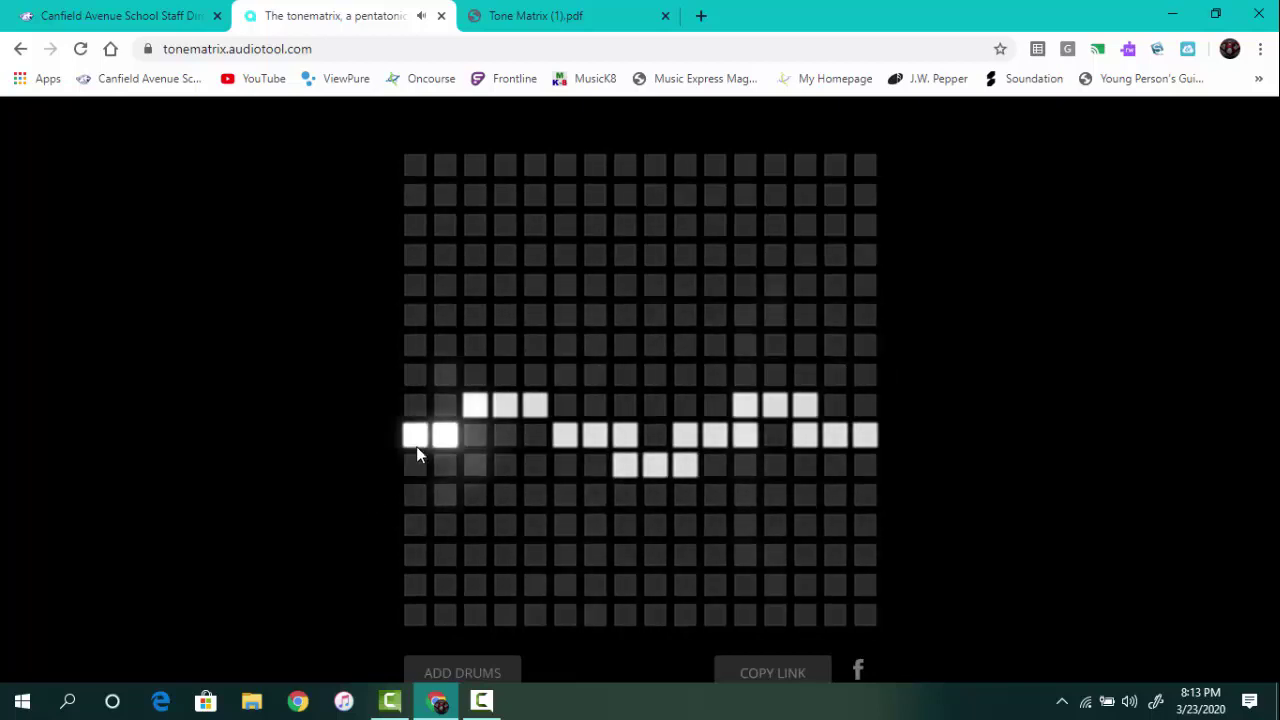
# - Clear every melody note, then check the assignment PDF before returning to the Tone Matrix tab
pyautogui.click(419, 438)
pyautogui.click(447, 434)
pyautogui.click(476, 406)
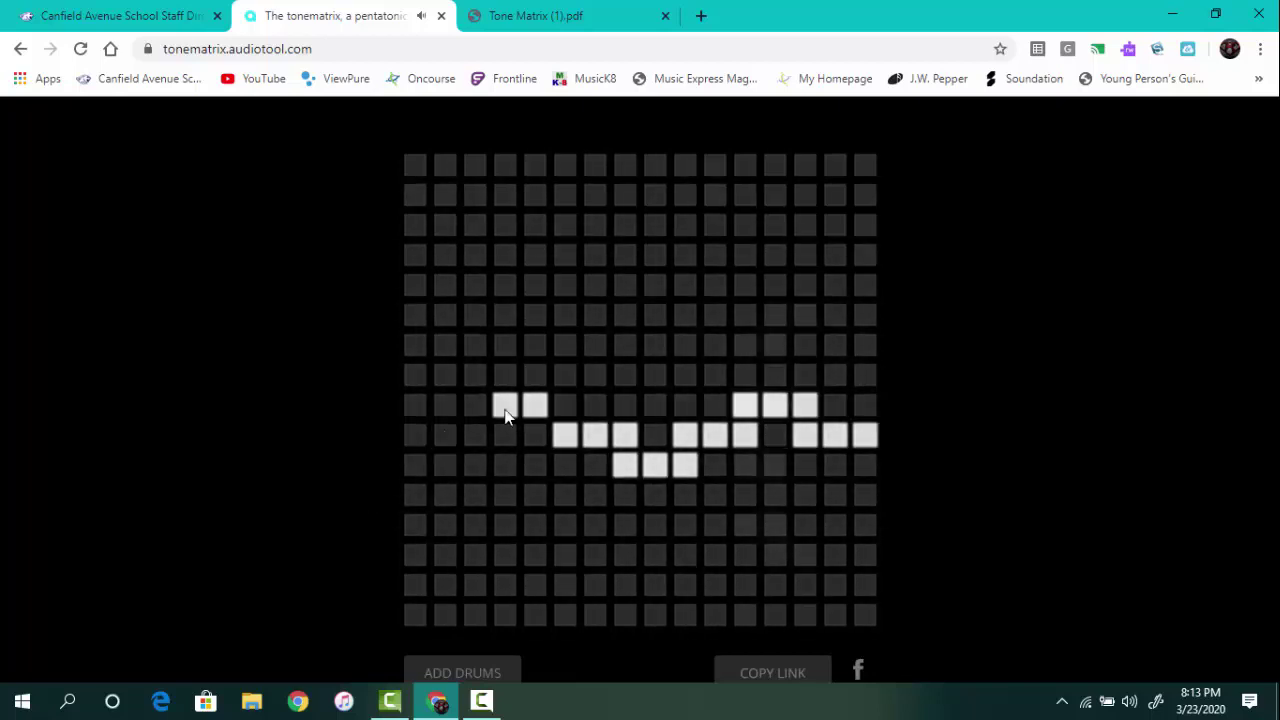
pyautogui.moveTo(505, 418)
pyautogui.mouseDown()
pyautogui.moveTo(574, 441)
pyautogui.moveTo(630, 440)
pyautogui.moveTo(675, 466)
pyautogui.moveTo(752, 421)
pyautogui.moveTo(853, 440)
pyautogui.mouseUp()
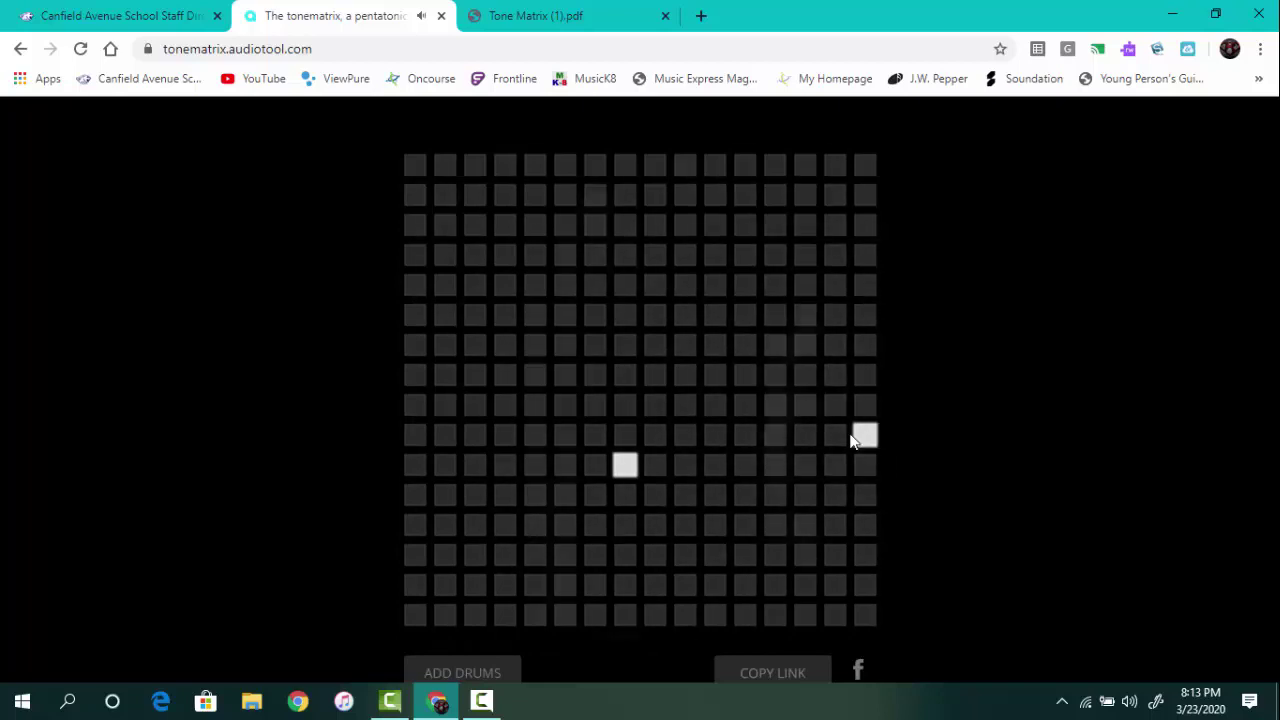
pyautogui.click(858, 438)
pyautogui.click(623, 468)
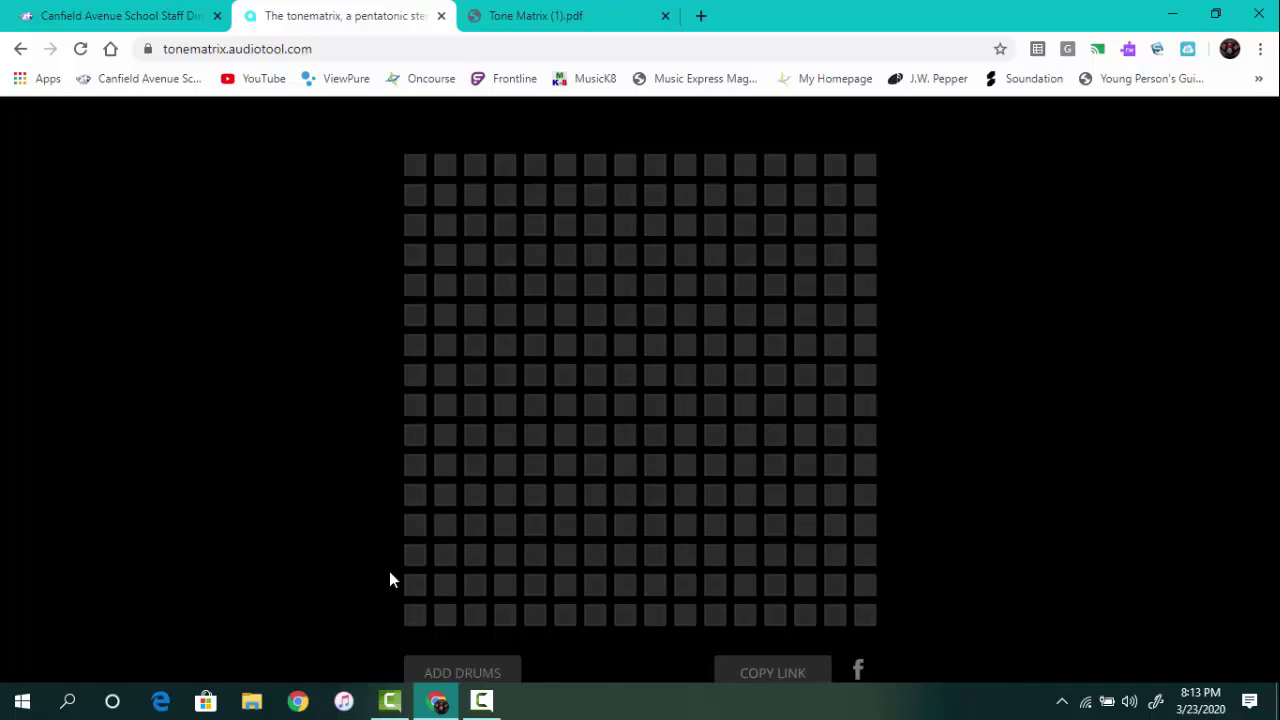
pyautogui.click(533, 12)
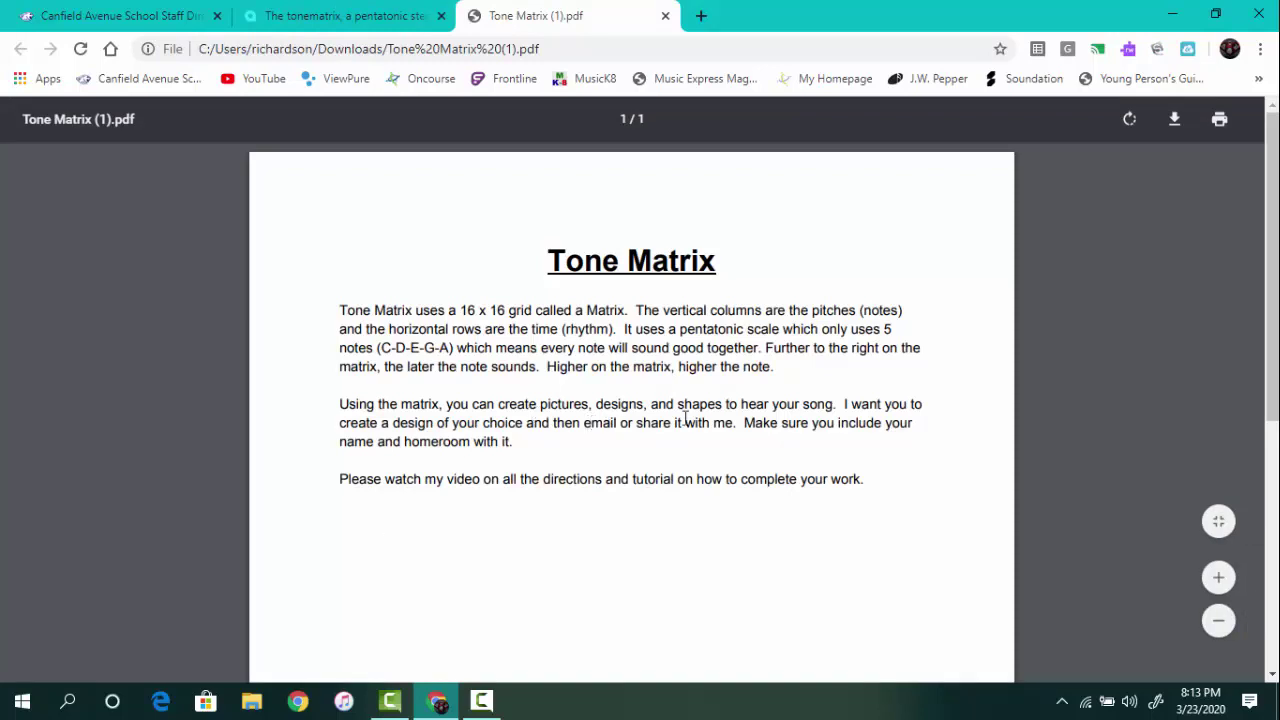
pyautogui.click(330, 12)
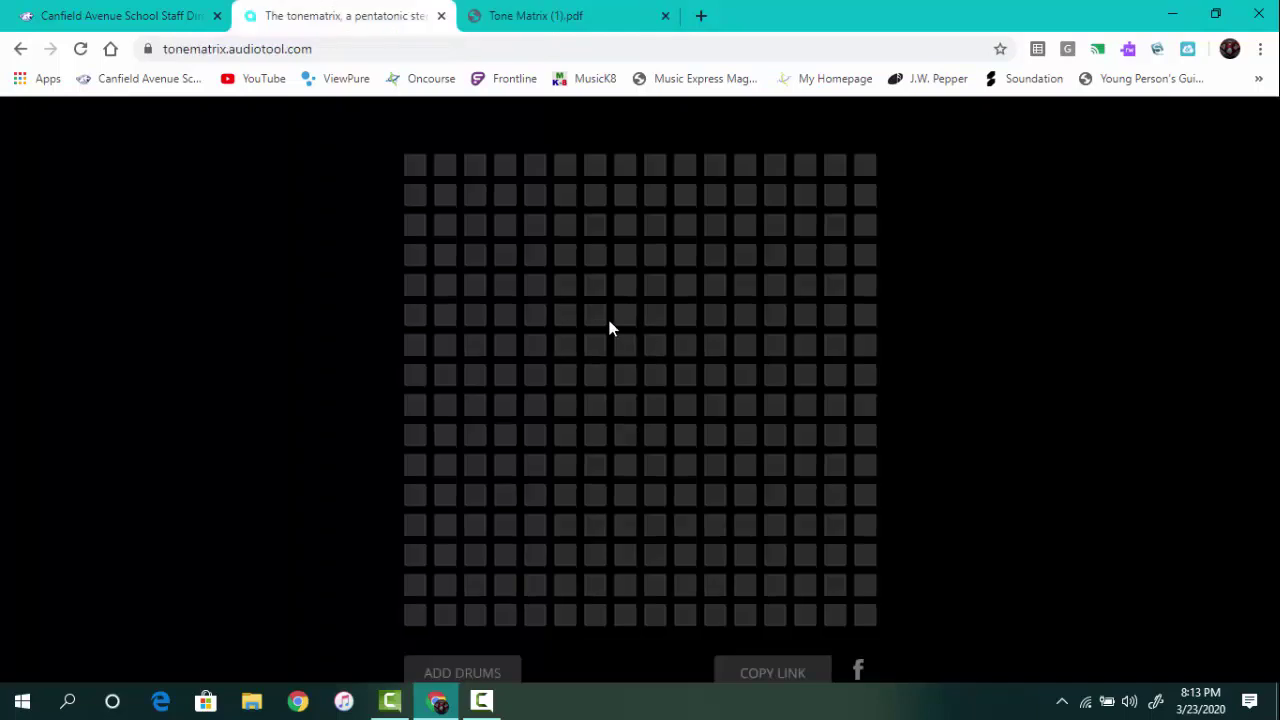
# - Draw a smiley face with outline, eyes and smile on the grid, then reload the page to clear it
pyautogui.moveTo(758, 310)
pyautogui.mouseDown()
pyautogui.moveTo(477, 280)
pyautogui.moveTo(535, 495)
pyautogui.mouseUp()
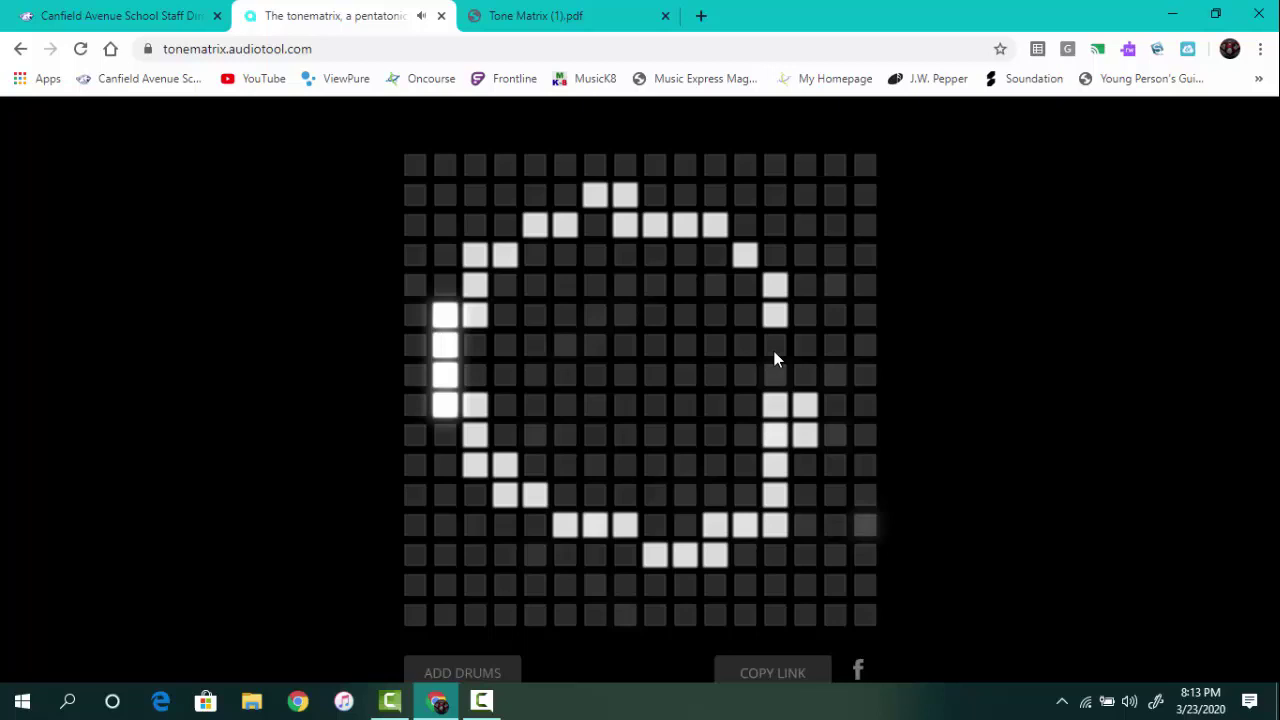
pyautogui.click(745, 315)
pyautogui.click(535, 315)
pyautogui.click(655, 315)
pyautogui.click(565, 375)
pyautogui.click(565, 405)
pyautogui.click(595, 405)
pyautogui.click(595, 435)
pyautogui.click(625, 435)
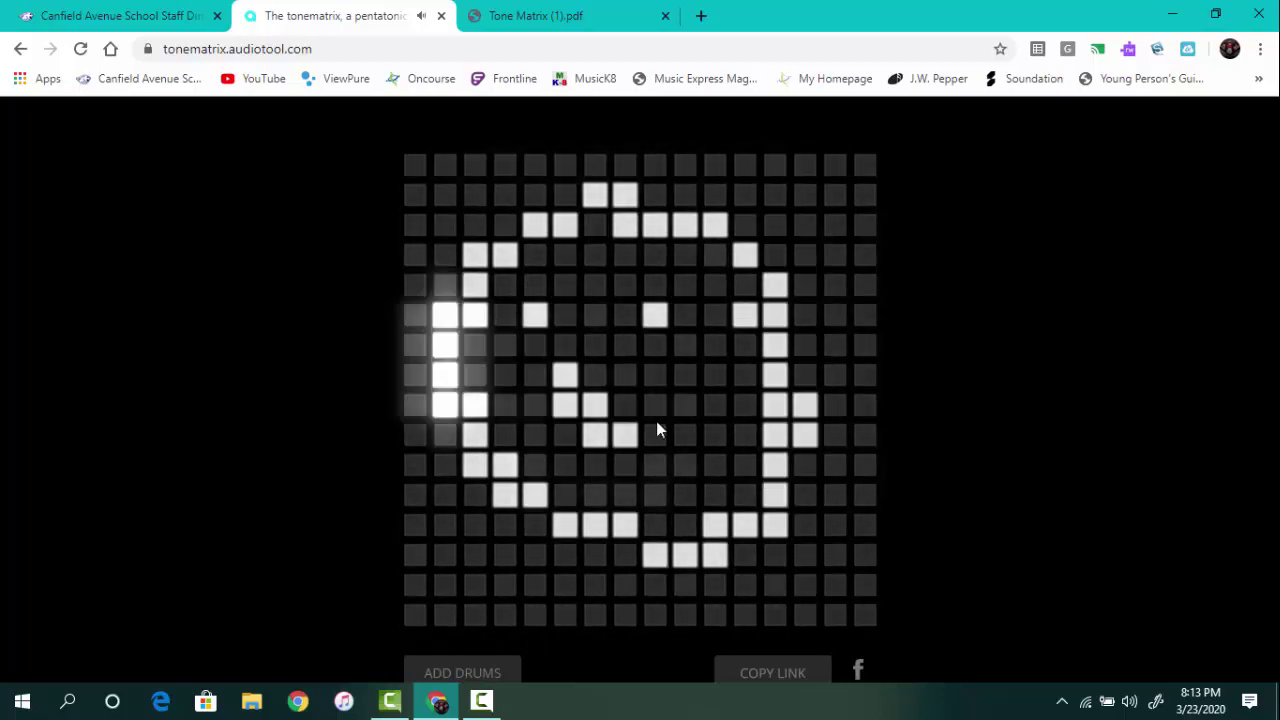
pyautogui.click(655, 405)
pyautogui.click(655, 435)
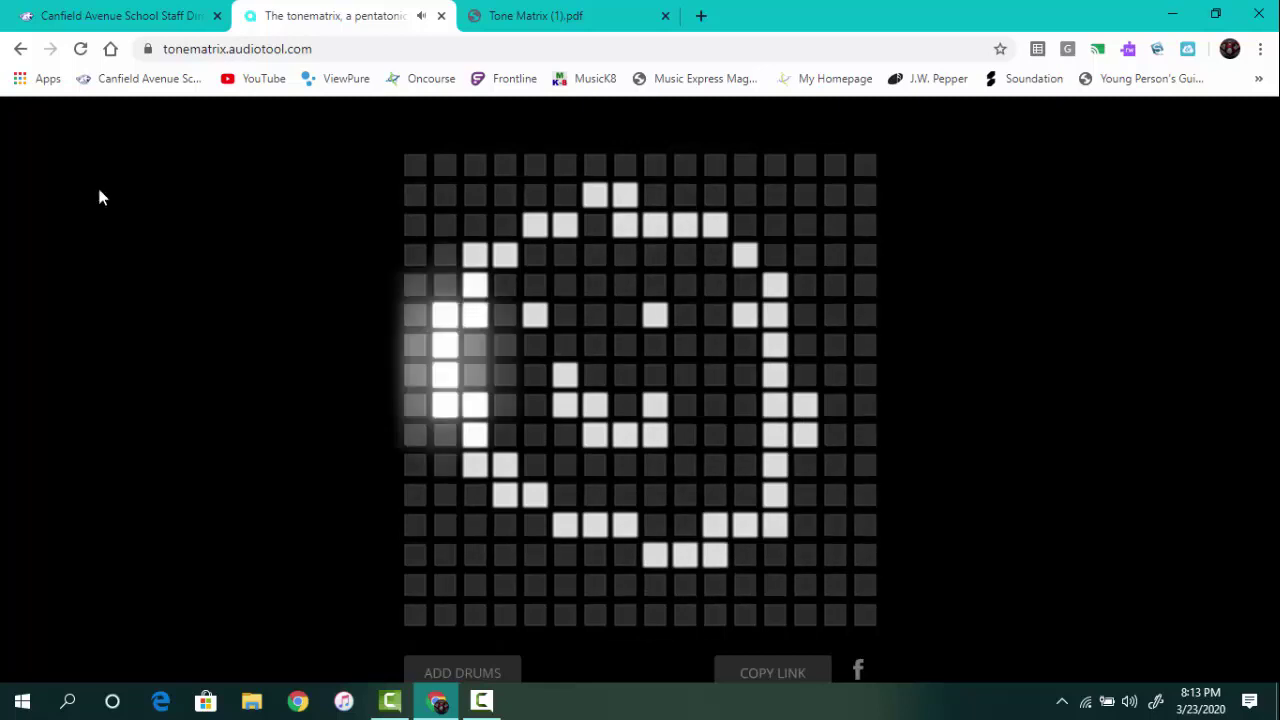
pyautogui.click(82, 50)
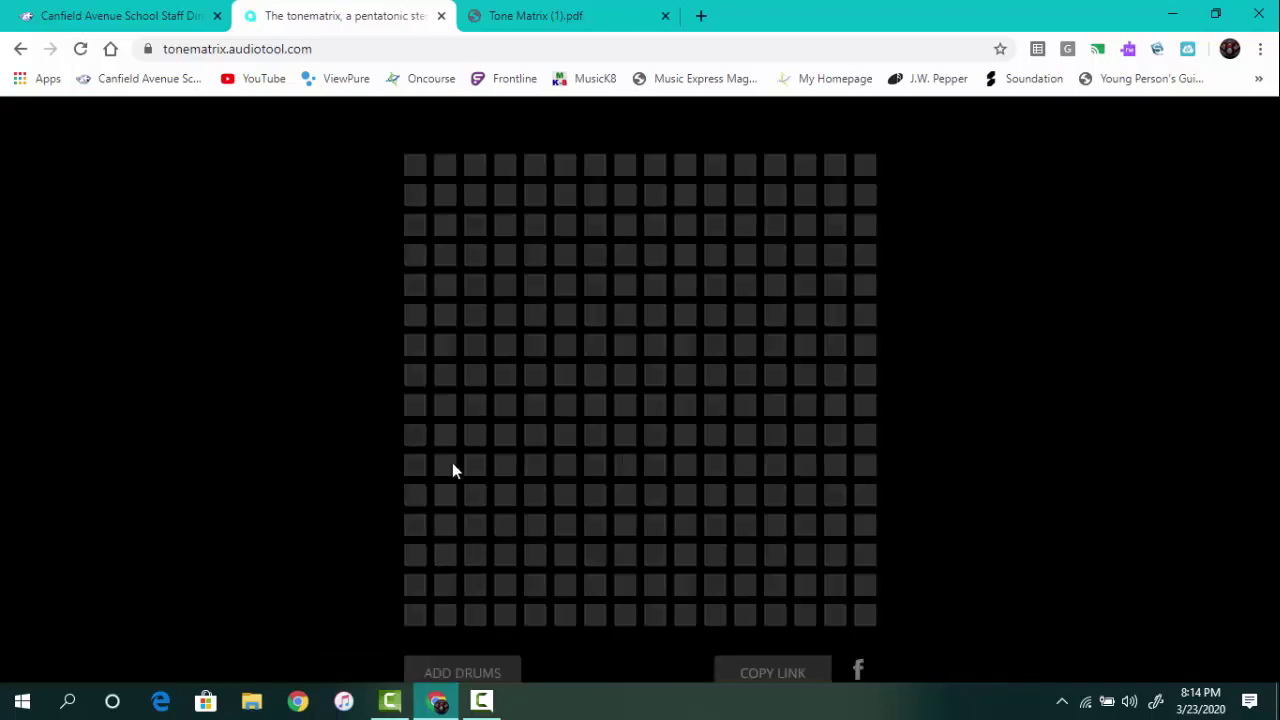
# - Drag out a heart shape on the empty grid, then drag back over it to erase it
pyautogui.moveTo(698, 337)
pyautogui.mouseDown()
pyautogui.moveTo(539, 225)
pyautogui.moveTo(548, 400)
pyautogui.moveTo(711, 554)
pyautogui.mouseUp()
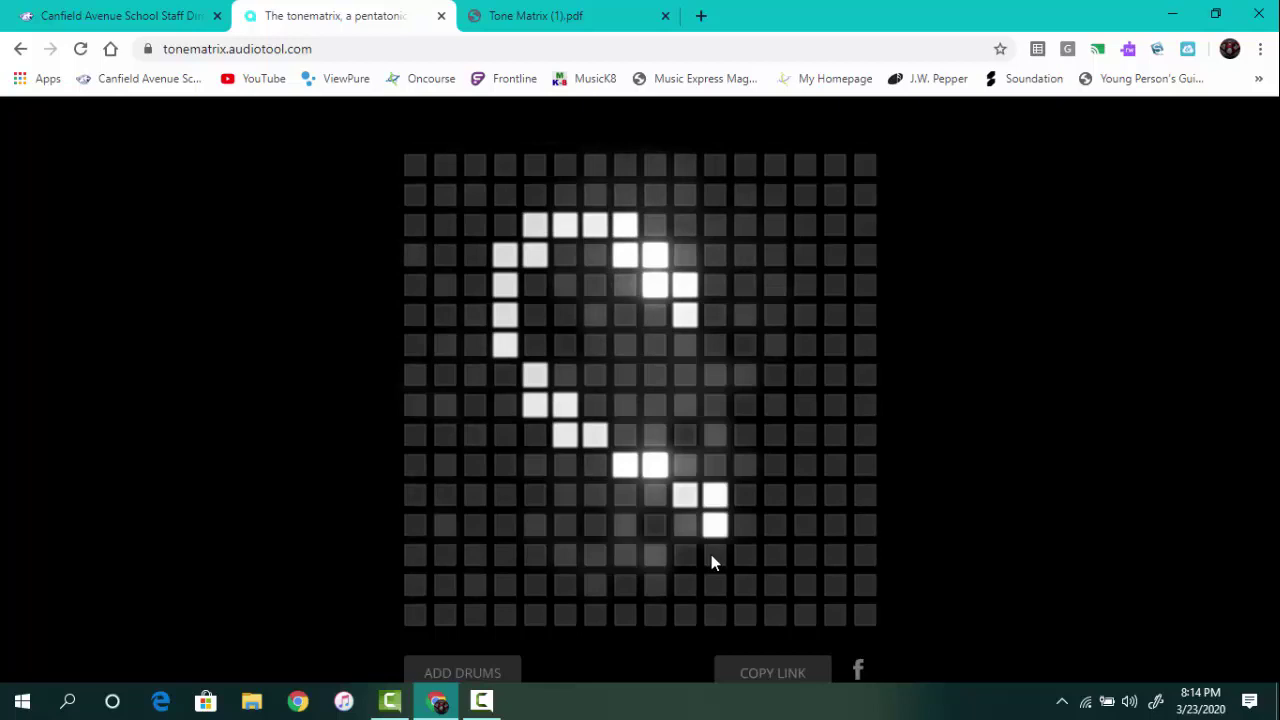
pyautogui.moveTo(745, 255)
pyautogui.mouseDown()
pyautogui.moveTo(806, 255)
pyautogui.moveTo(754, 480)
pyautogui.mouseUp()
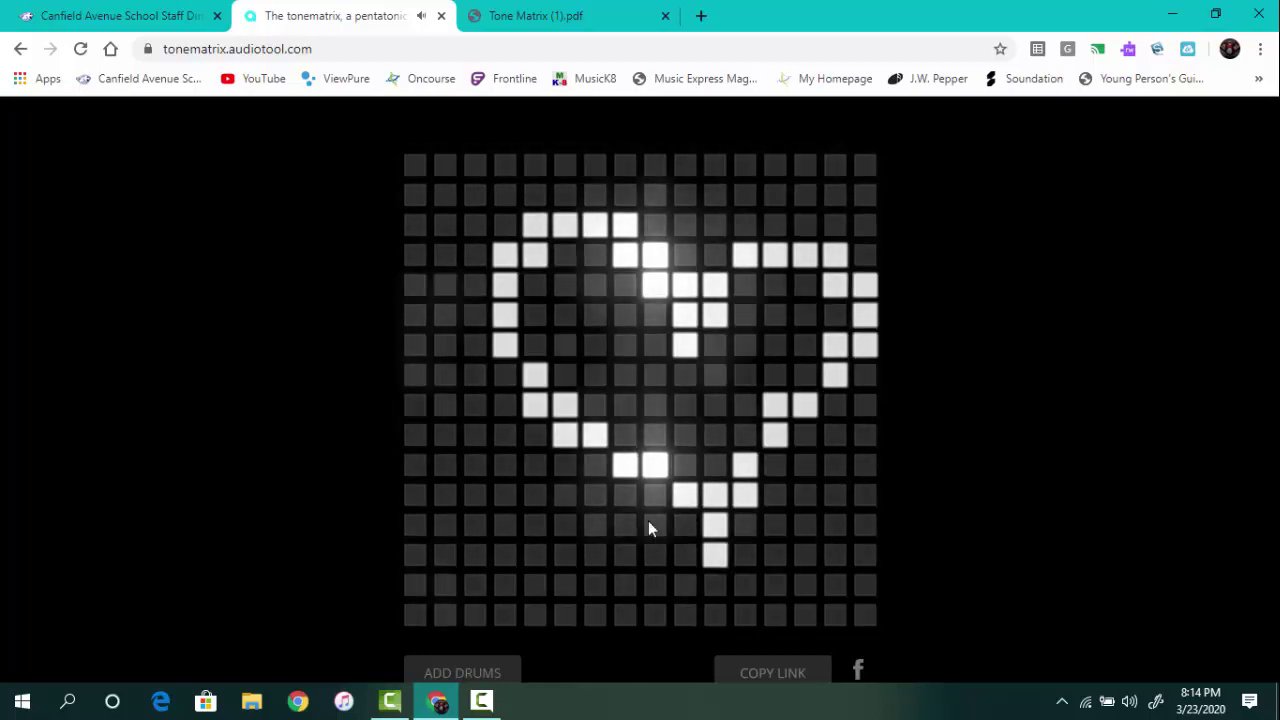
pyautogui.moveTo(668, 342)
pyautogui.mouseDown()
pyautogui.moveTo(656, 259)
pyautogui.moveTo(544, 245)
pyautogui.moveTo(512, 306)
pyautogui.moveTo(536, 364)
pyautogui.moveTo(719, 534)
pyautogui.moveTo(867, 313)
pyautogui.moveTo(820, 273)
pyautogui.moveTo(755, 267)
pyautogui.moveTo(715, 323)
pyautogui.moveTo(823, 253)
pyautogui.moveTo(539, 240)
pyautogui.moveTo(498, 277)
pyautogui.mouseUp()
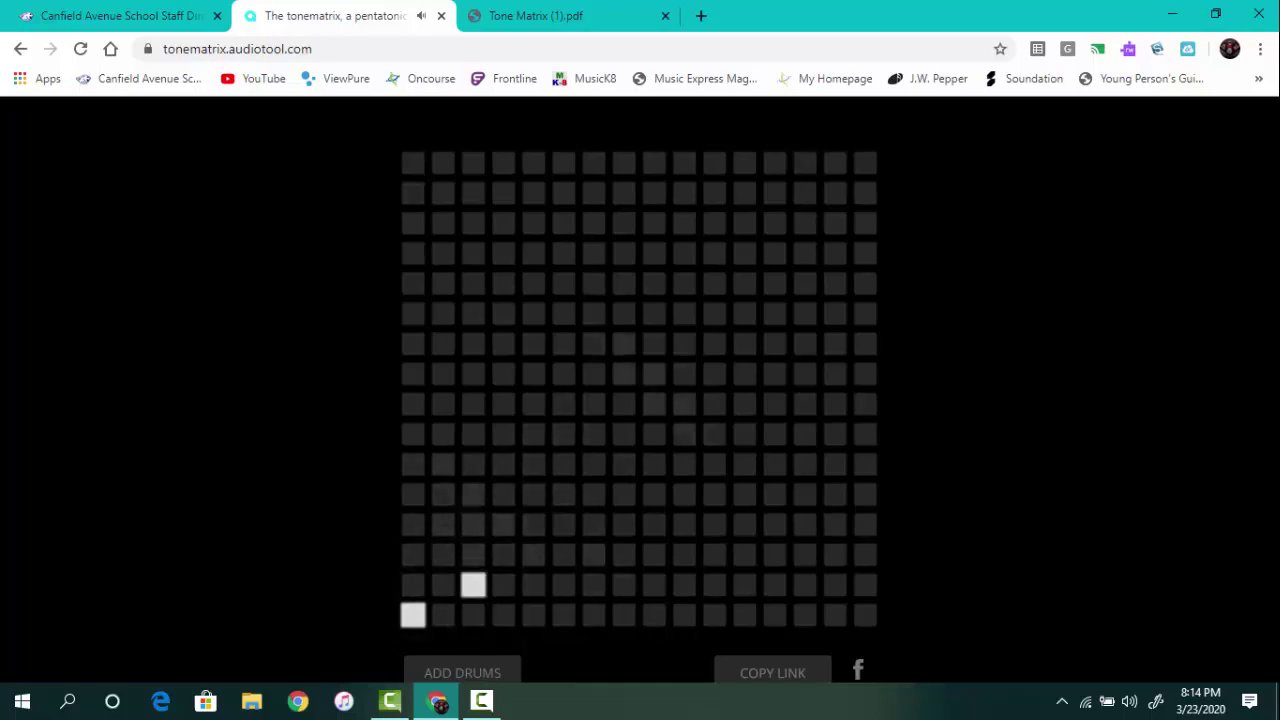
# - Light a zigzag of low notes across the bottom two rows and add two higher notes
pyautogui.click(533, 614)
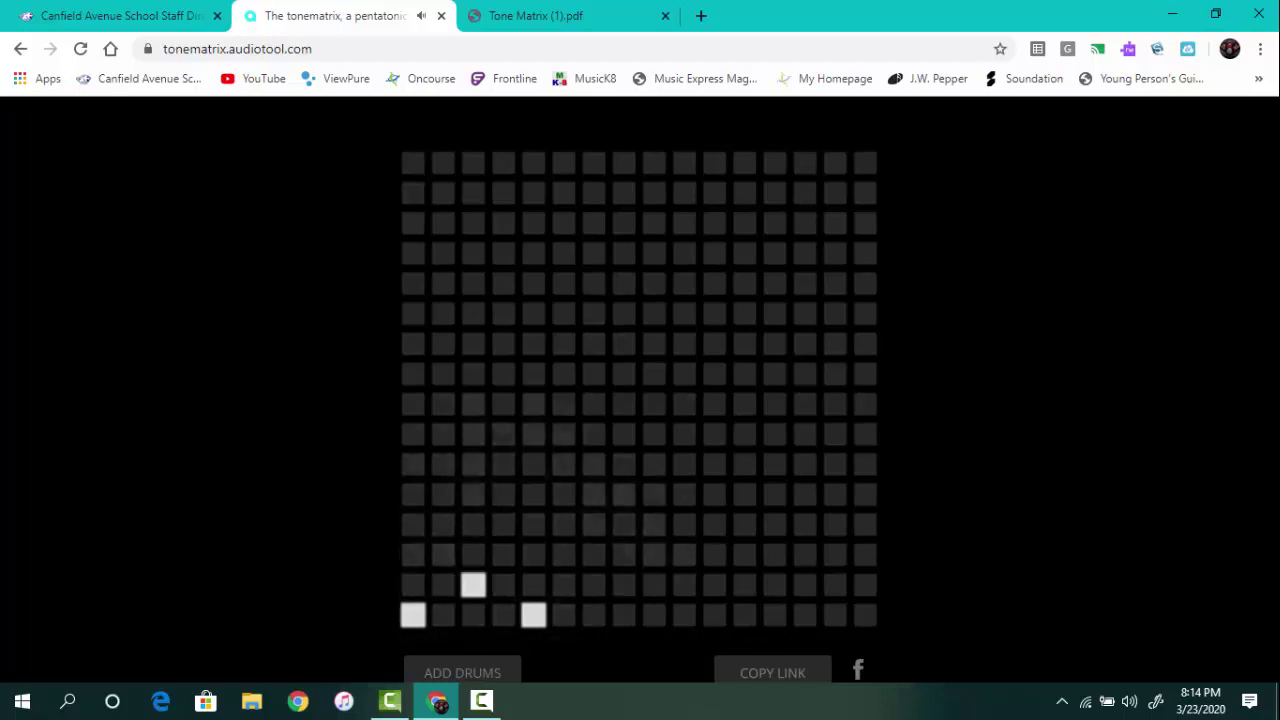
pyautogui.click(593, 584)
pyautogui.click(653, 614)
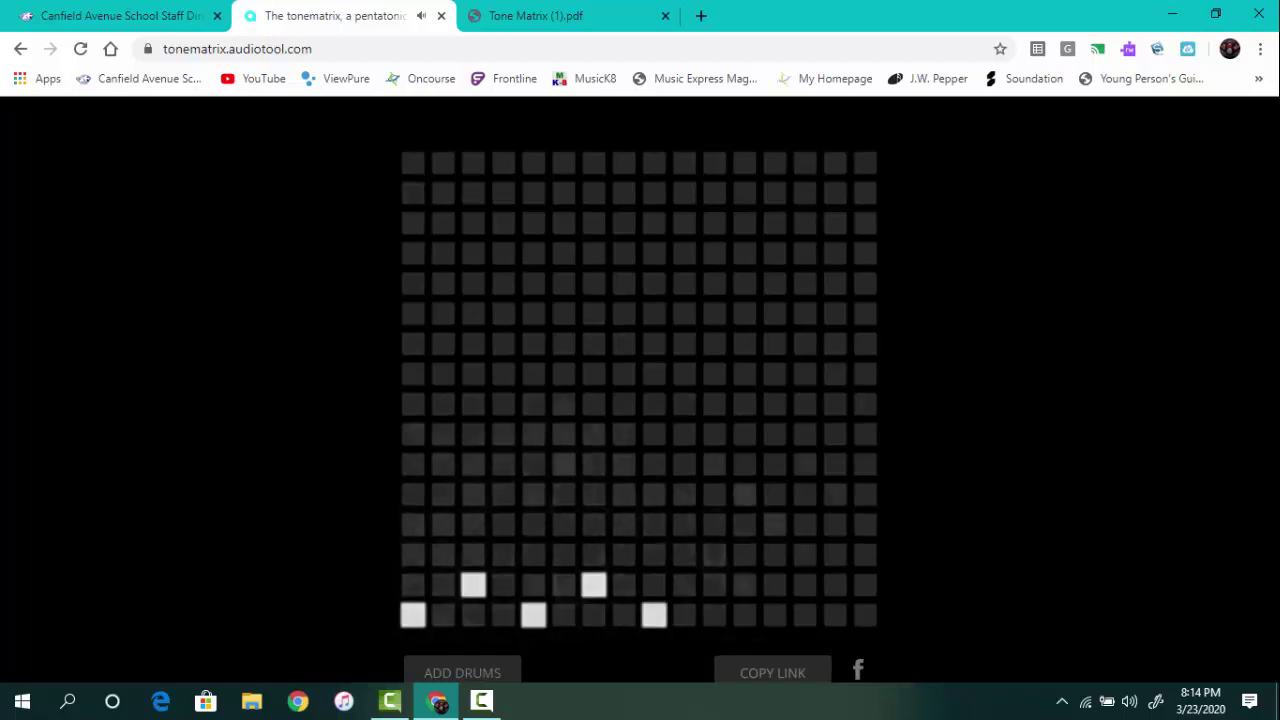
pyautogui.click(713, 584)
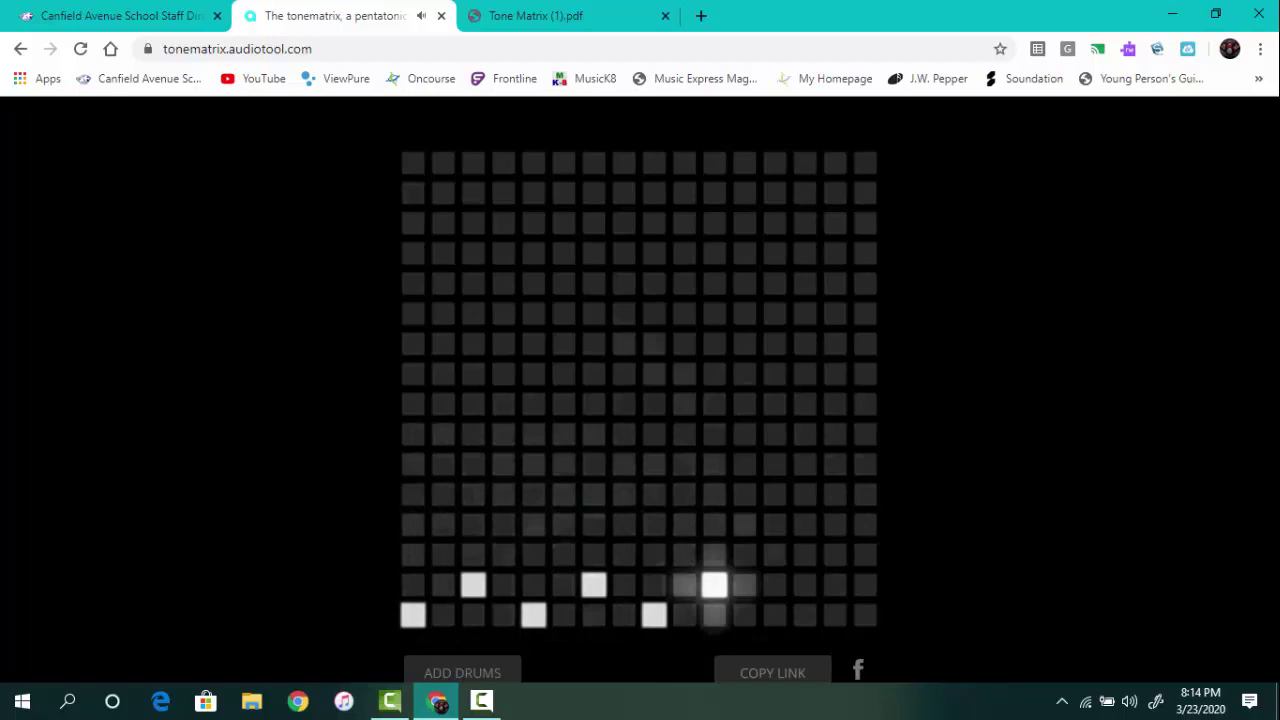
pyautogui.click(773, 614)
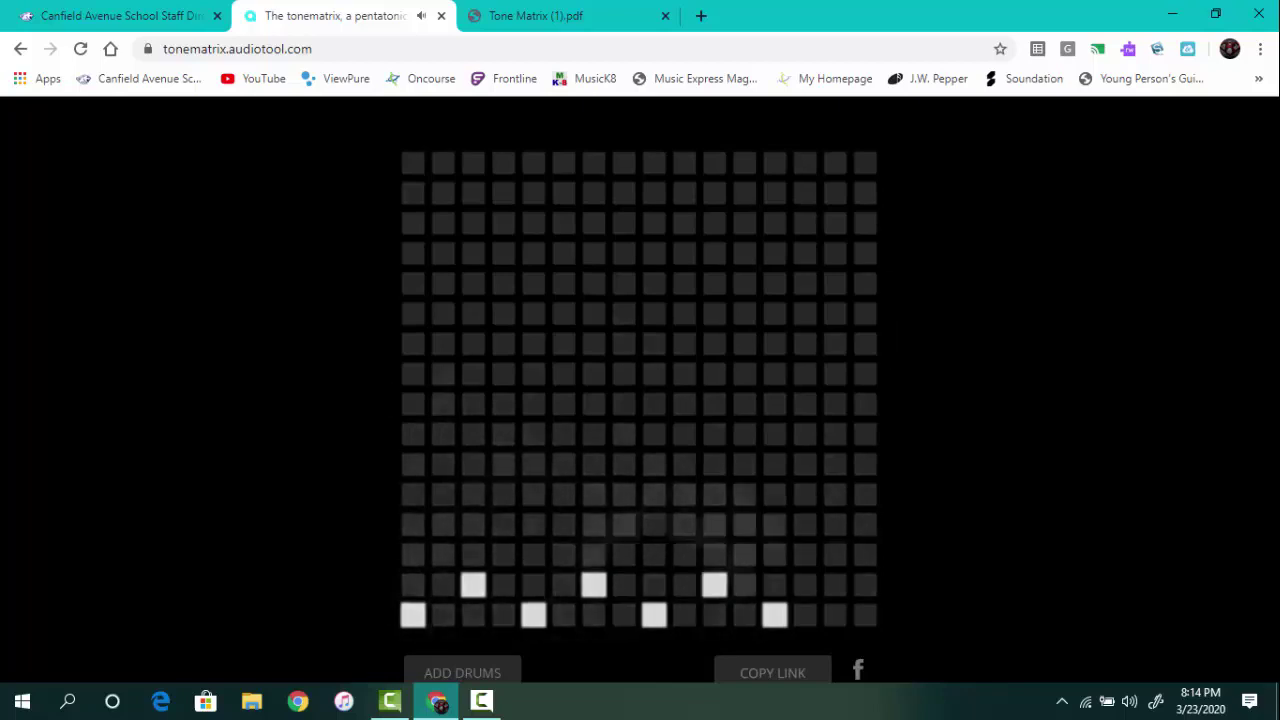
pyautogui.click(834, 584)
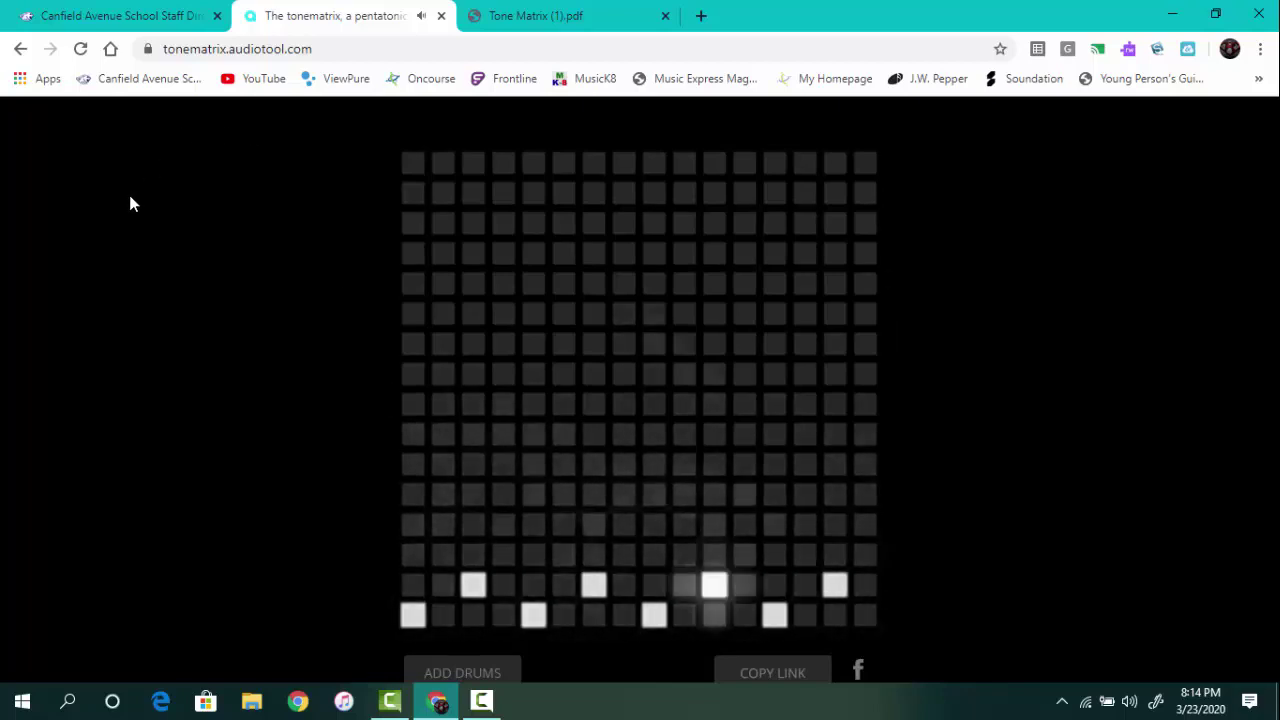
pyautogui.click(80, 52)
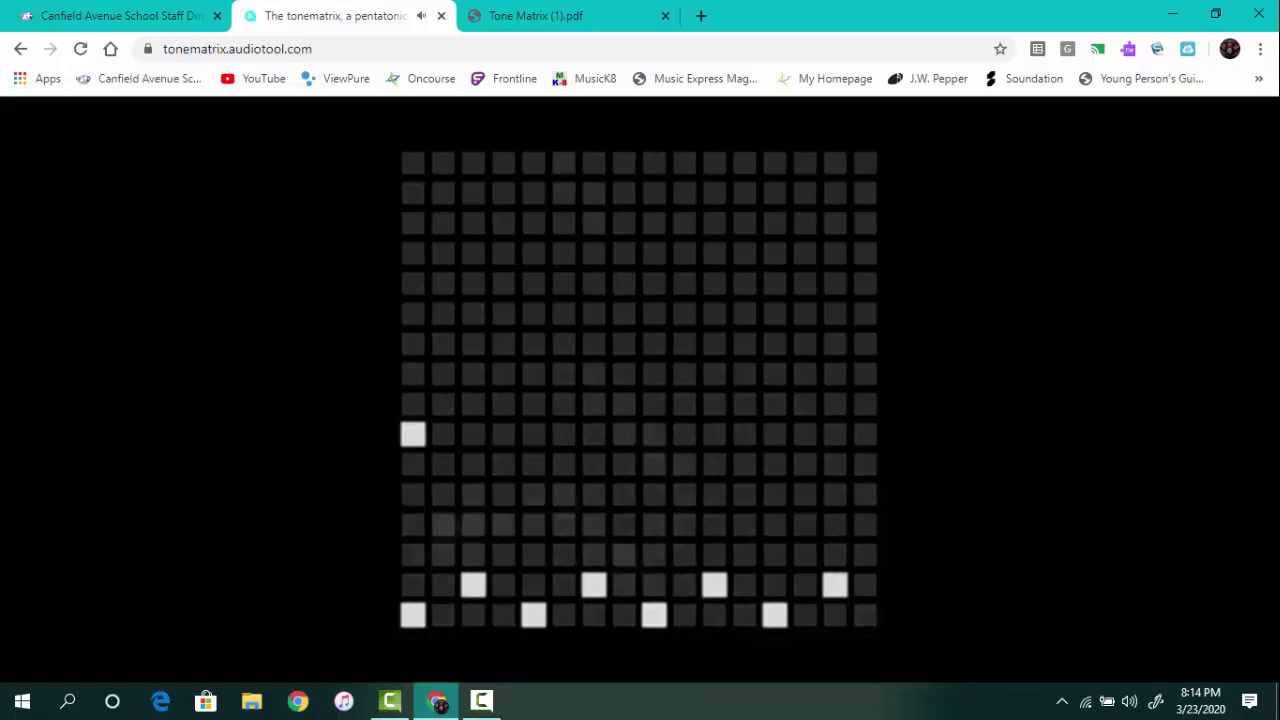
pyautogui.click(563, 403)
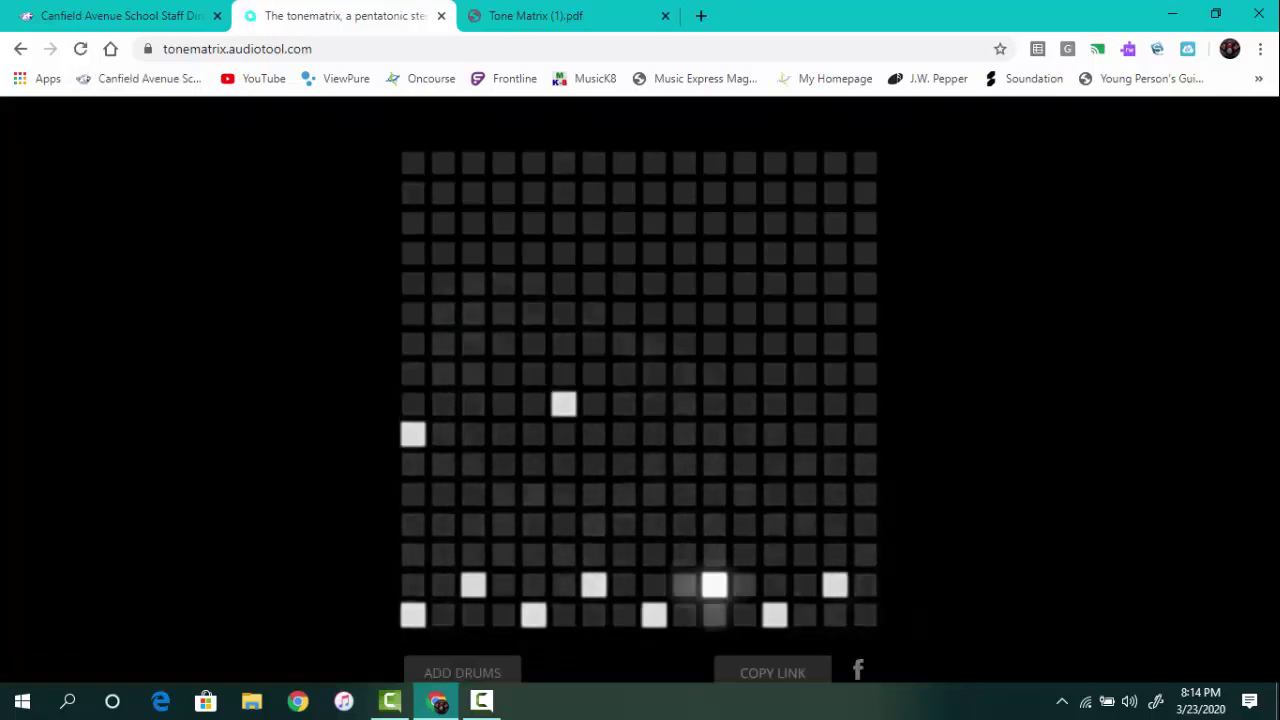
pyautogui.click(473, 403)
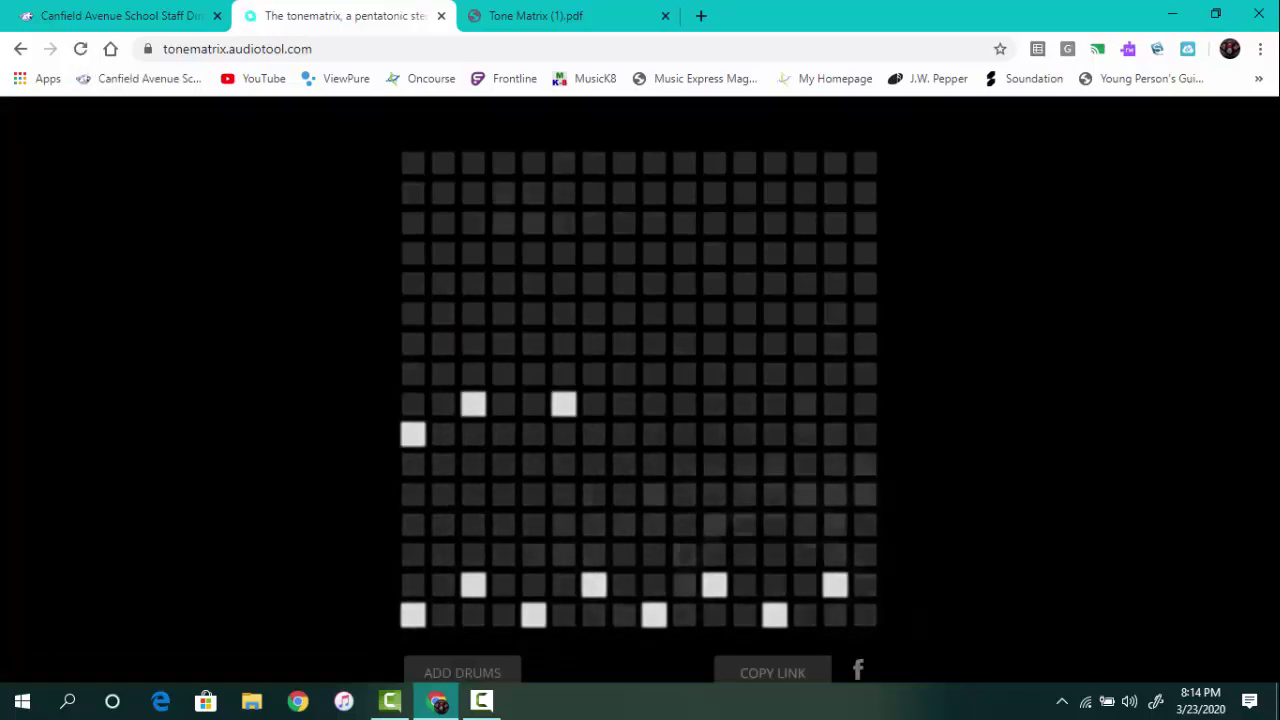
pyautogui.click(1131, 703)
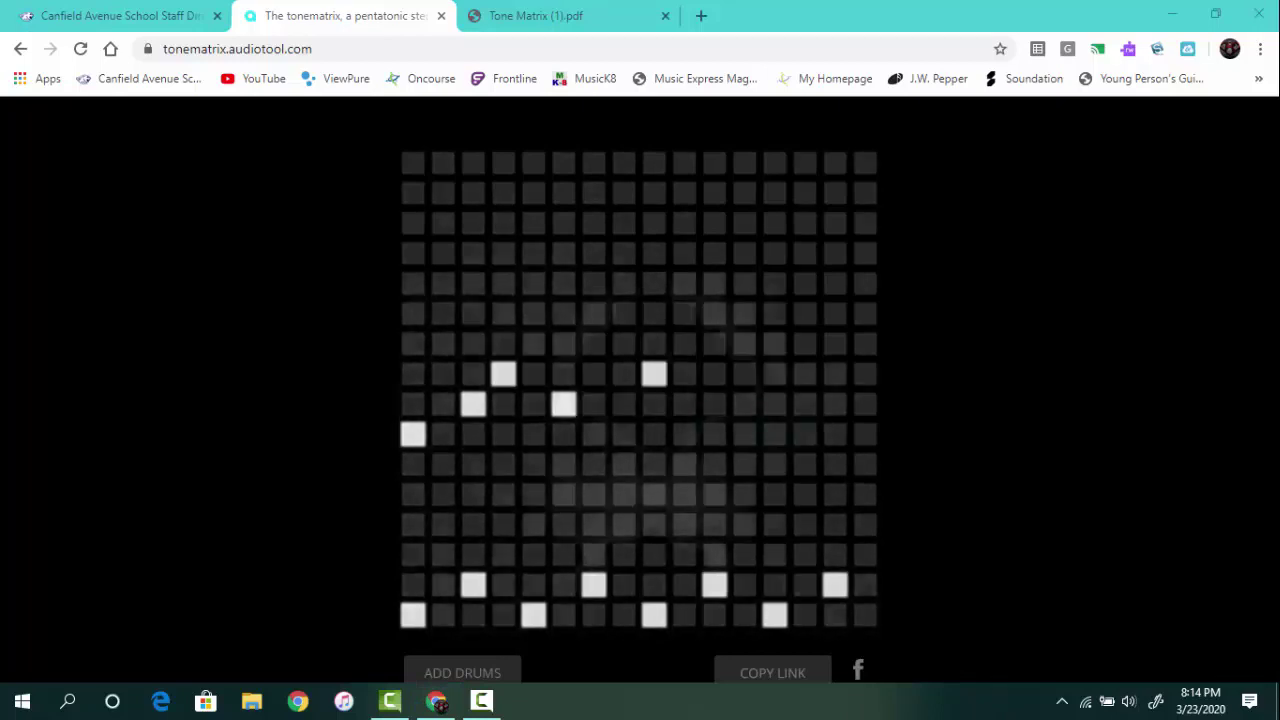
# - Add scattered notes across the upper, middle and lower rows of the grid
pyautogui.click(713, 343)
pyautogui.click(623, 283)
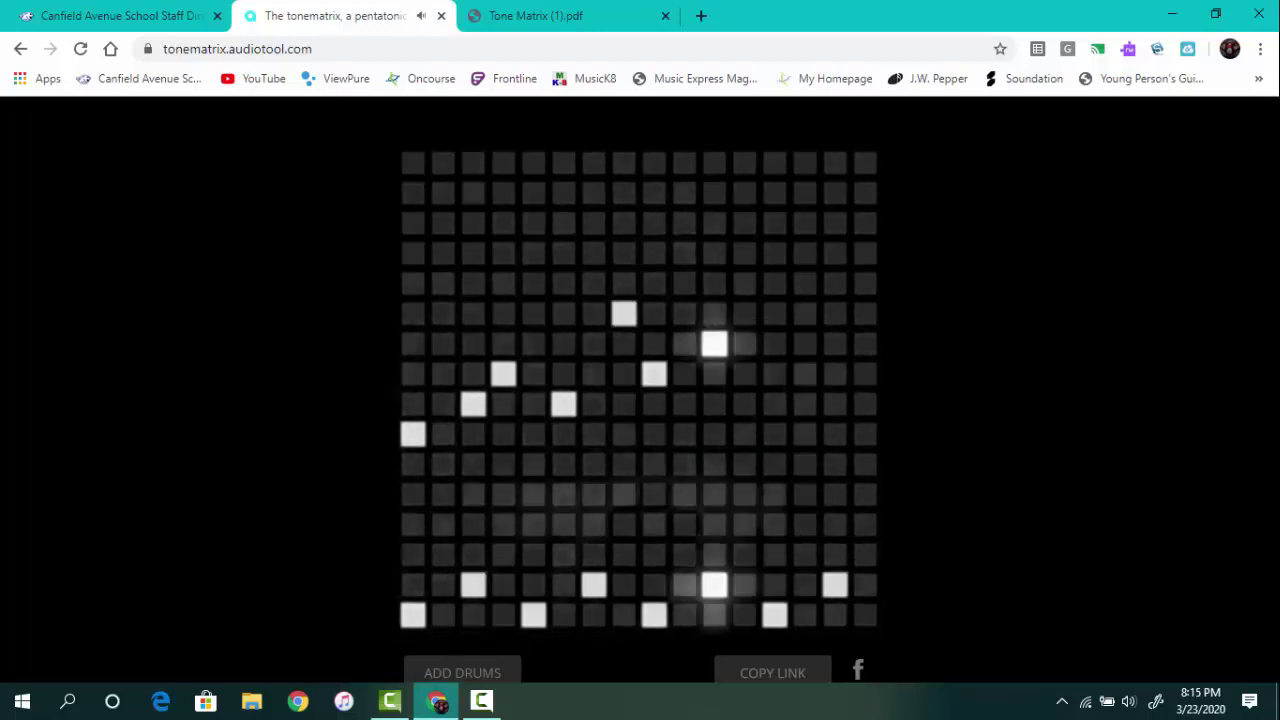
pyautogui.click(805, 313)
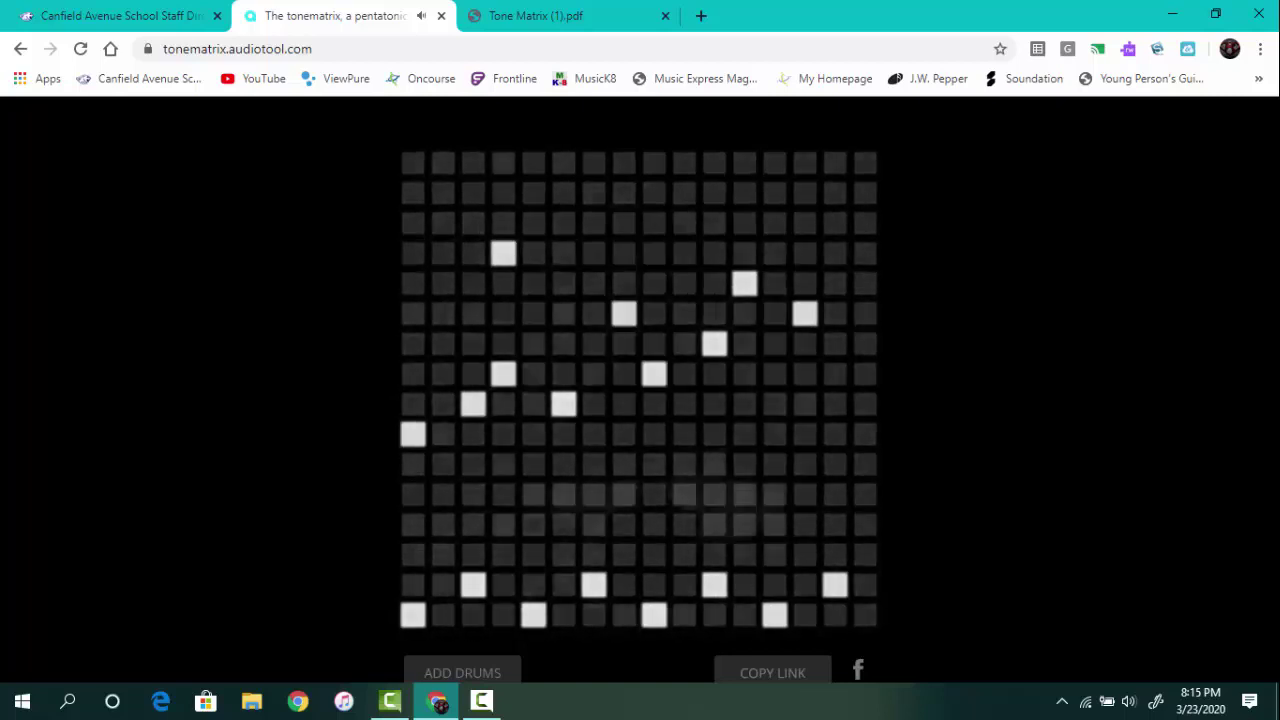
pyautogui.click(413, 283)
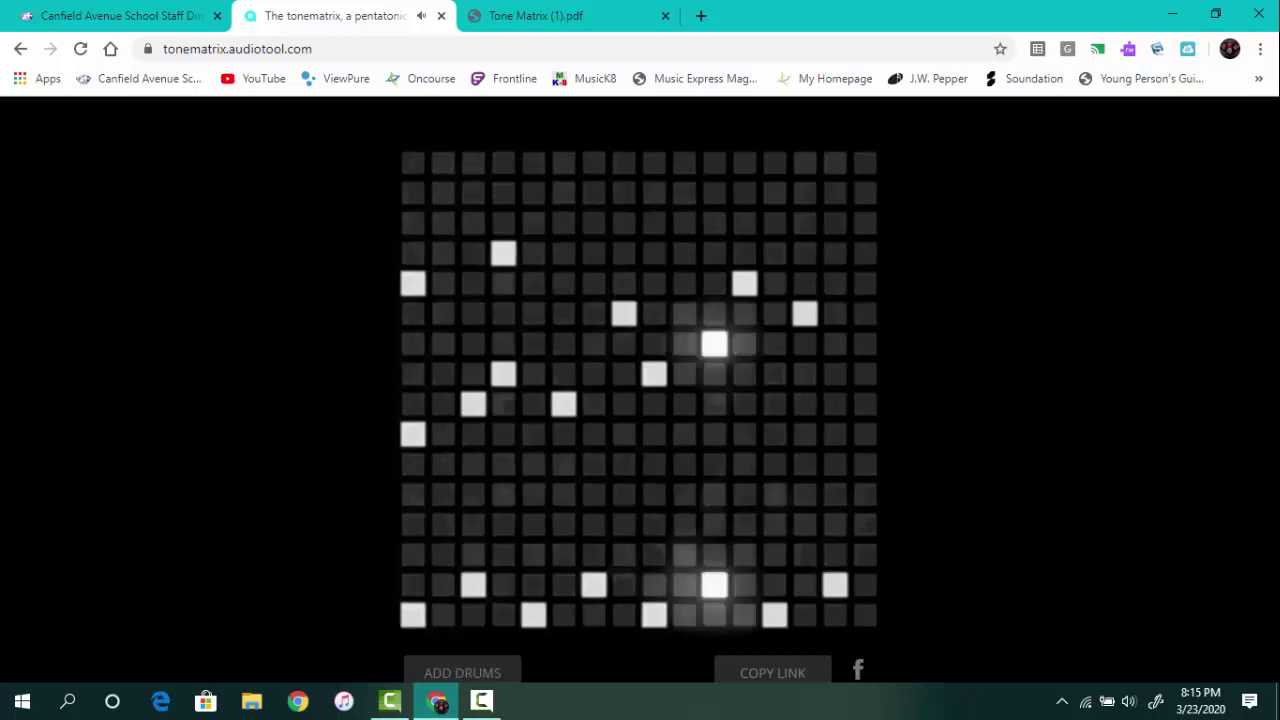
pyautogui.click(594, 253)
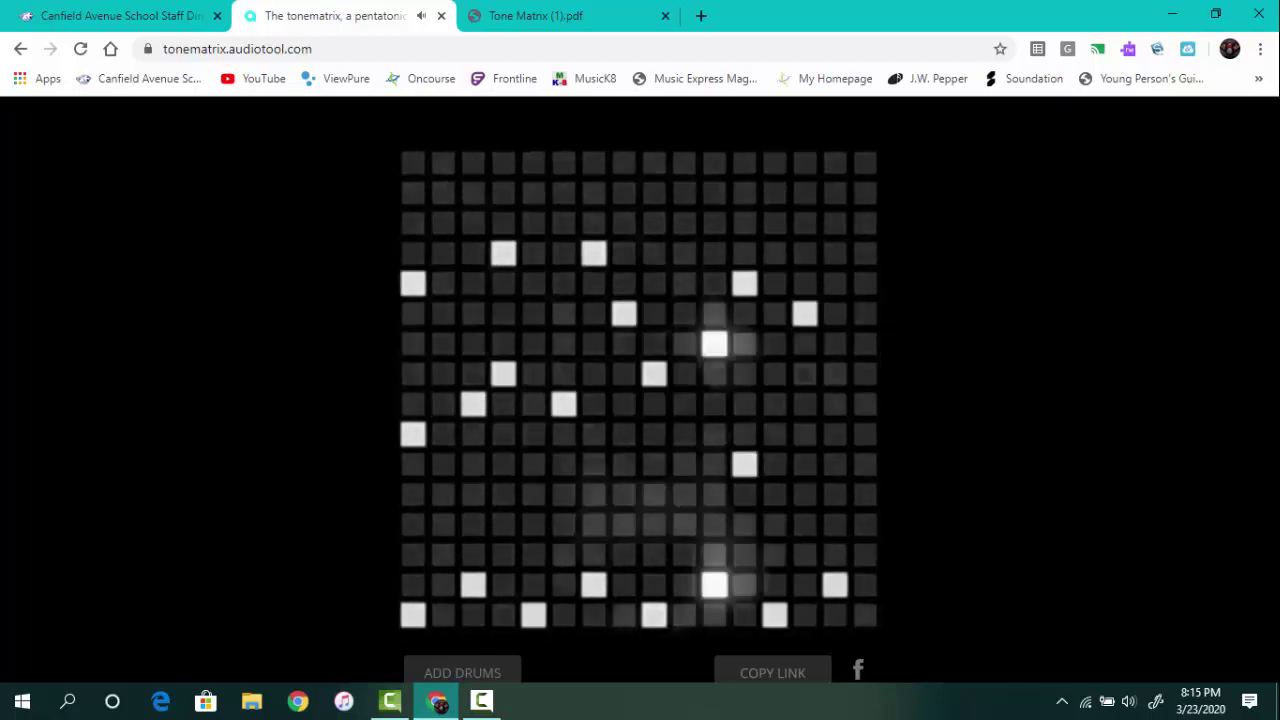
pyautogui.click(564, 494)
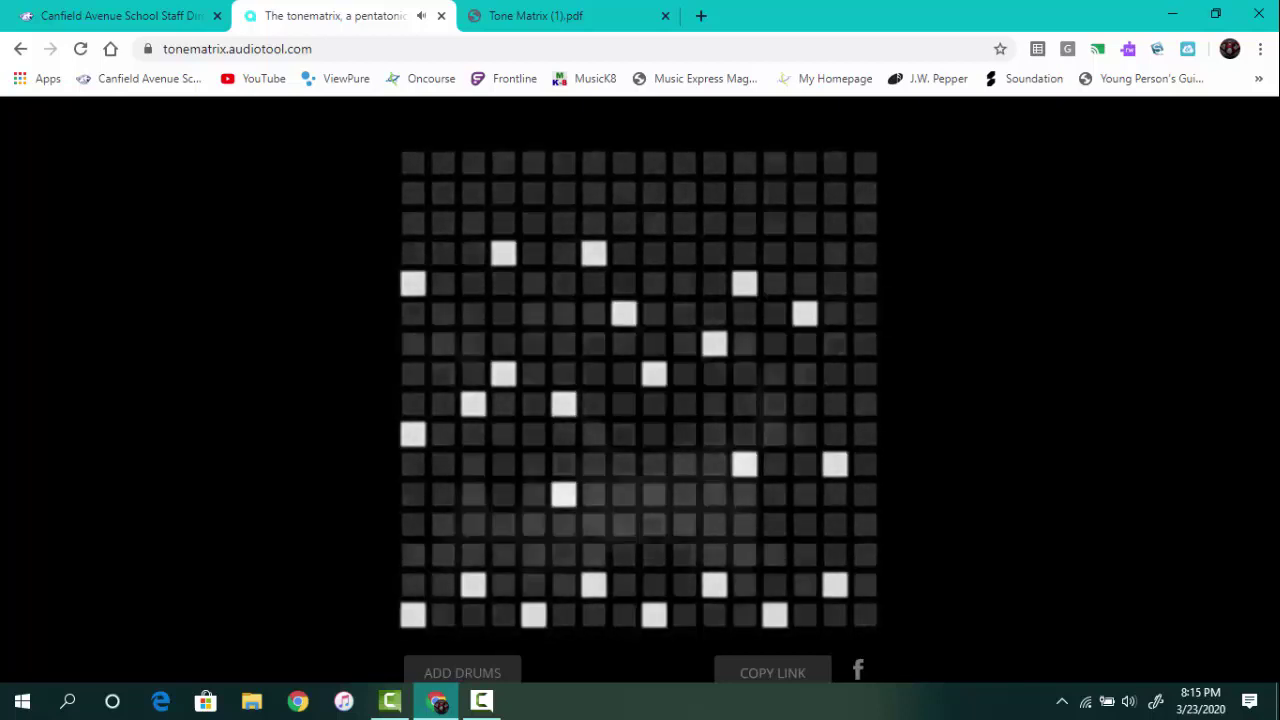
pyautogui.click(473, 494)
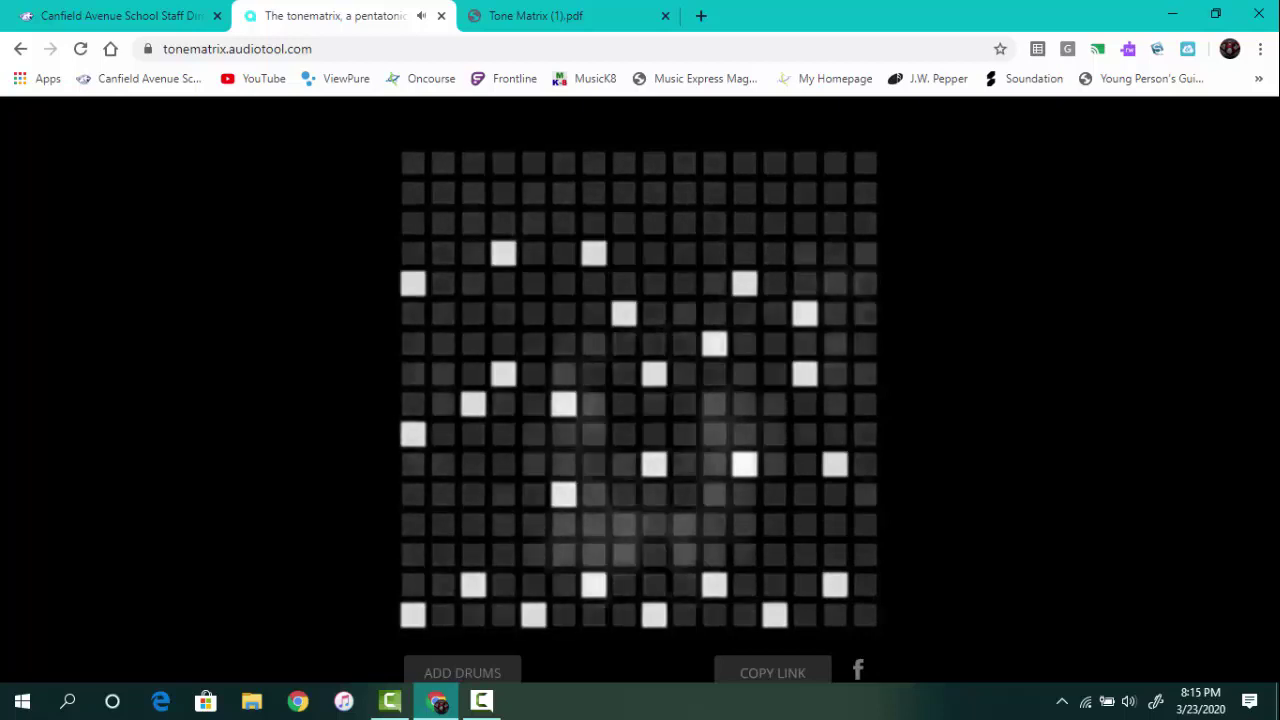
pyautogui.click(805, 373)
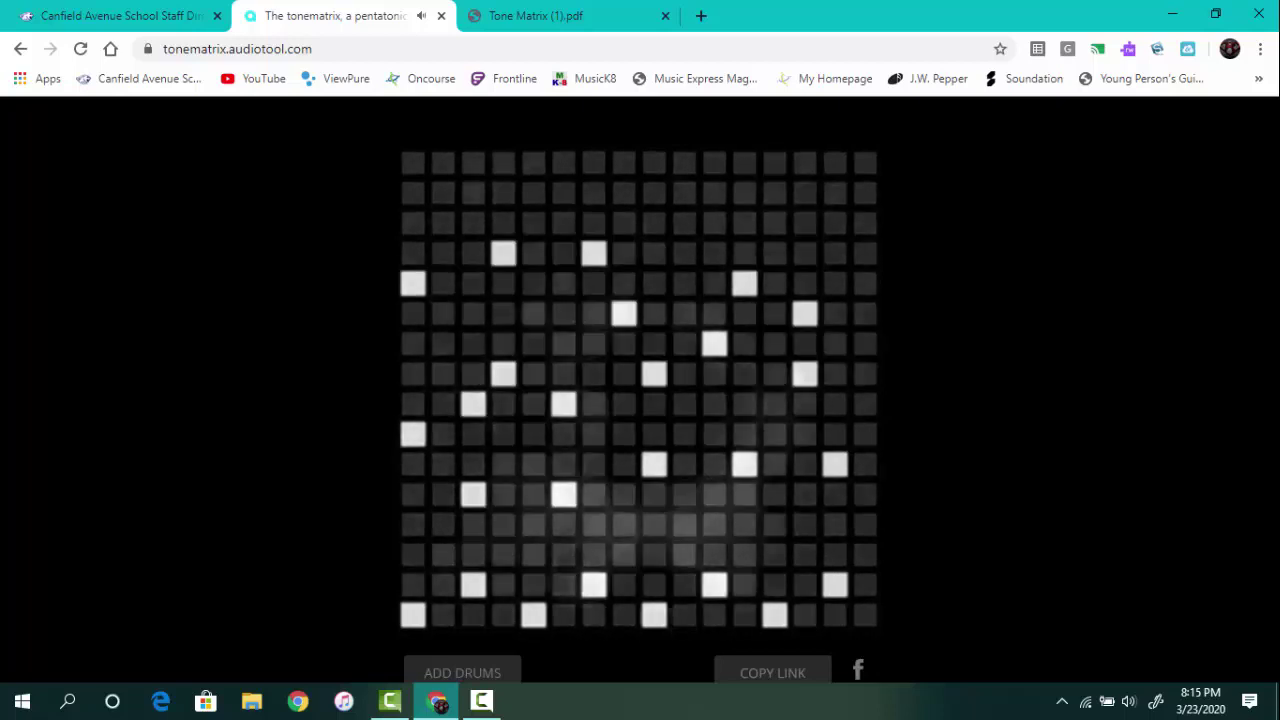
# - Switch off two second-lowest-row notes and add final notes, completing the beamed double music-note shape
pyautogui.click(594, 584)
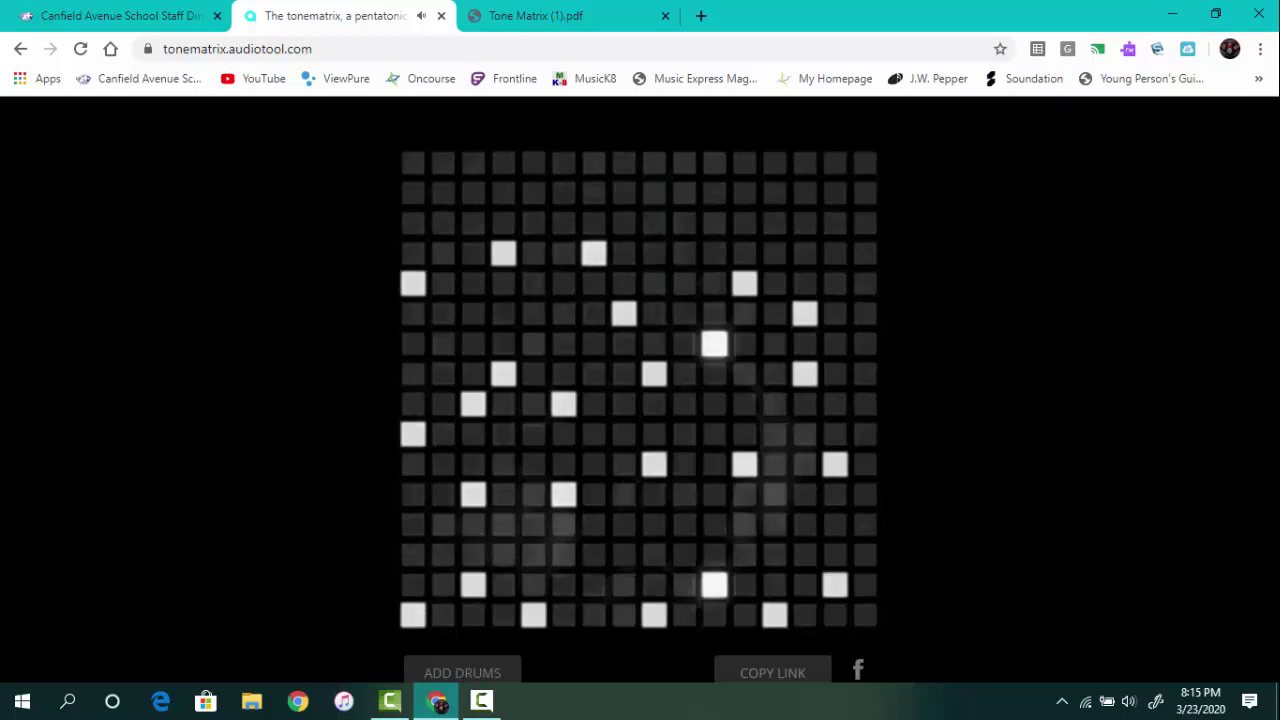
pyautogui.click(714, 584)
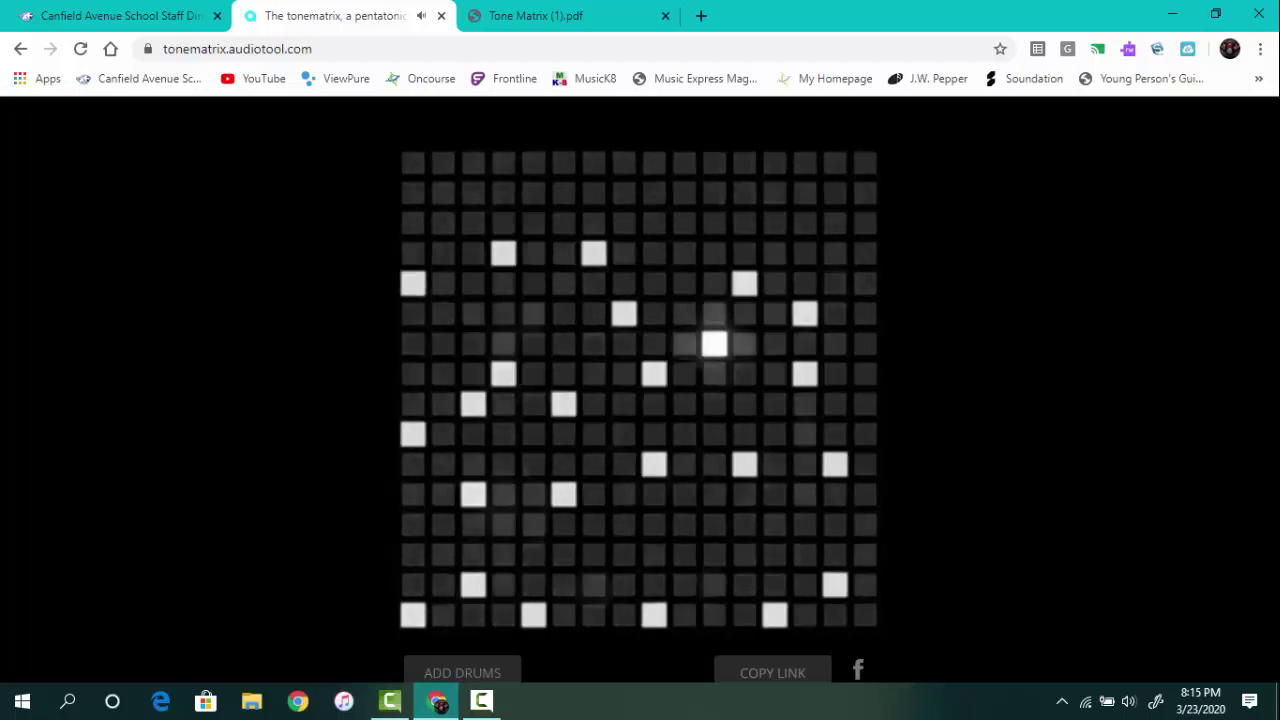
pyautogui.click(624, 554)
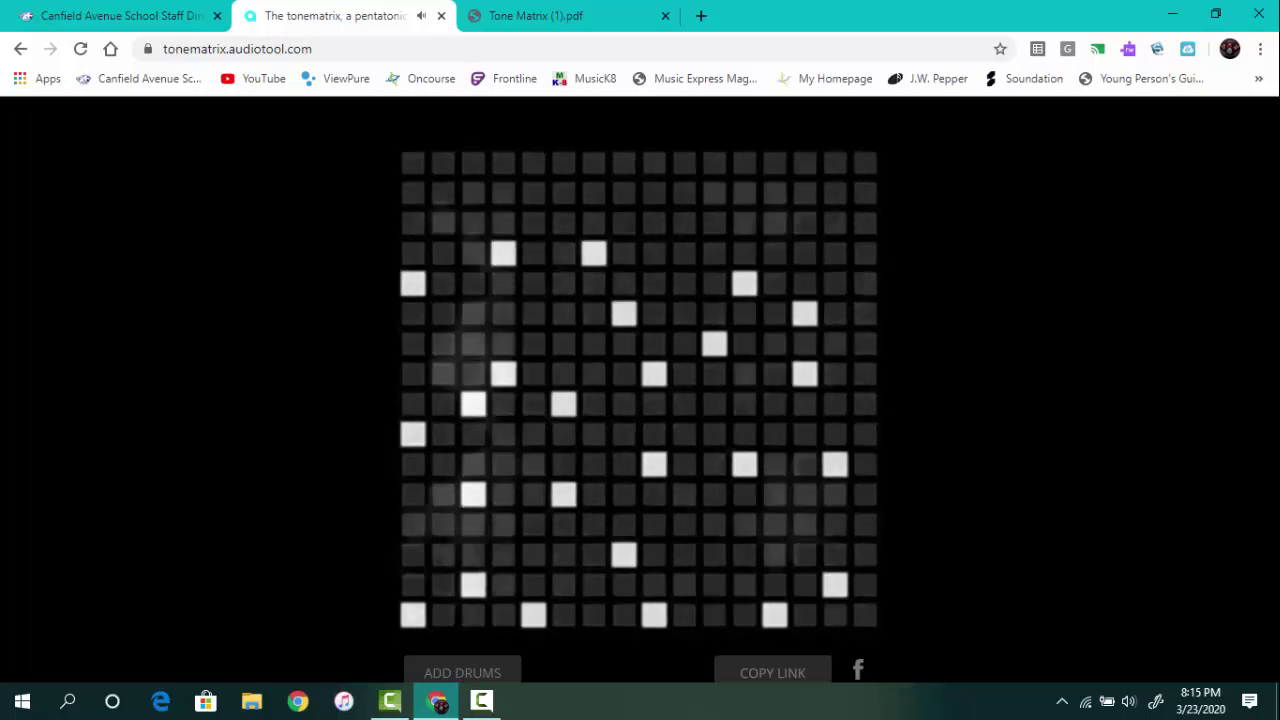
pyautogui.click(714, 554)
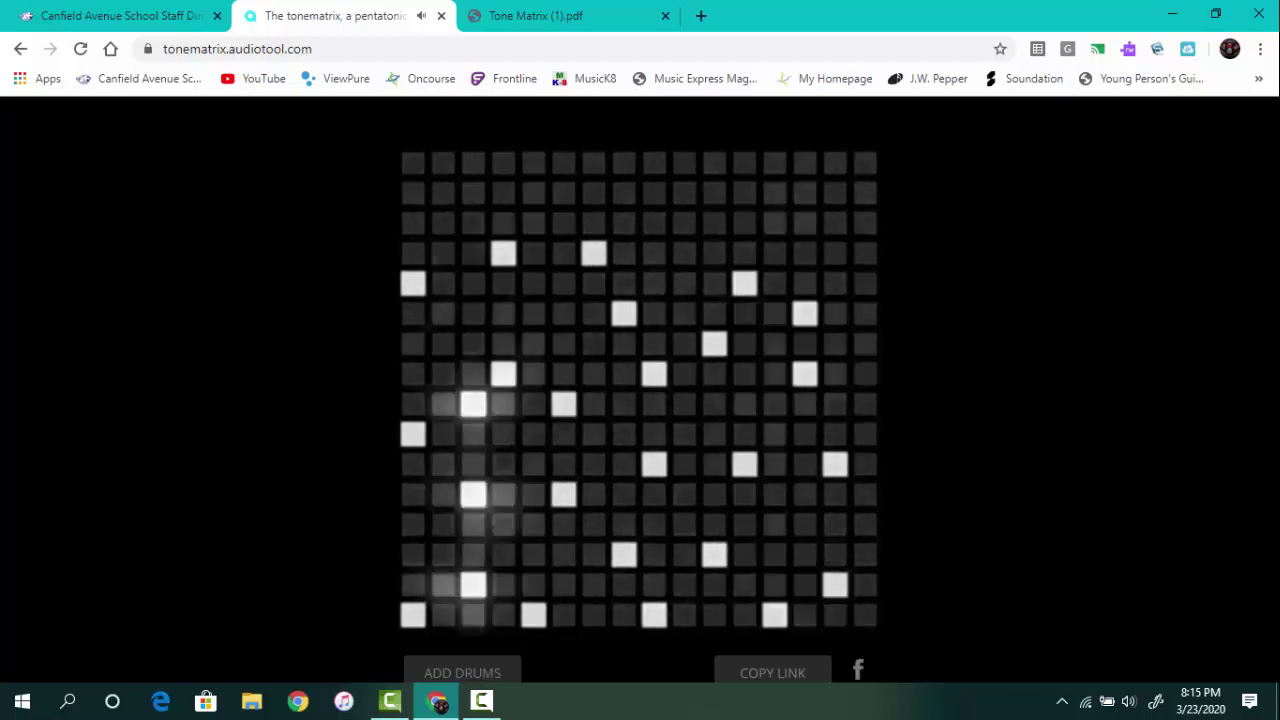
pyautogui.click(473, 314)
pyautogui.click(684, 253)
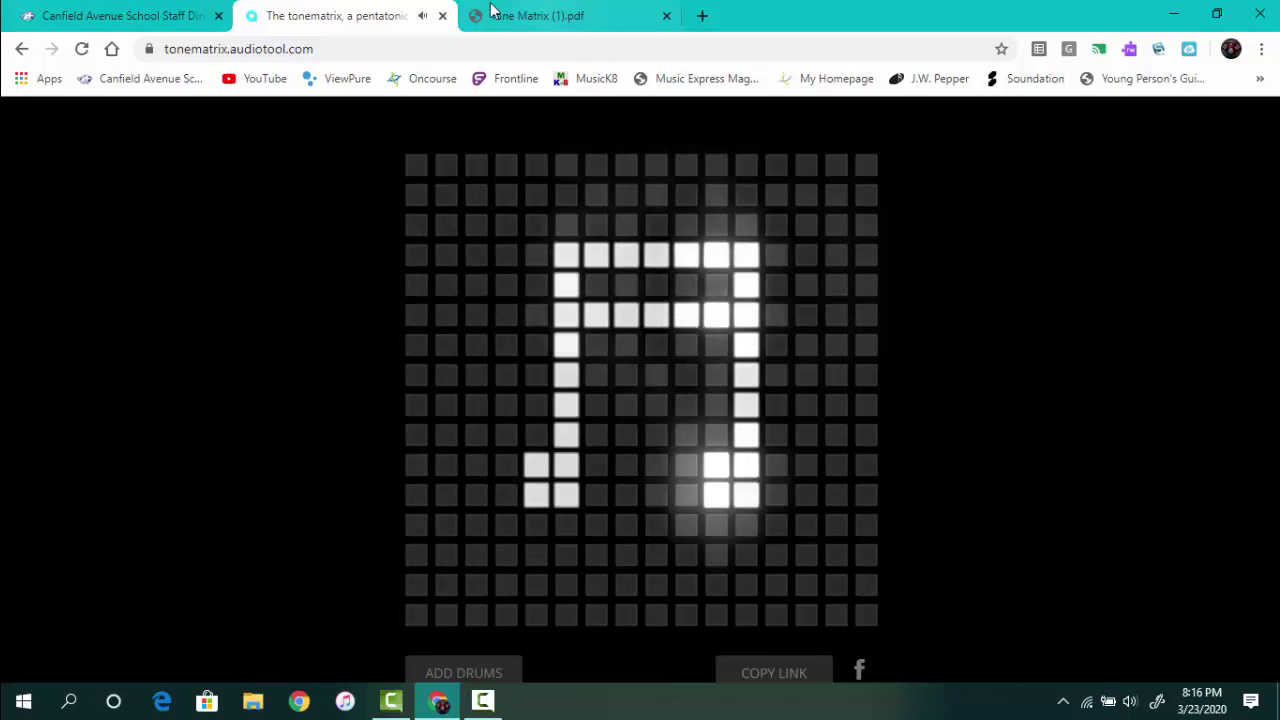
# - Close the Tone Matrix tab and load the Gmail inbox in a new tab
pyautogui.click(442, 15)
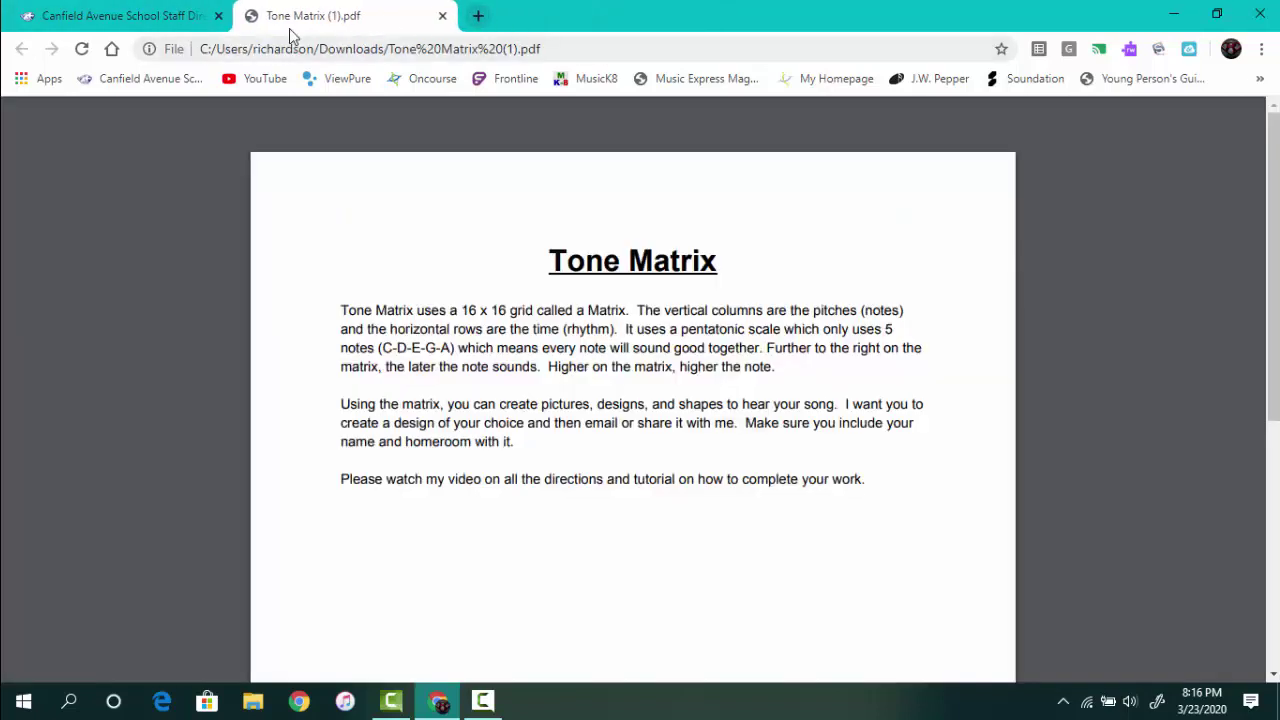
pyautogui.click(478, 16)
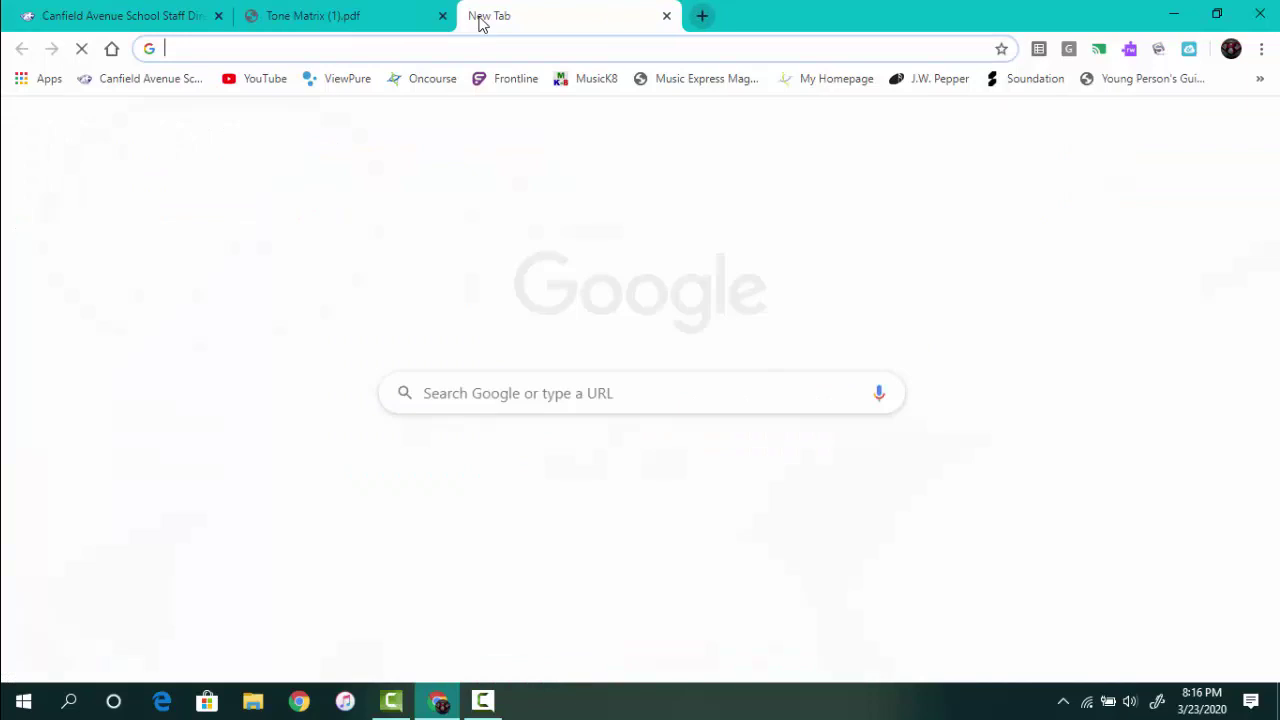
pyautogui.write('gmail.com')
pyautogui.press('Return')
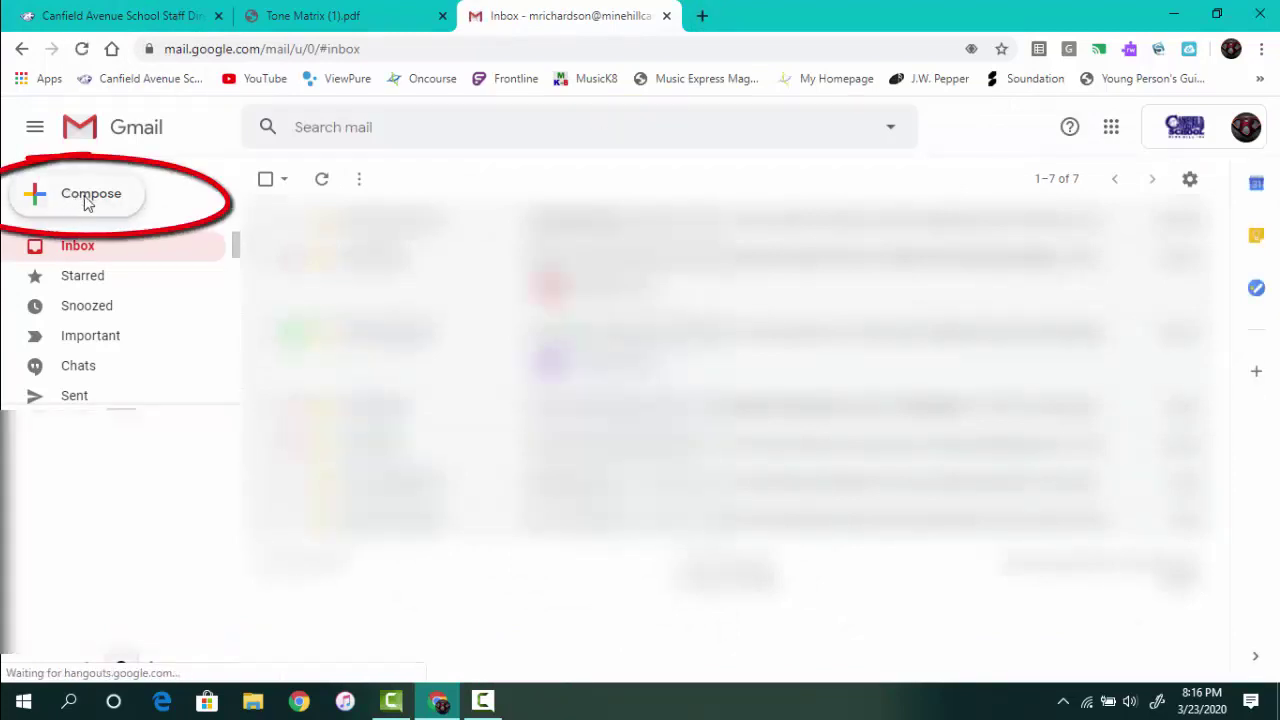
# - Start a new email addressed to the teacher's school e-mail address
pyautogui.click(86, 201)
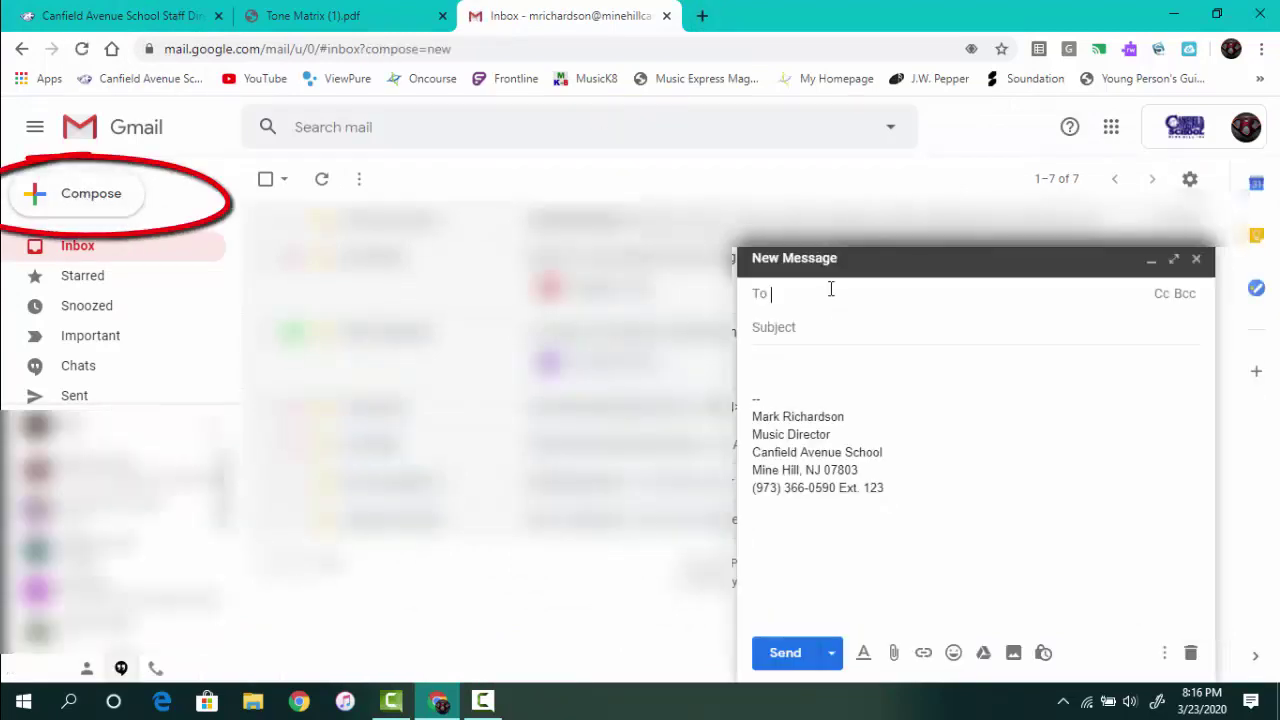
pyautogui.write('mri')
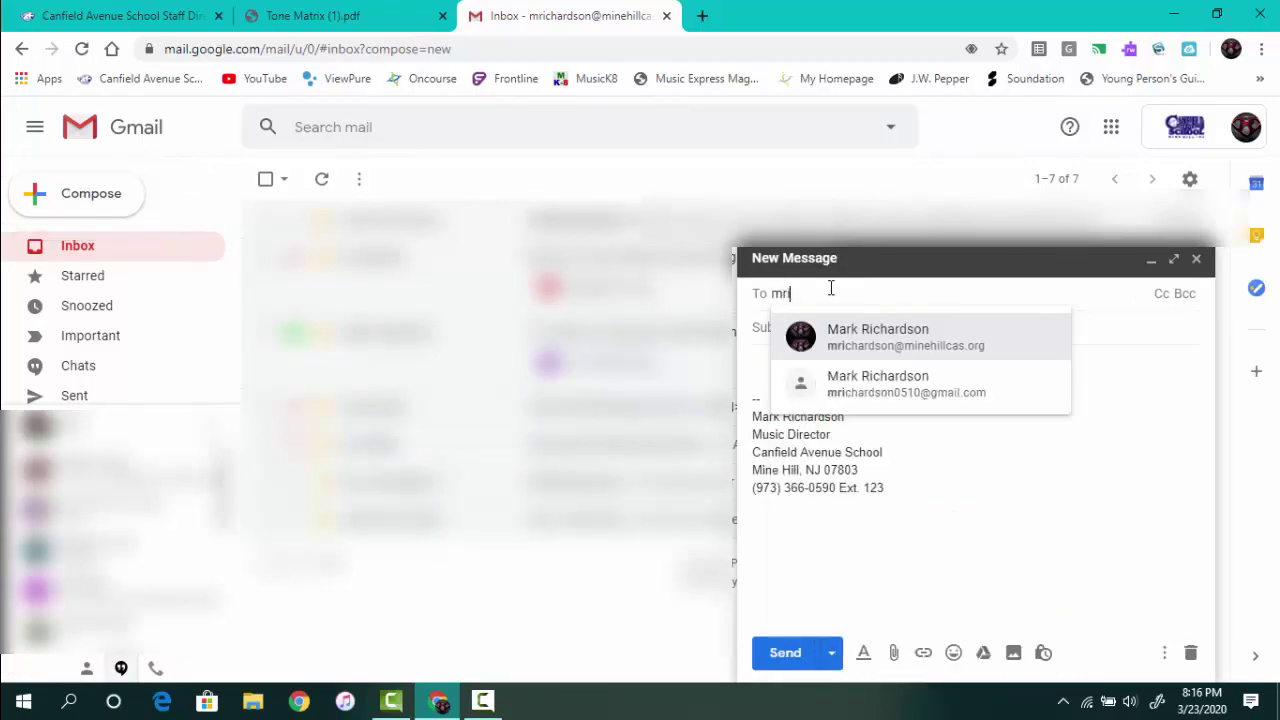
pyautogui.write('ch')
pyautogui.press('Return')
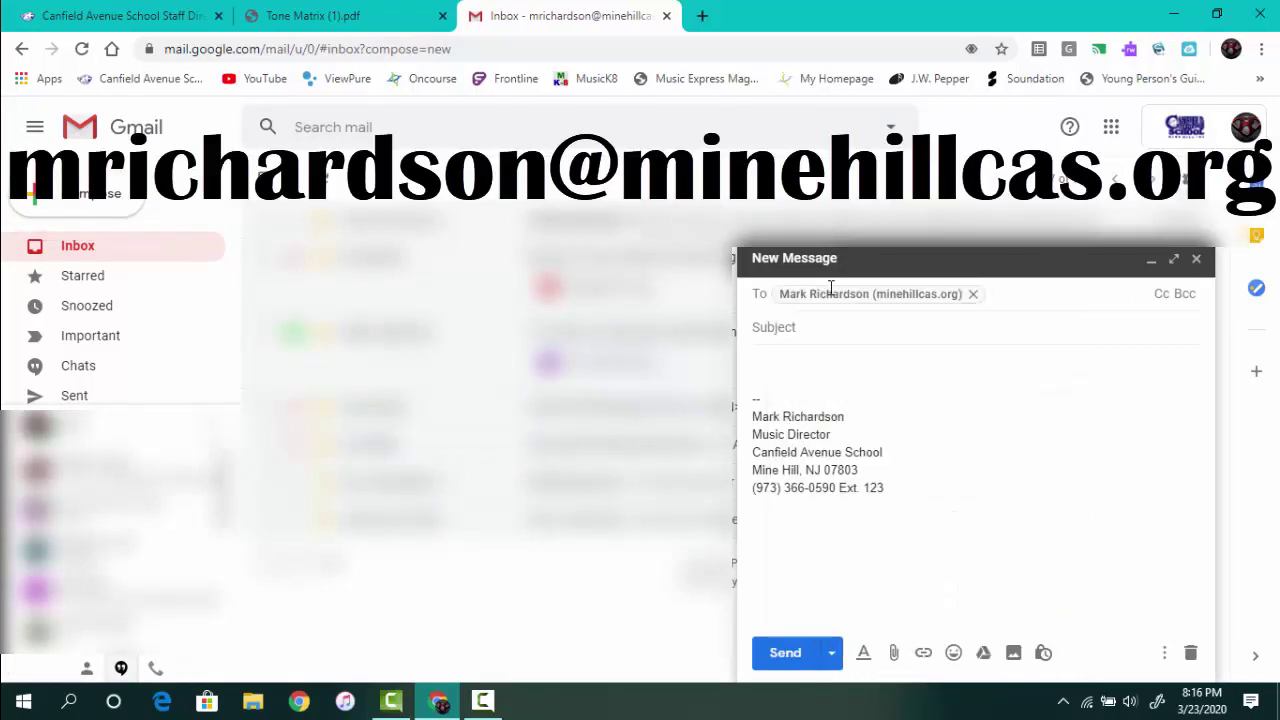
pyautogui.moveTo(830, 287)
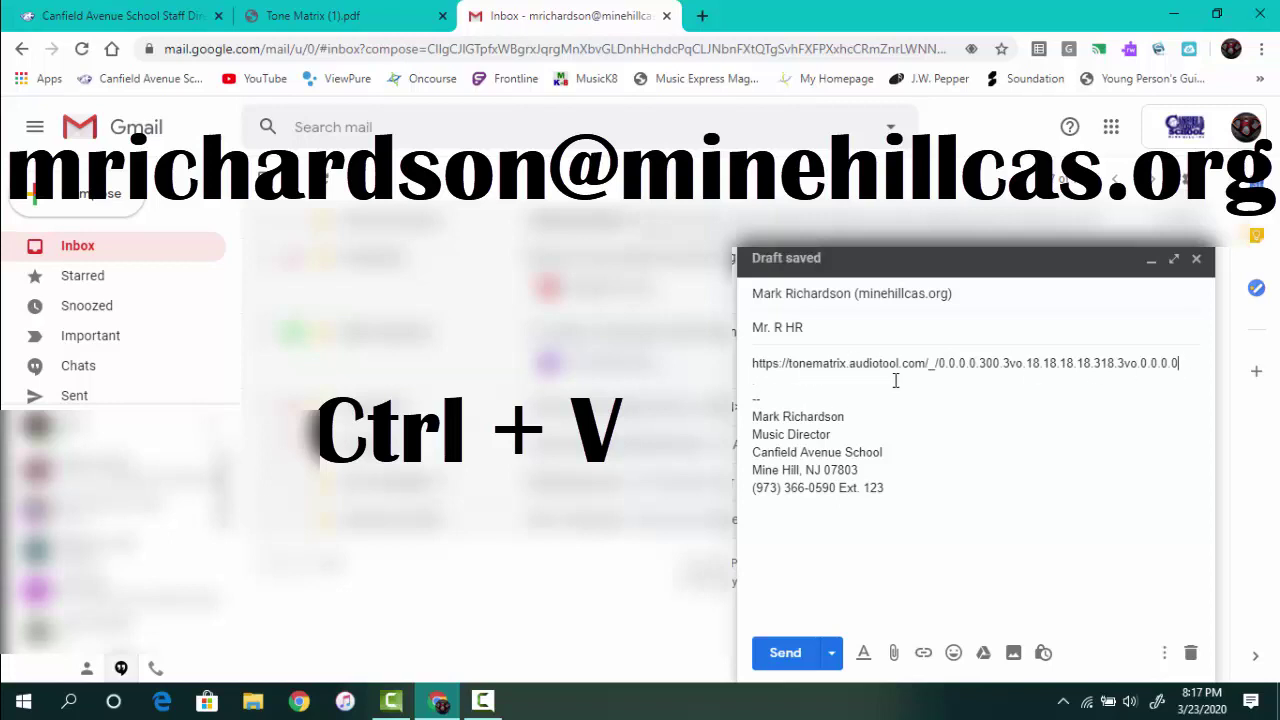
# - Send the email with the pasted design link, then open it from the inbox
pyautogui.moveTo(1004, 360); pyautogui.dragTo(745, 374)
pyautogui.hotkey('ctrl', 'c')
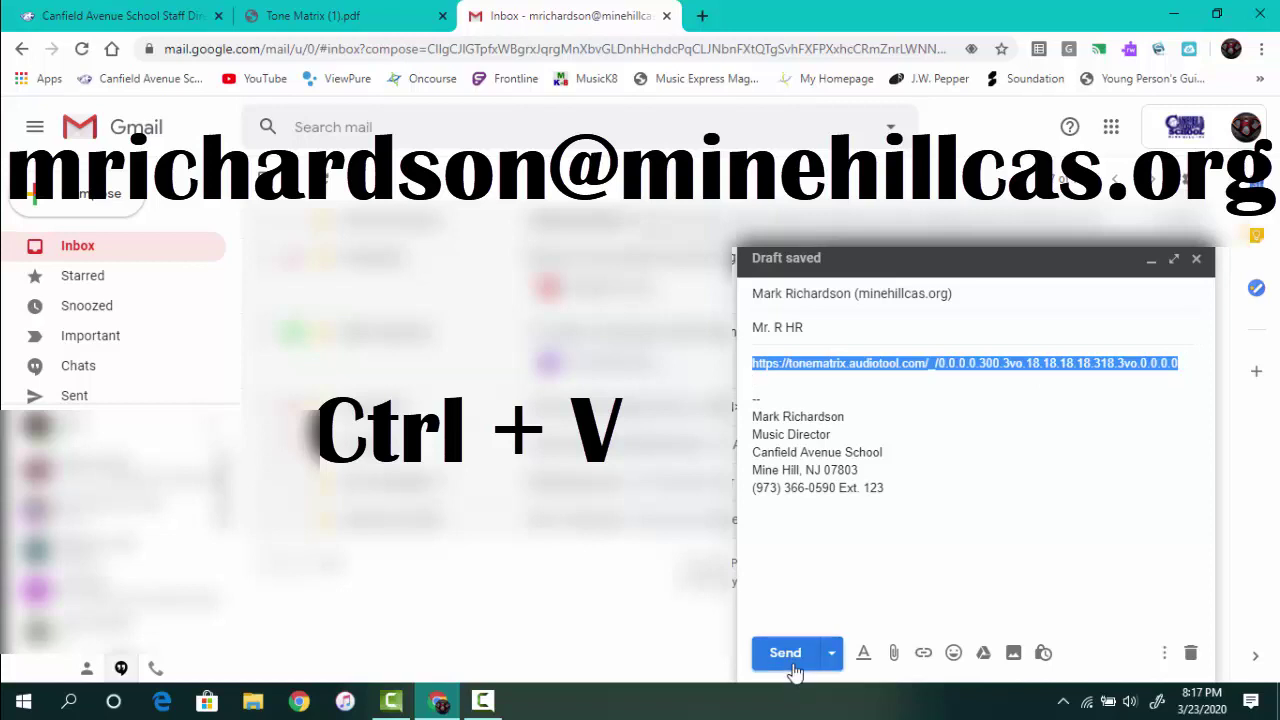
pyautogui.click(790, 664)
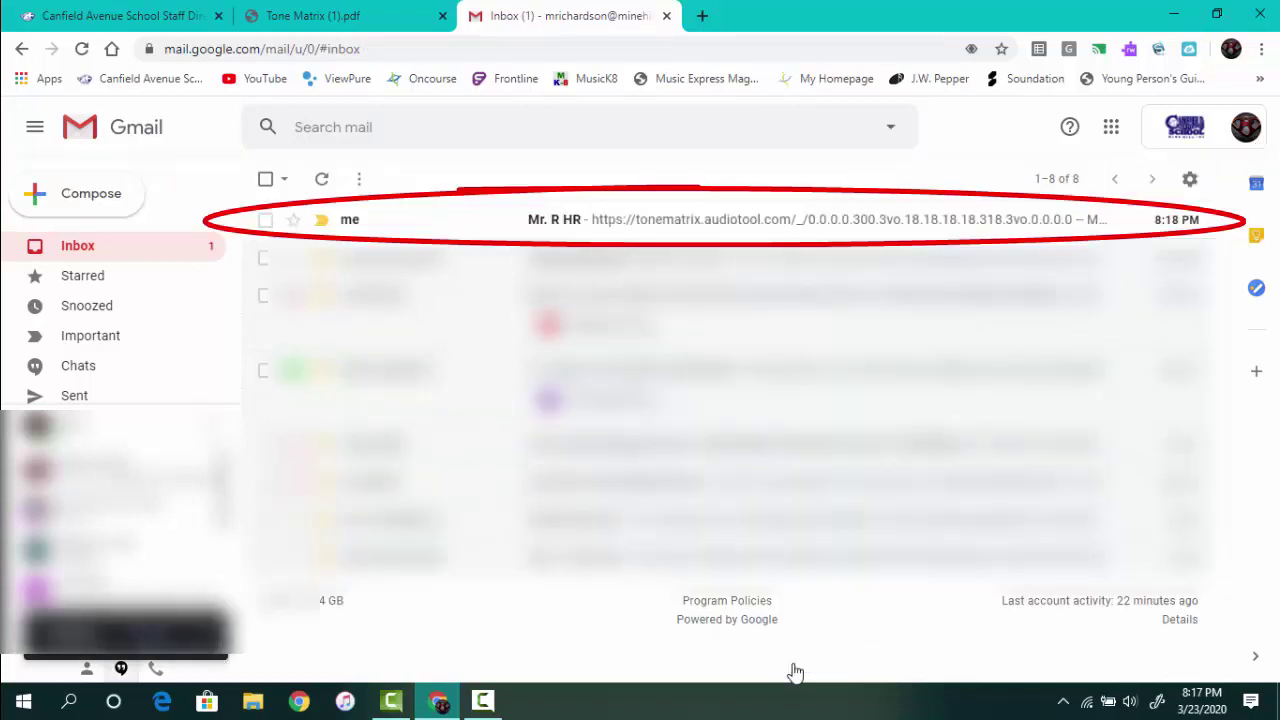
pyautogui.click(638, 226)
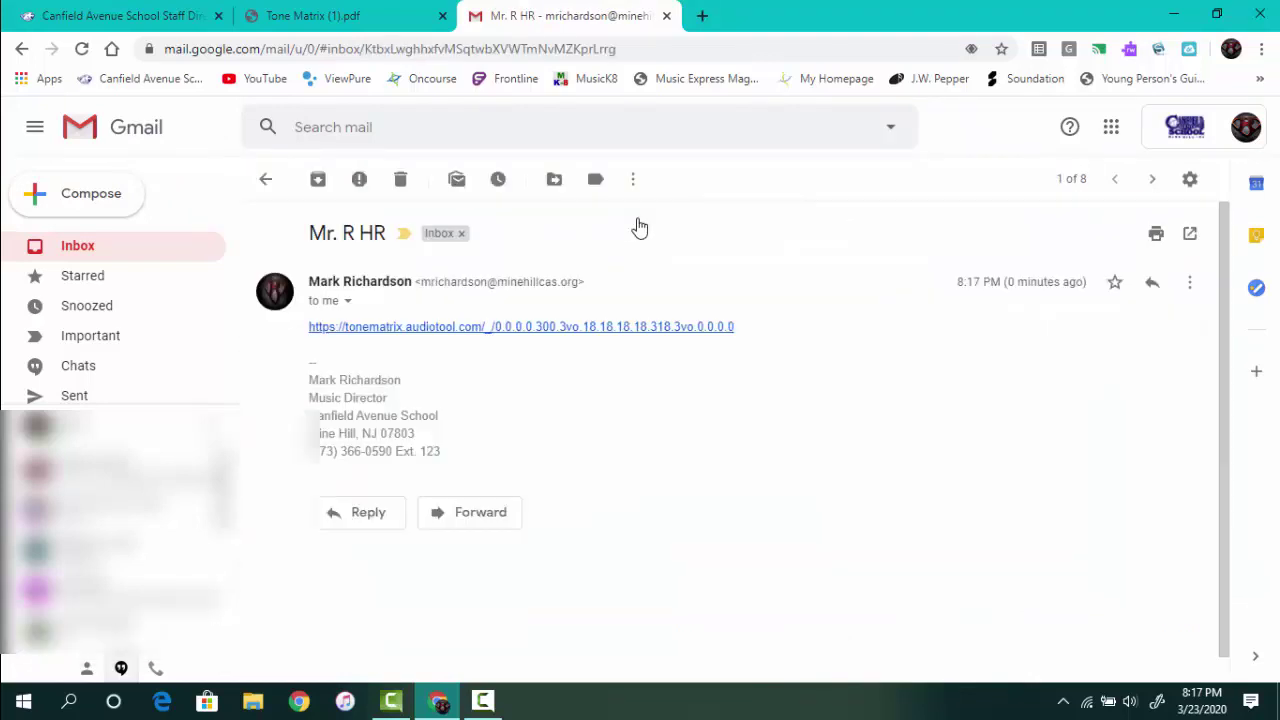
pyautogui.click(431, 327)
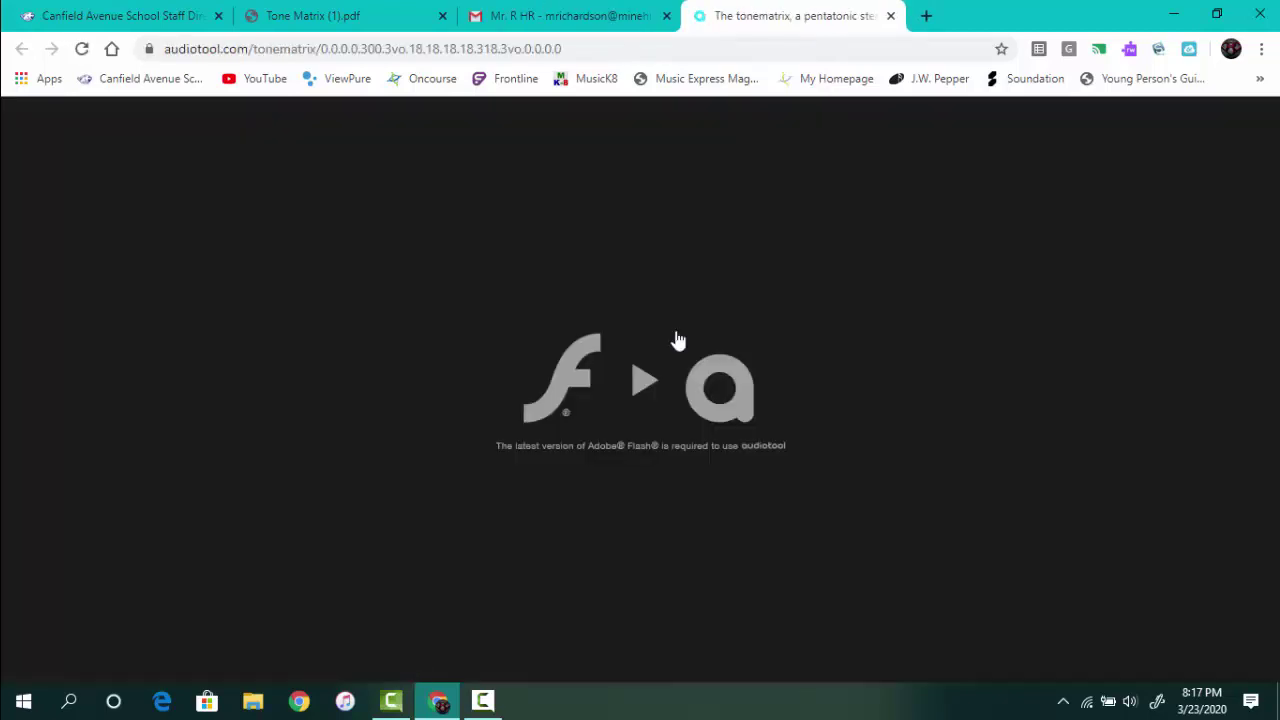
pyautogui.click(672, 400)
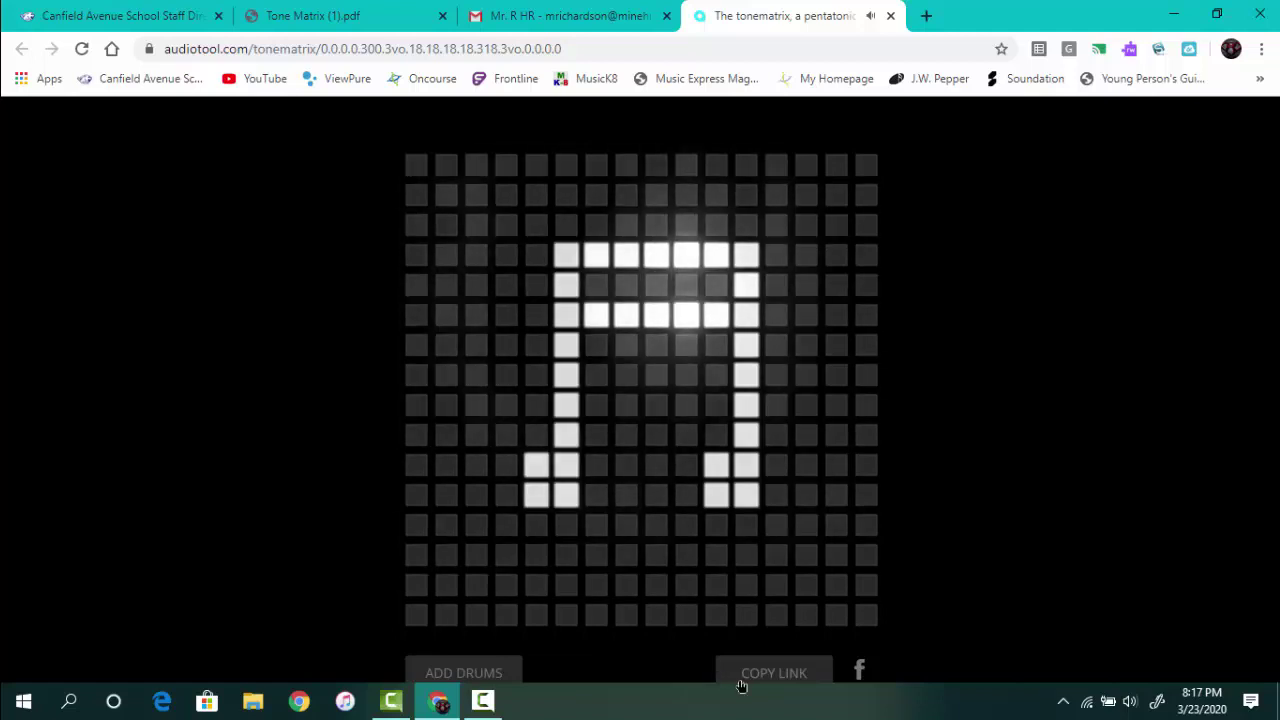
pyautogui.click(890, 15)
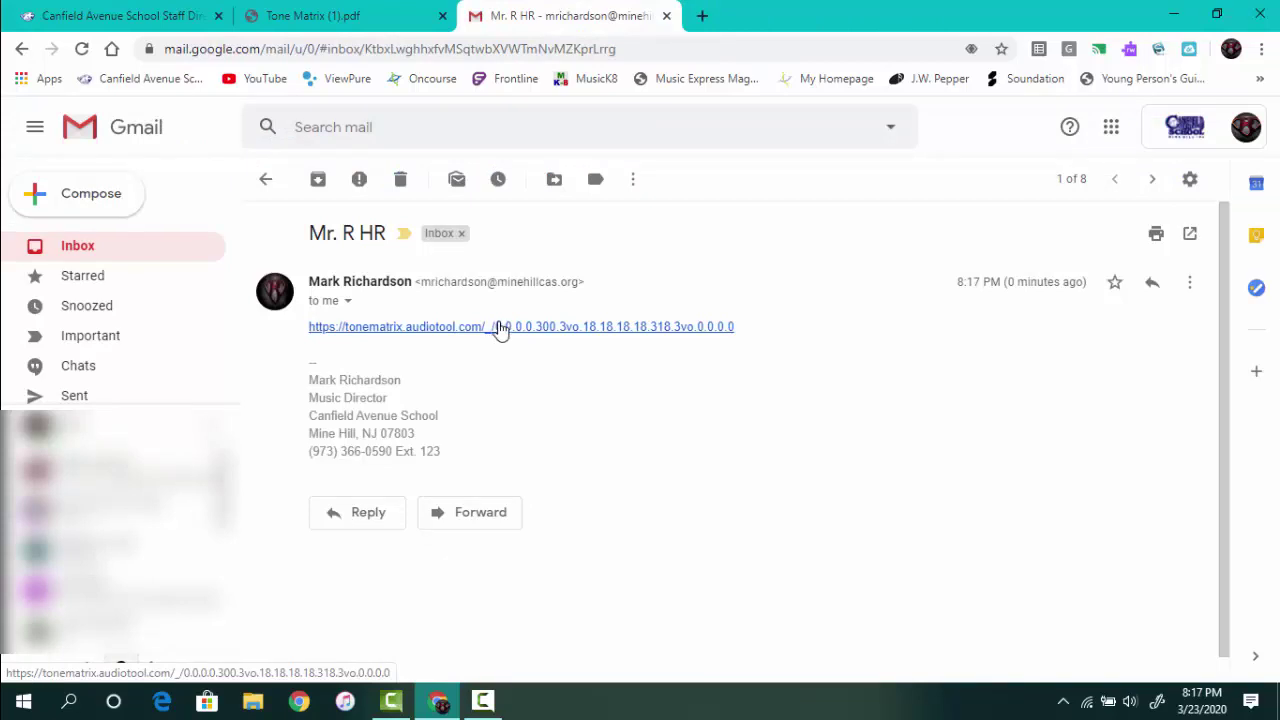
# - Create a new blank Google Doc from Google Drive
pyautogui.click(1112, 130)
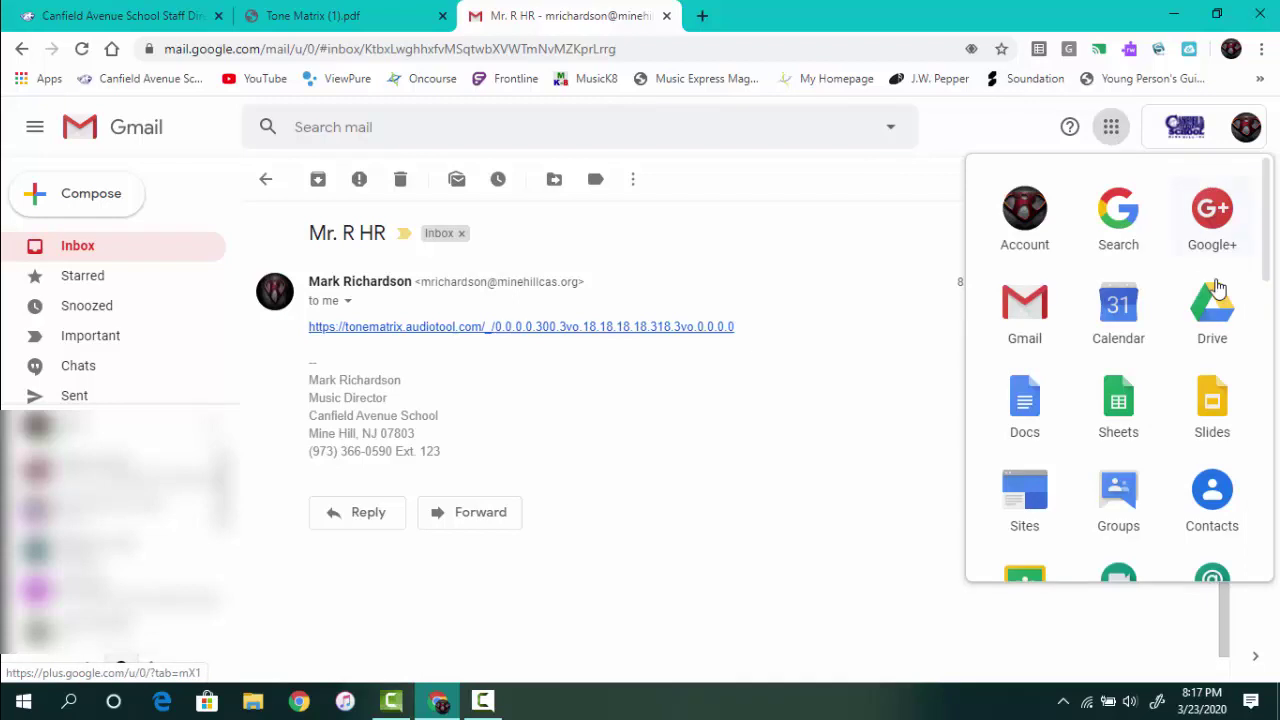
pyautogui.click(1226, 334)
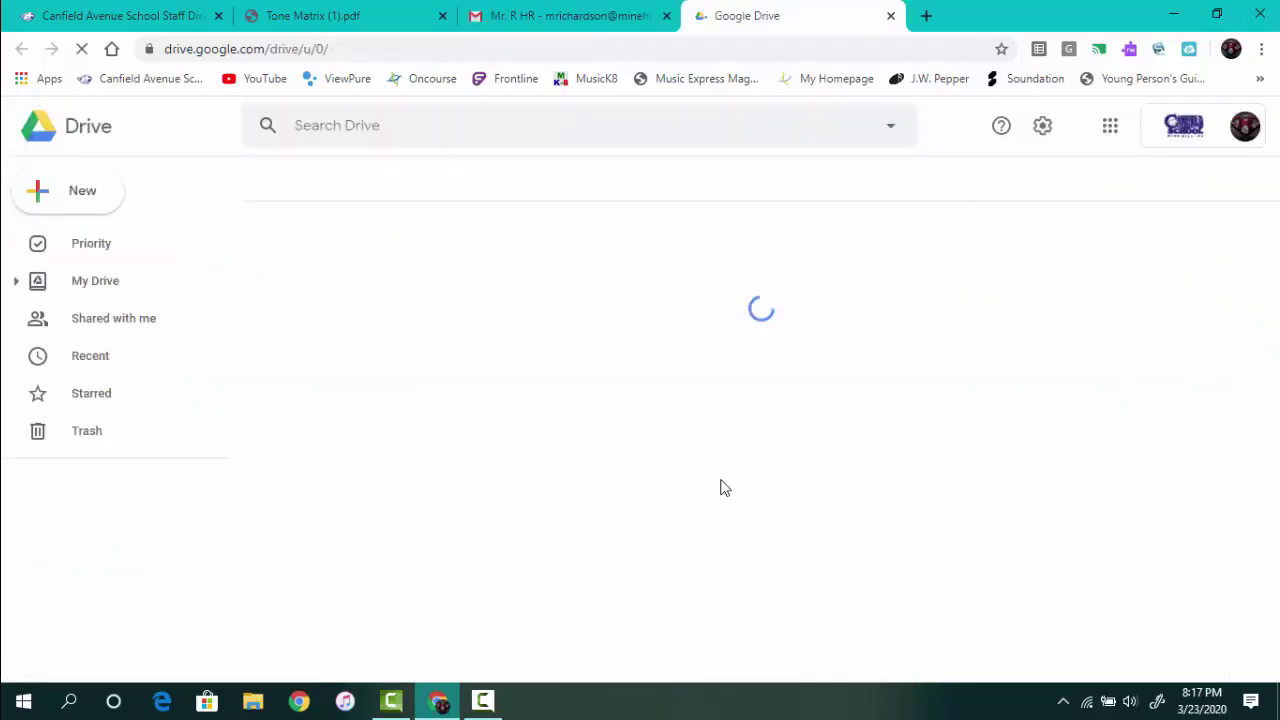
pyautogui.click(63, 199)
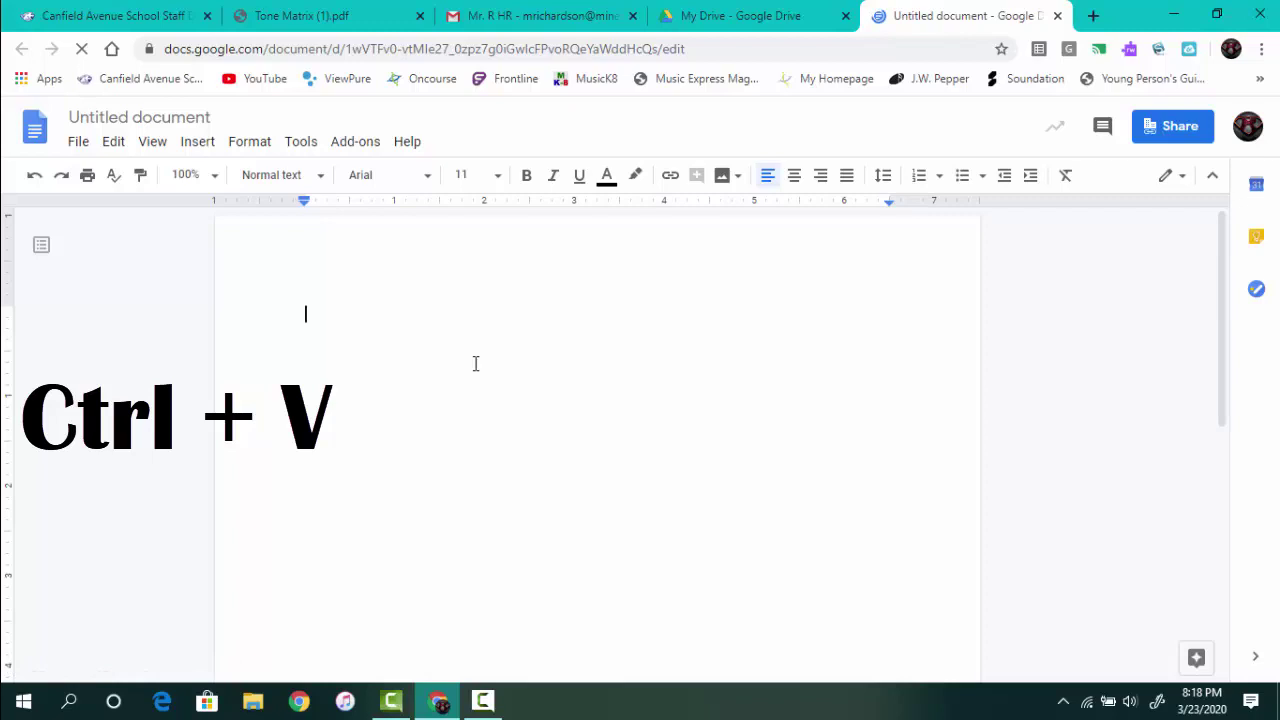
# - Paste the design link and title the document with the teacher's name and homeroom
pyautogui.hotkey('ctrl', 'v')
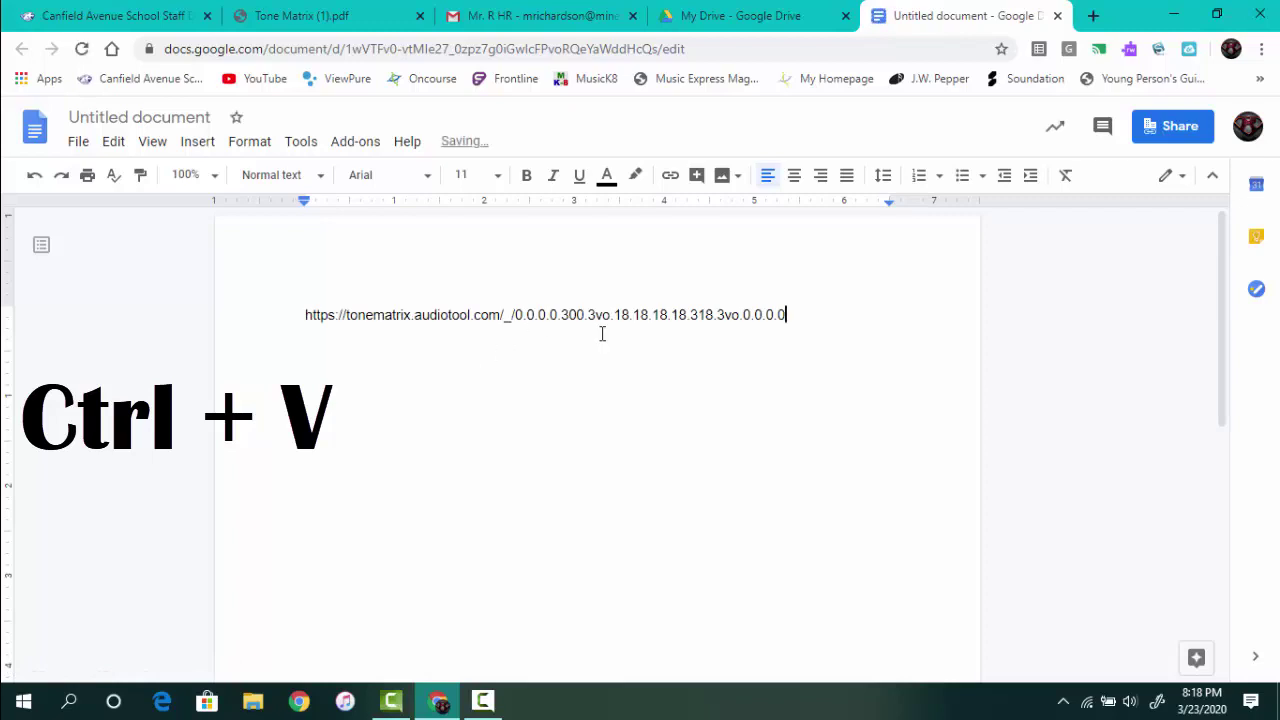
pyautogui.click(137, 118)
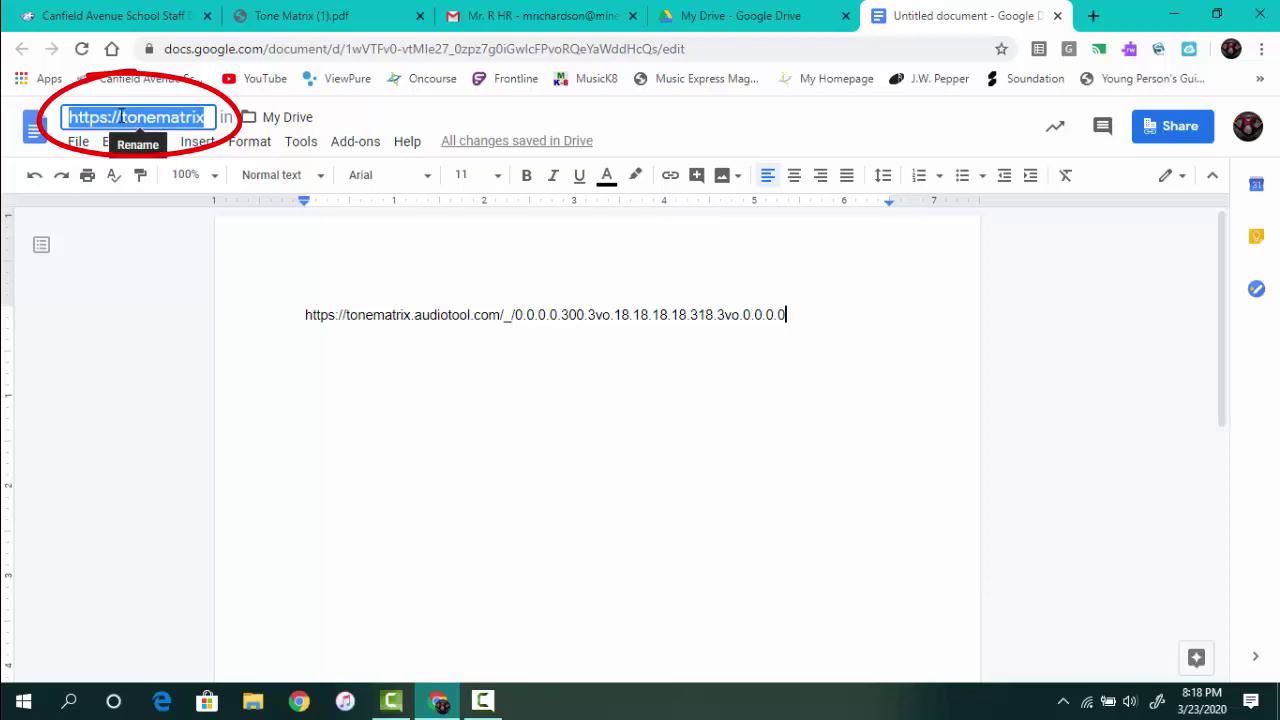
pyautogui.write('Mr. ')
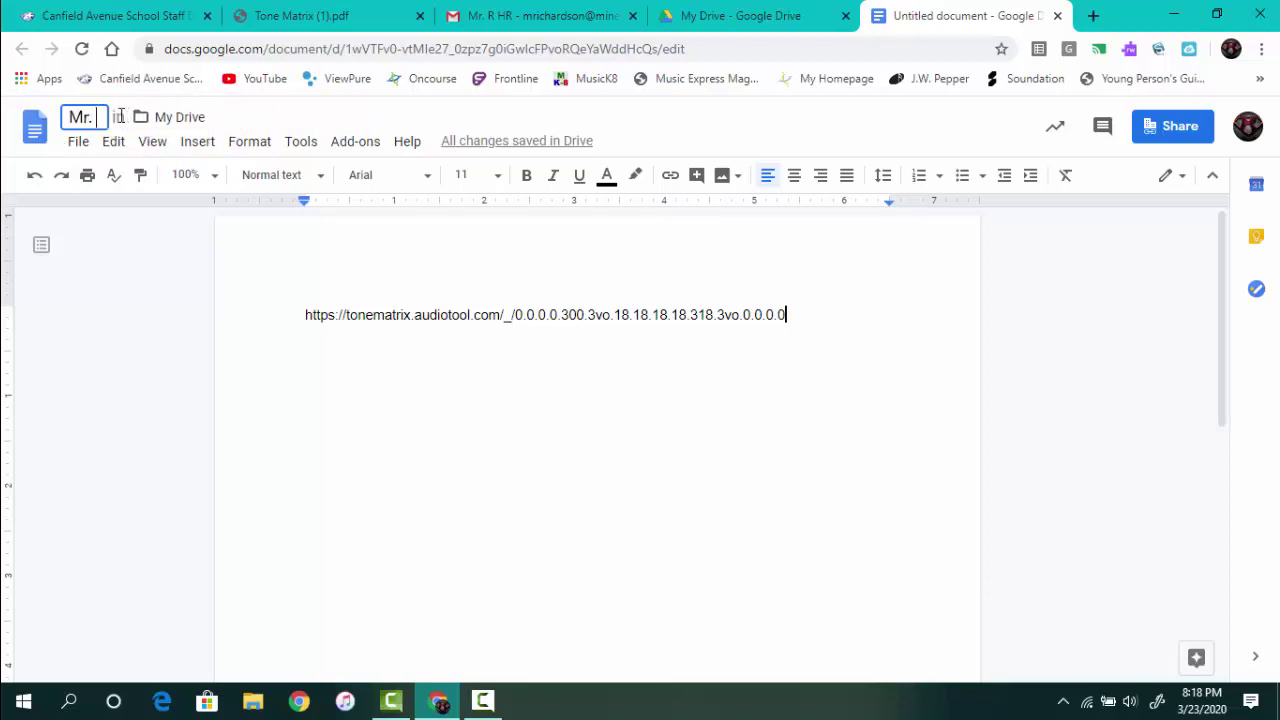
pyautogui.write('R')
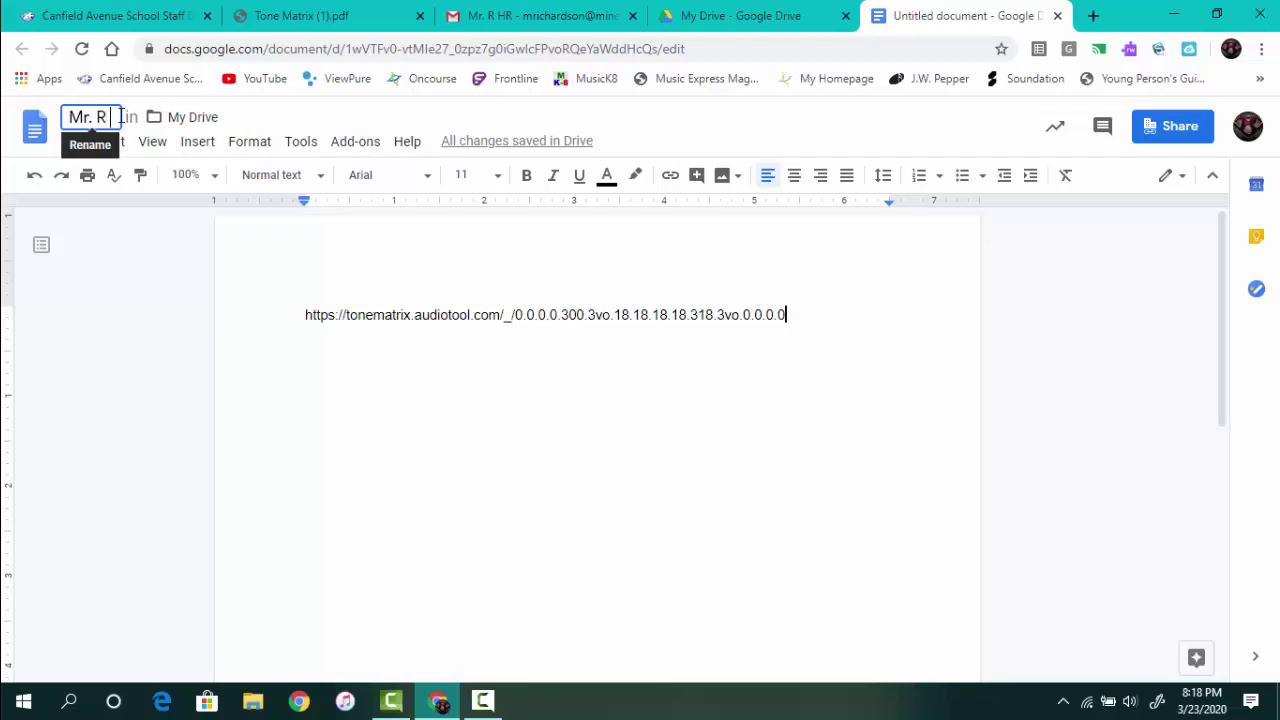
pyautogui.write(' HR')
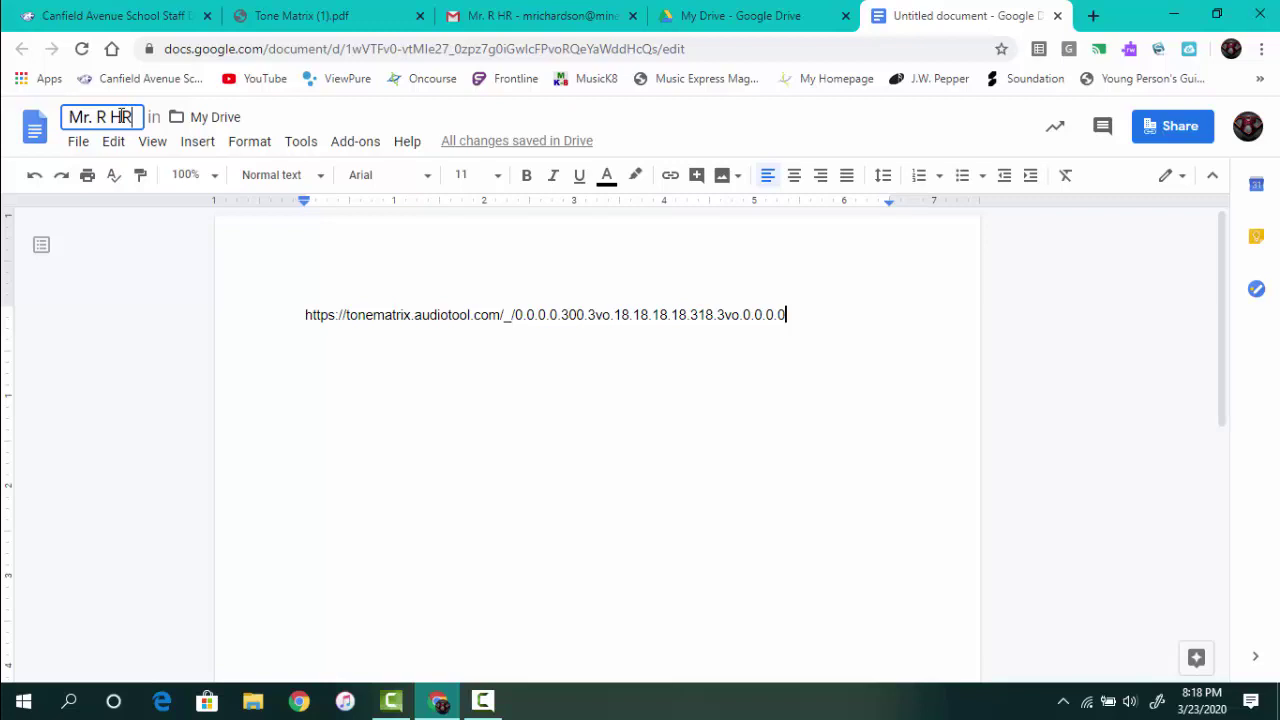
pyautogui.click(471, 383)
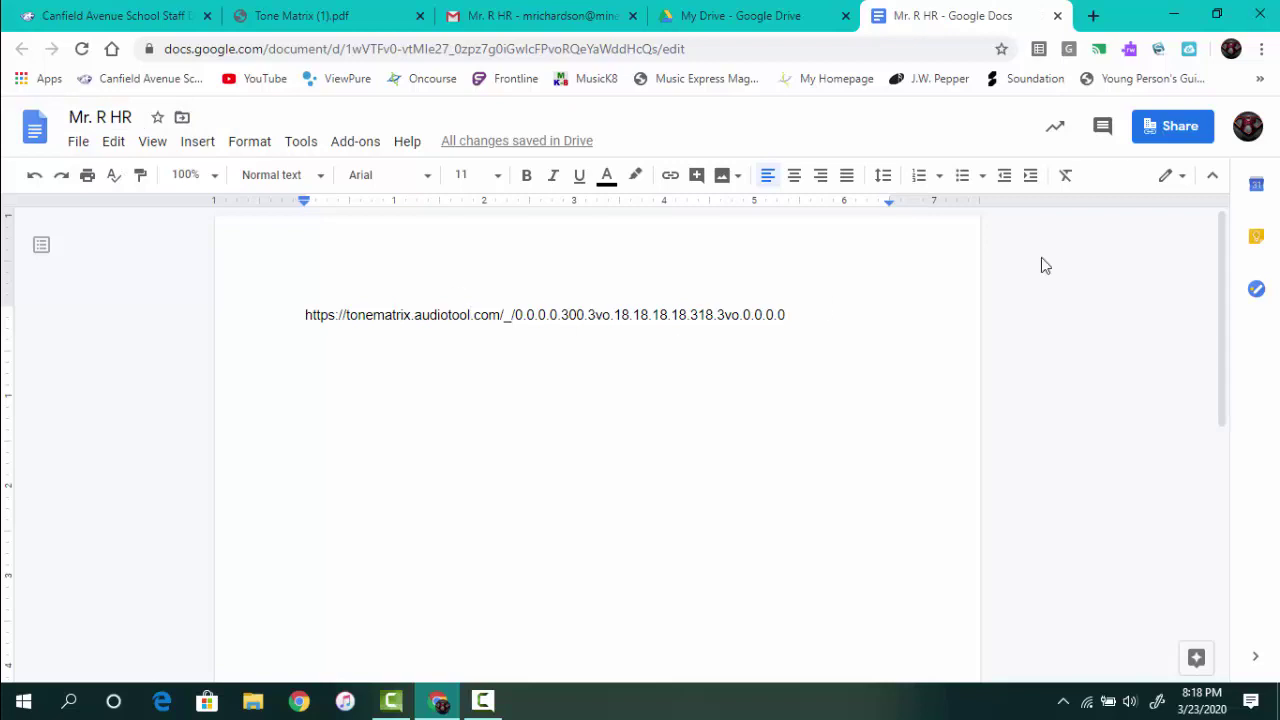
pyautogui.click(1174, 137)
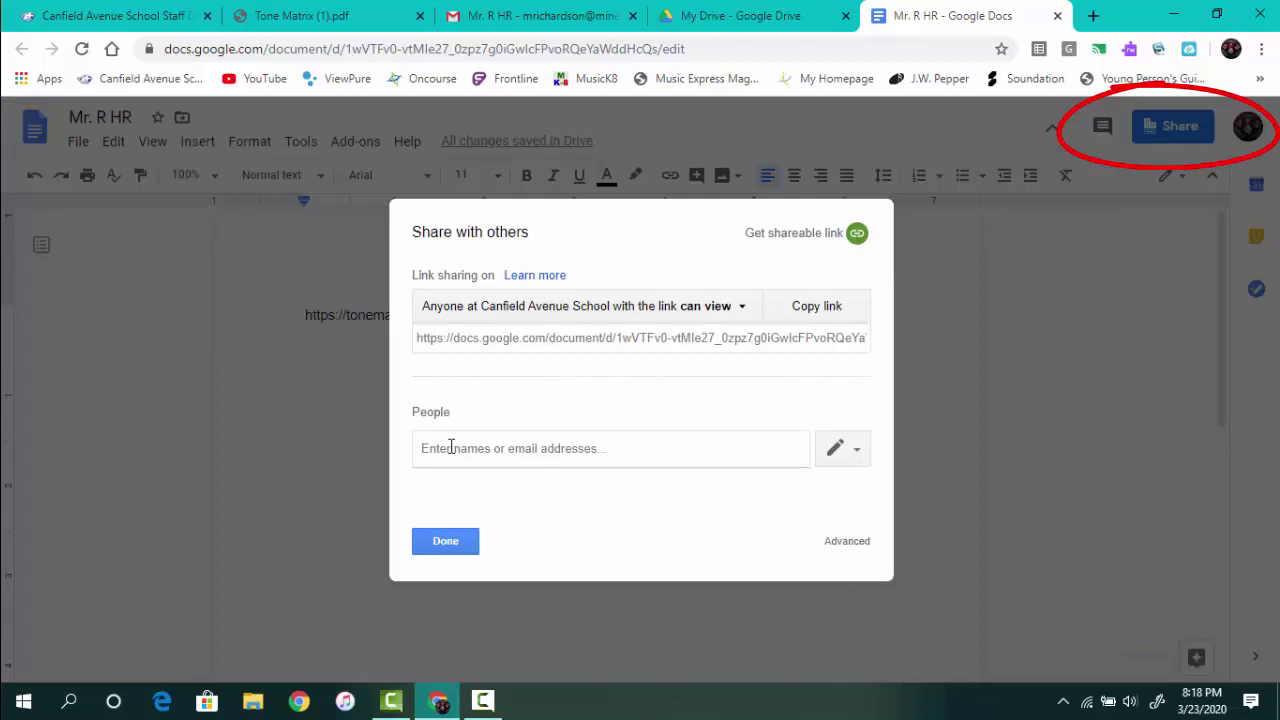
# - Add the teacher's school address from the suggestions and send the share invitation
pyautogui.write('mr')
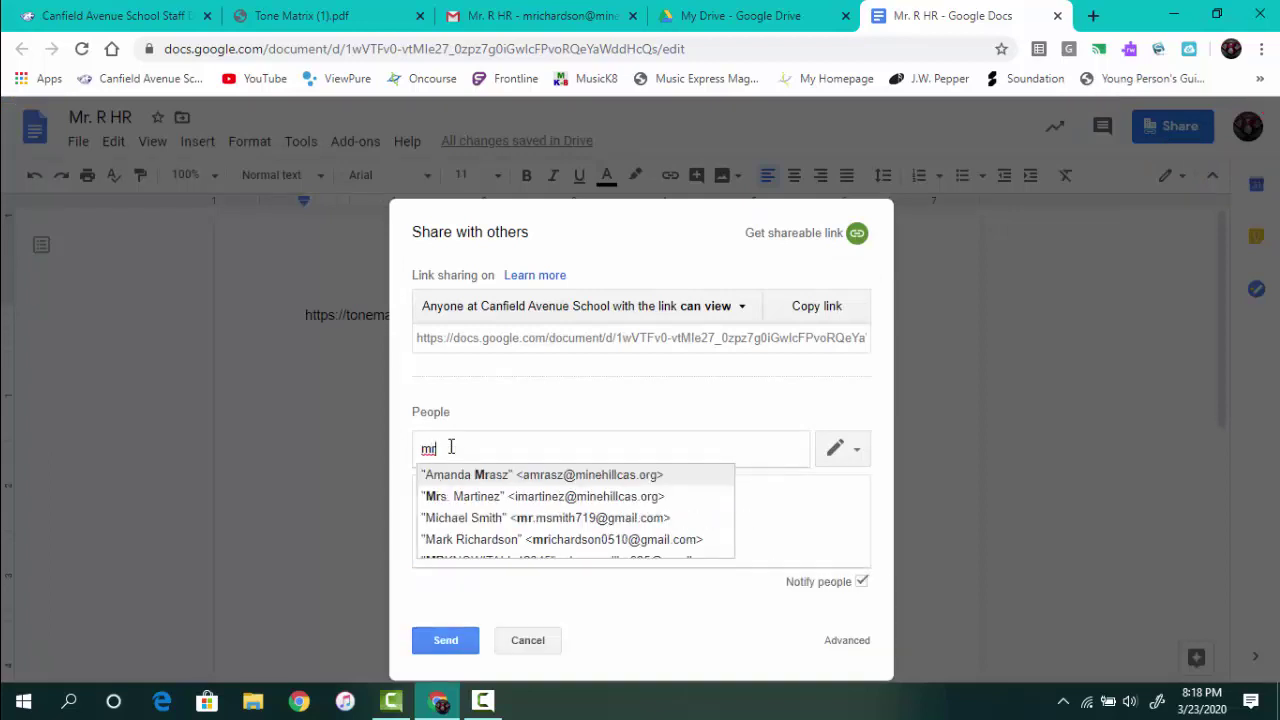
pyautogui.write('ic')
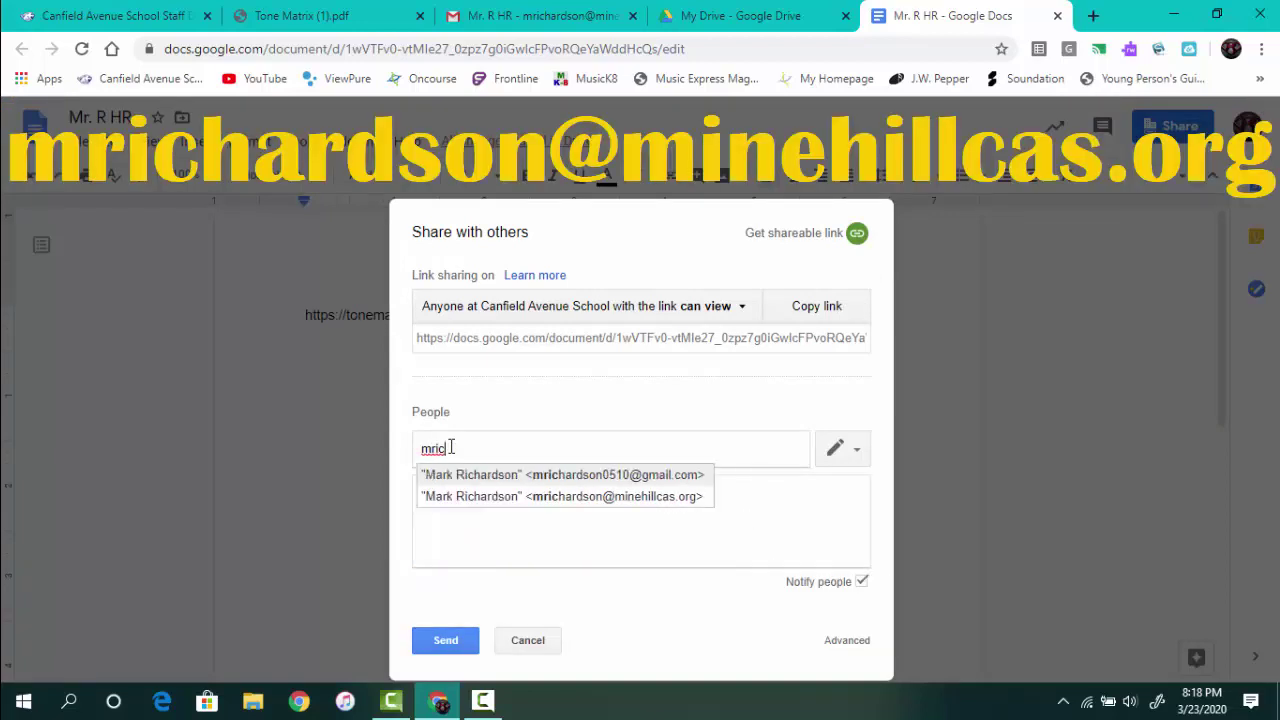
pyautogui.press('Down')
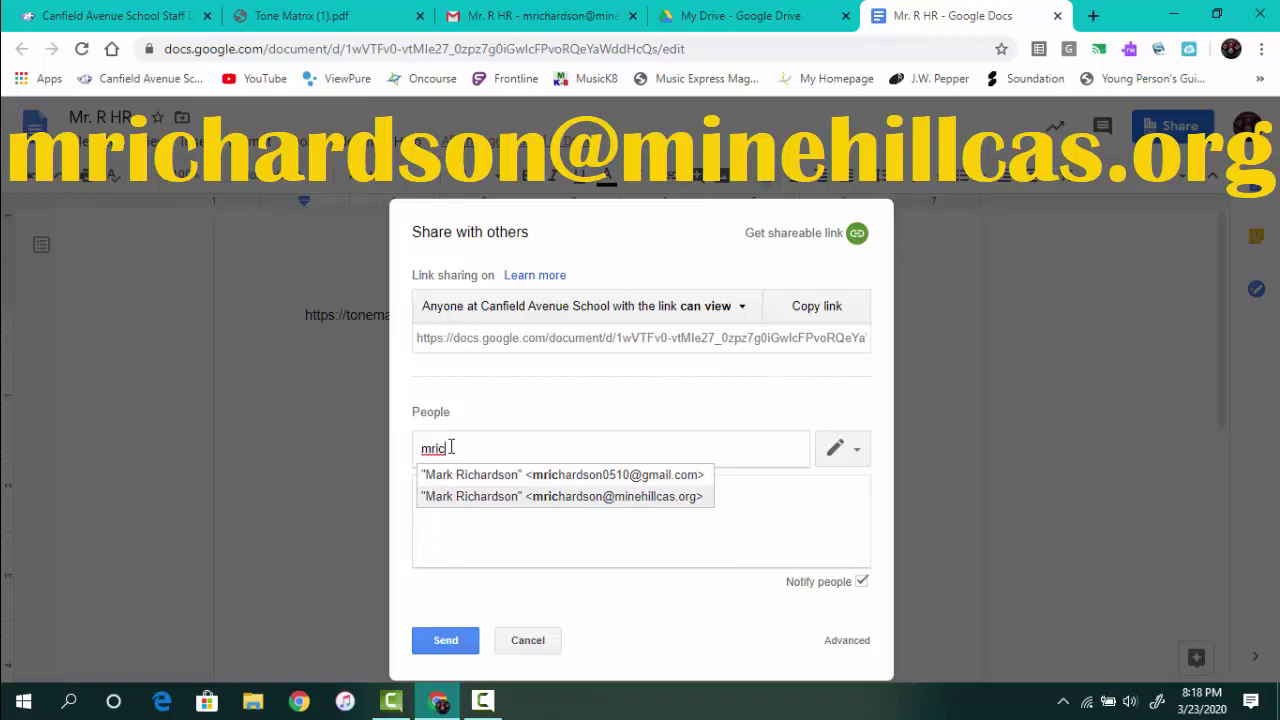
pyautogui.press('Return')
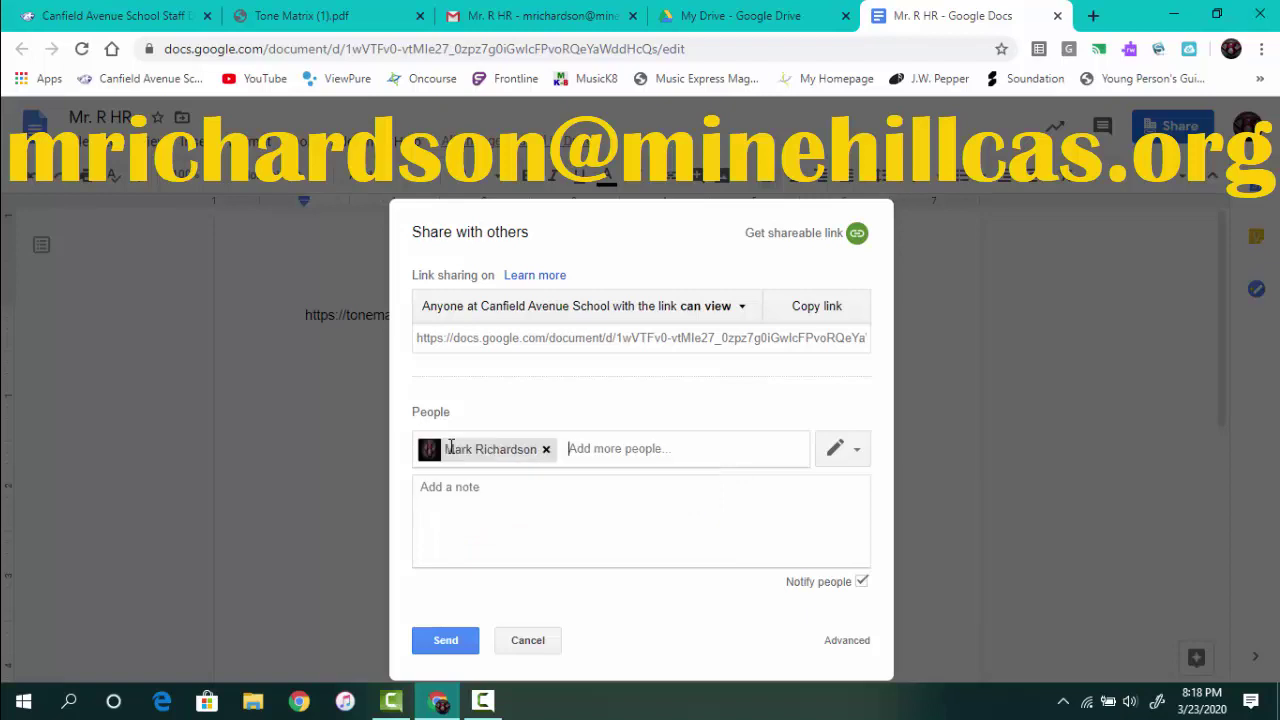
pyautogui.click(463, 648)
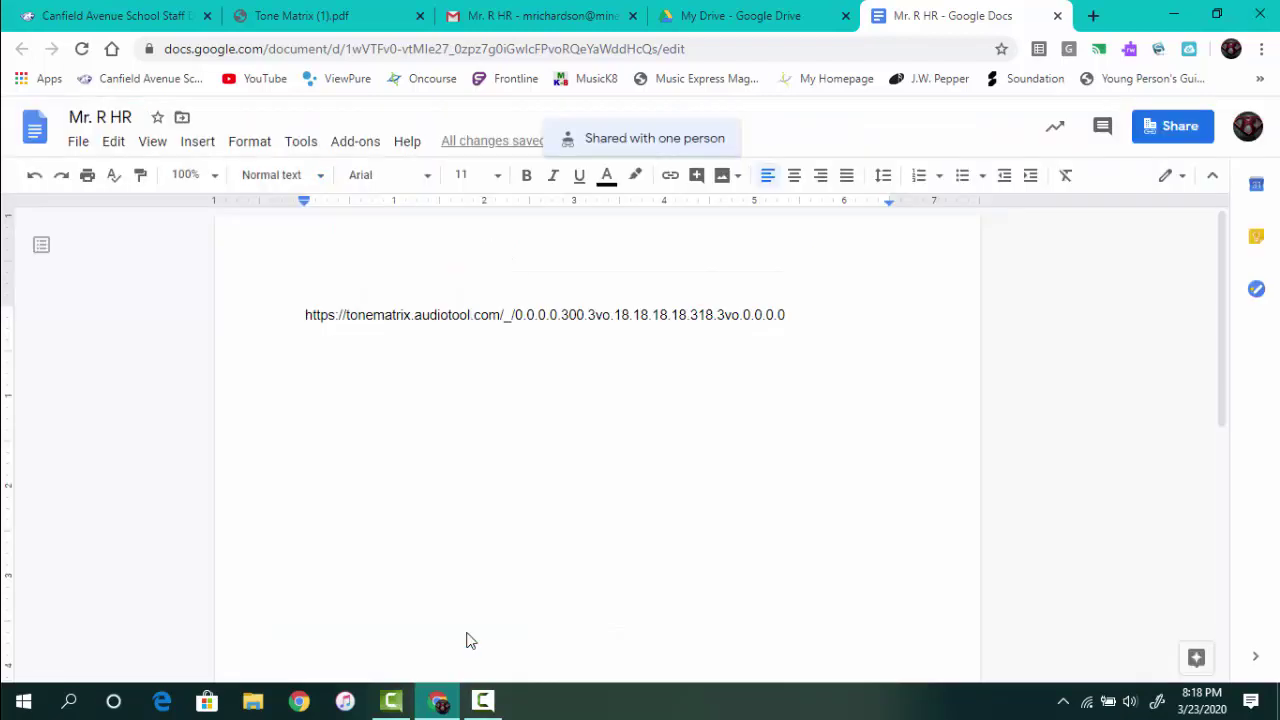
# - Open the shared doc from the Gmail invitation and load its design link in a new tab
pyautogui.click(588, 10)
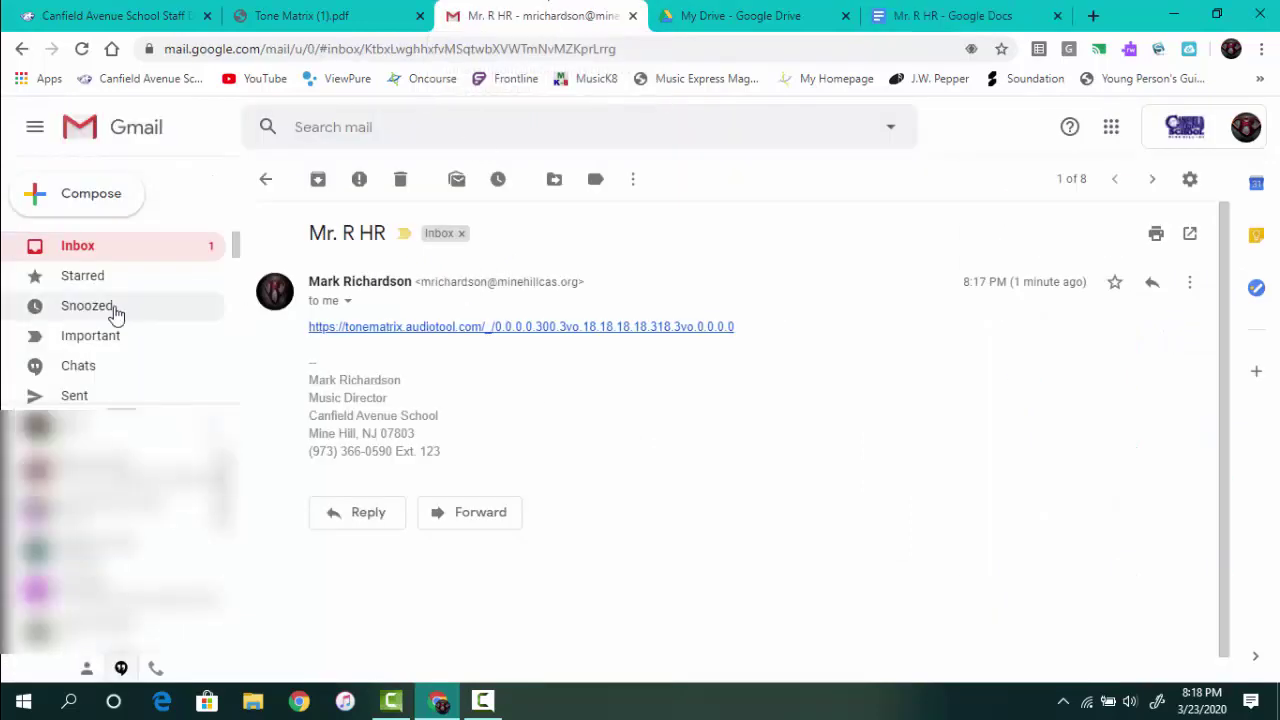
pyautogui.click(86, 246)
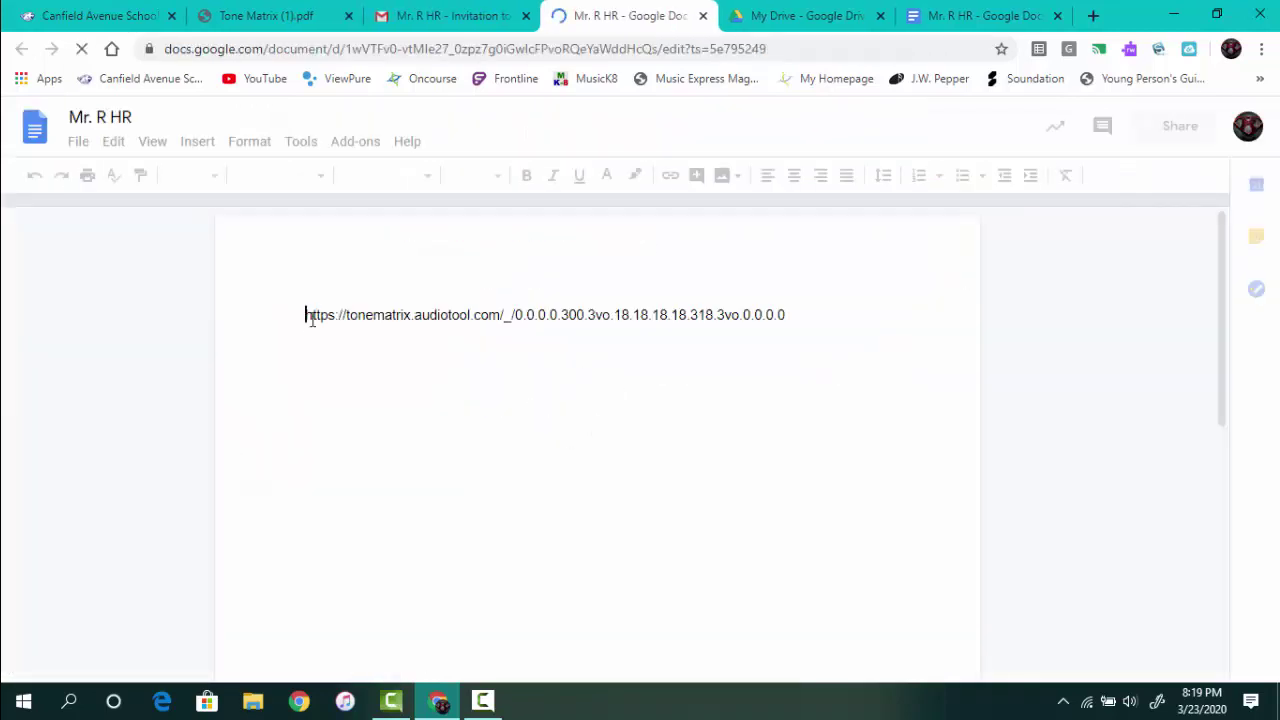
pyautogui.click(794, 315)
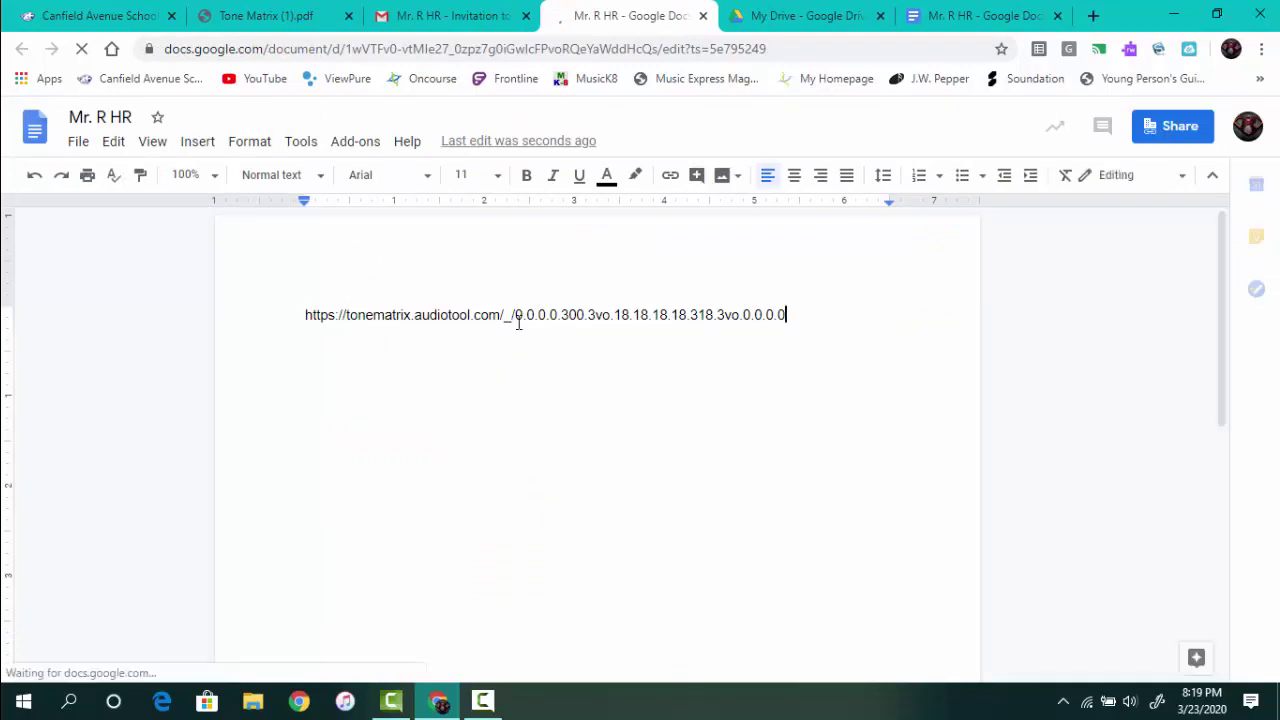
pyautogui.keyDown('shift'); pyautogui.click(272, 318); pyautogui.keyUp('shift')
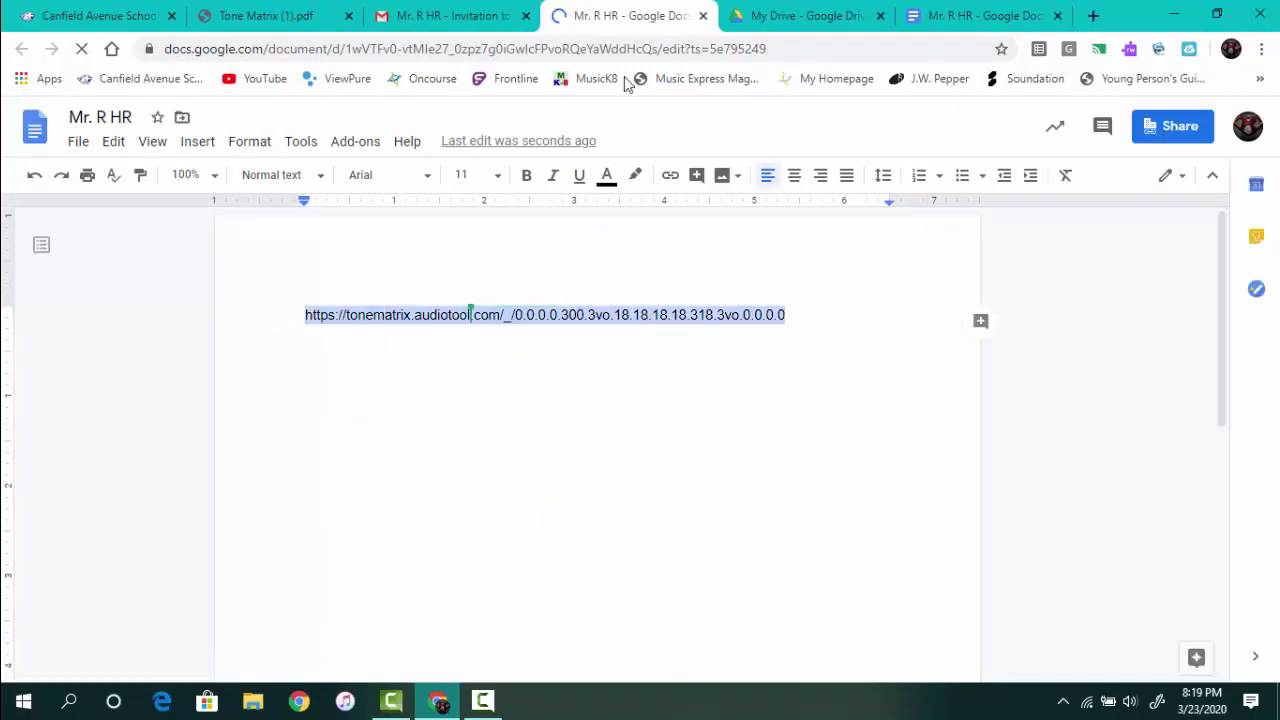
pyautogui.hotkey('ctrl', 't')
pyautogui.write('https://tonematrix.audiotool.com/_/0.0.0.300.3vo.18.18.18.18.318.3vo.0.0.0.0')
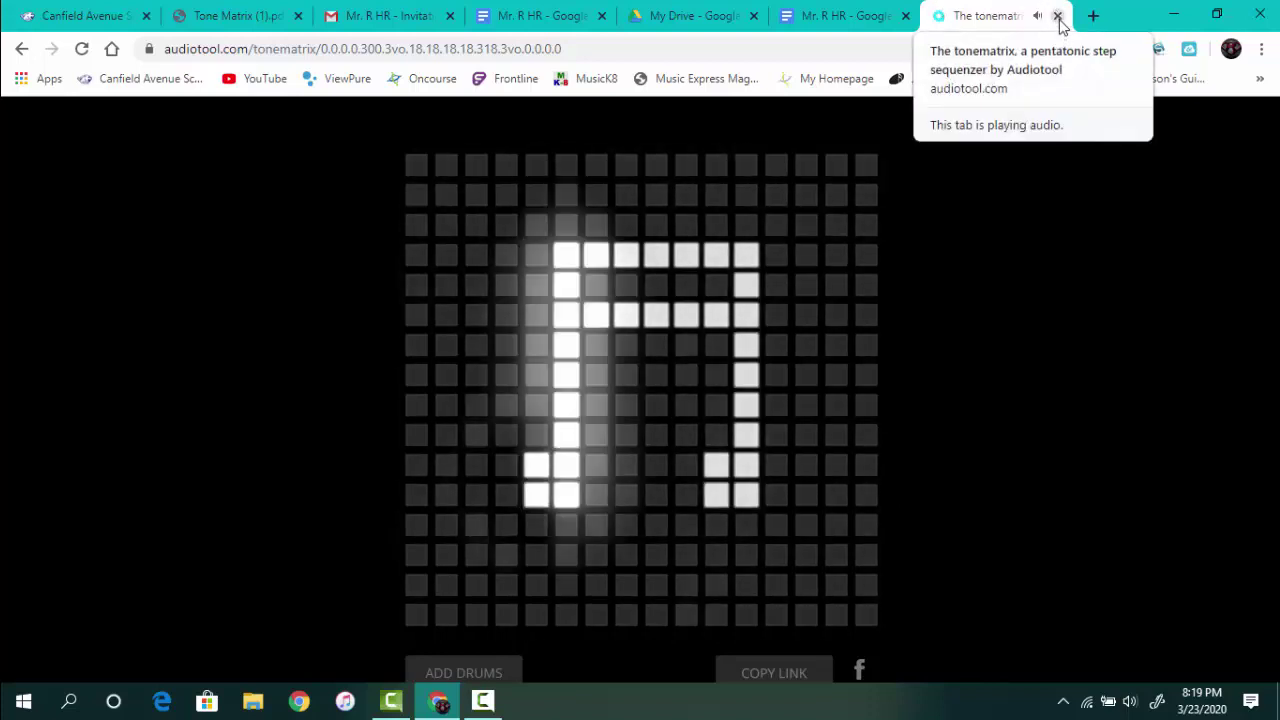
# - Close the playing shared design and launch a fresh Tone Matrix from the school directory page
pyautogui.click(1058, 17)
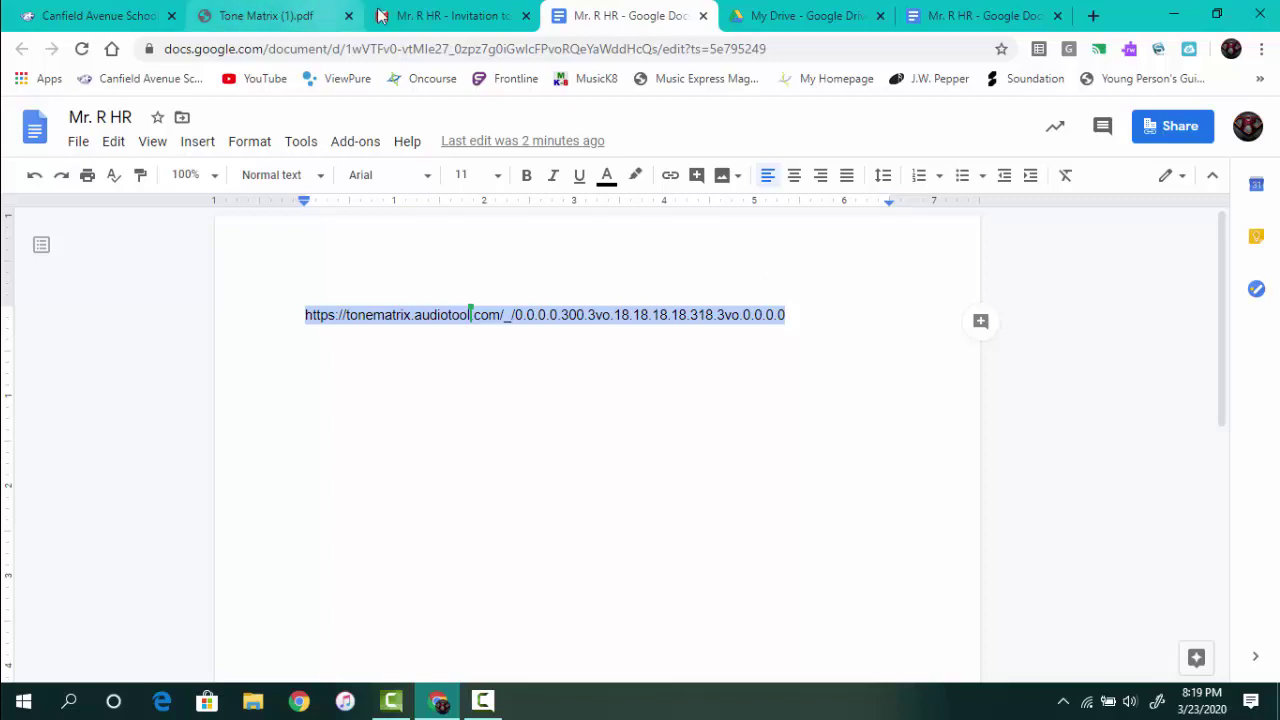
pyautogui.click(100, 16)
pyautogui.click(443, 376)
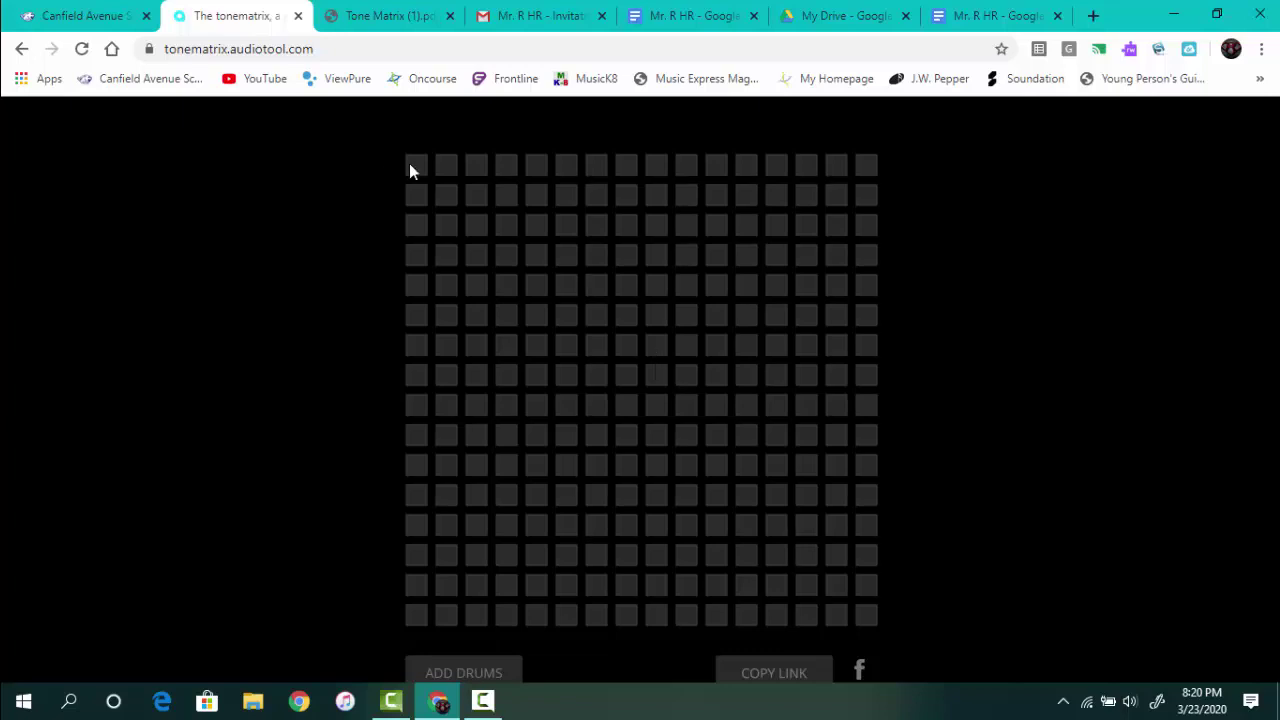
pyautogui.moveTo(409, 170)
pyautogui.mouseDown()
pyautogui.moveTo(574, 162)
pyautogui.moveTo(873, 185)
pyautogui.moveTo(857, 223)
pyautogui.moveTo(886, 492)
pyautogui.moveTo(881, 643)
pyautogui.moveTo(376, 616)
pyautogui.moveTo(1005, 540)
pyautogui.moveTo(486, 470)
pyautogui.moveTo(571, 333)
pyautogui.moveTo(478, 225)
pyautogui.moveTo(464, 238)
pyautogui.moveTo(361, 223)
pyautogui.moveTo(461, 162)
pyautogui.moveTo(473, 240)
pyautogui.moveTo(416, 284)
pyautogui.moveTo(608, 185)
pyautogui.moveTo(345, 428)
pyautogui.moveTo(719, 209)
pyautogui.moveTo(437, 301)
pyautogui.moveTo(574, 341)
pyautogui.moveTo(429, 427)
pyautogui.moveTo(528, 416)
pyautogui.moveTo(599, 360)
pyautogui.moveTo(648, 437)
pyautogui.moveTo(801, 346)
pyautogui.moveTo(728, 583)
pyautogui.moveTo(857, 514)
pyautogui.moveTo(881, 561)
pyautogui.moveTo(826, 581)
pyautogui.moveTo(850, 599)
pyautogui.moveTo(823, 608)
pyautogui.moveTo(663, 603)
pyautogui.moveTo(885, 603)
pyautogui.moveTo(816, 539)
pyautogui.moveTo(515, 643)
pyautogui.moveTo(814, 573)
pyautogui.moveTo(648, 560)
pyautogui.moveTo(427, 595)
pyautogui.moveTo(563, 549)
pyautogui.moveTo(620, 468)
pyautogui.moveTo(627, 388)
pyautogui.moveTo(511, 479)
pyautogui.moveTo(566, 499)
pyautogui.moveTo(576, 451)
pyautogui.moveTo(505, 463)
pyautogui.moveTo(516, 553)
pyautogui.moveTo(539, 568)
pyautogui.moveTo(404, 508)
pyautogui.moveTo(466, 380)
pyautogui.moveTo(478, 188)
pyautogui.moveTo(489, 361)
pyautogui.moveTo(739, 324)
pyautogui.moveTo(757, 254)
pyautogui.moveTo(815, 189)
pyautogui.moveTo(785, 280)
pyautogui.moveTo(831, 317)
pyautogui.moveTo(862, 377)
pyautogui.moveTo(844, 332)
pyautogui.moveTo(776, 509)
pyautogui.moveTo(831, 539)
pyautogui.moveTo(819, 371)
pyautogui.moveTo(740, 374)
pyautogui.moveTo(682, 421)
pyautogui.moveTo(549, 390)
pyautogui.moveTo(568, 340)
pyautogui.moveTo(423, 339)
pyautogui.moveTo(488, 413)
pyautogui.moveTo(484, 404)
pyautogui.moveTo(543, 410)
pyautogui.moveTo(783, 490)
pyautogui.mouseUp()
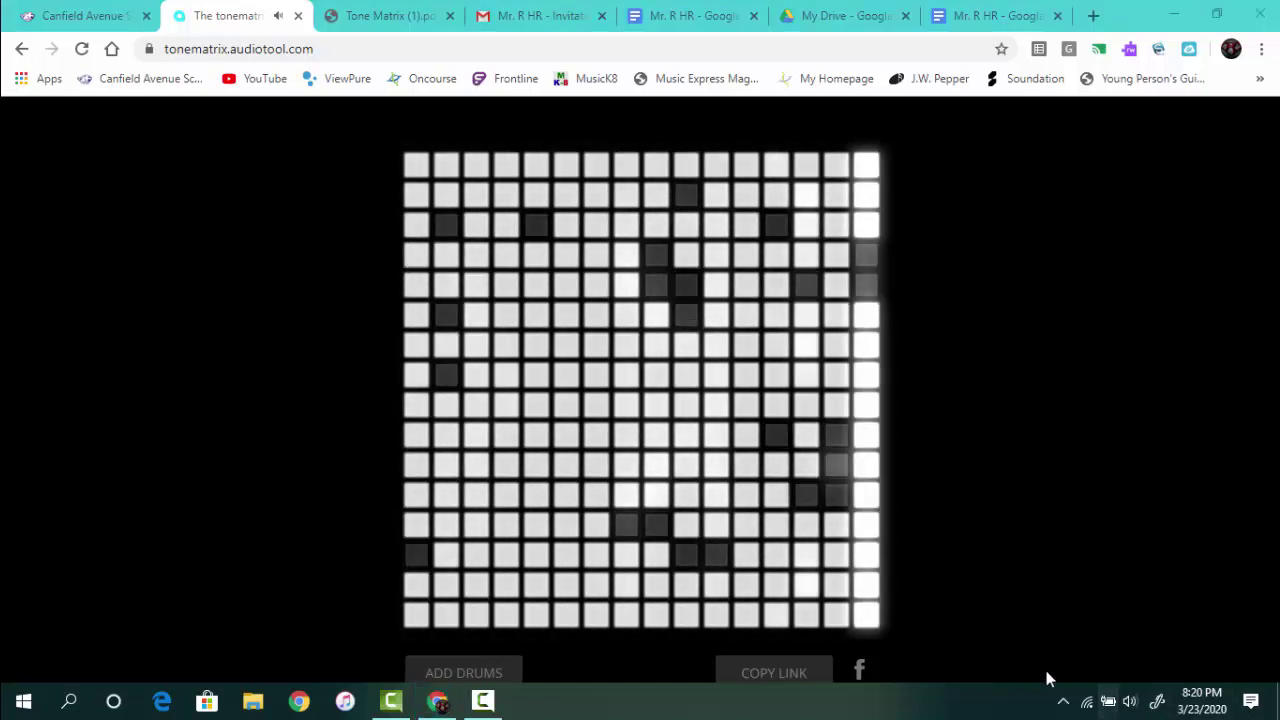
pyautogui.click(1130, 701)
pyautogui.click(976, 660)
pyautogui.click(1087, 469)
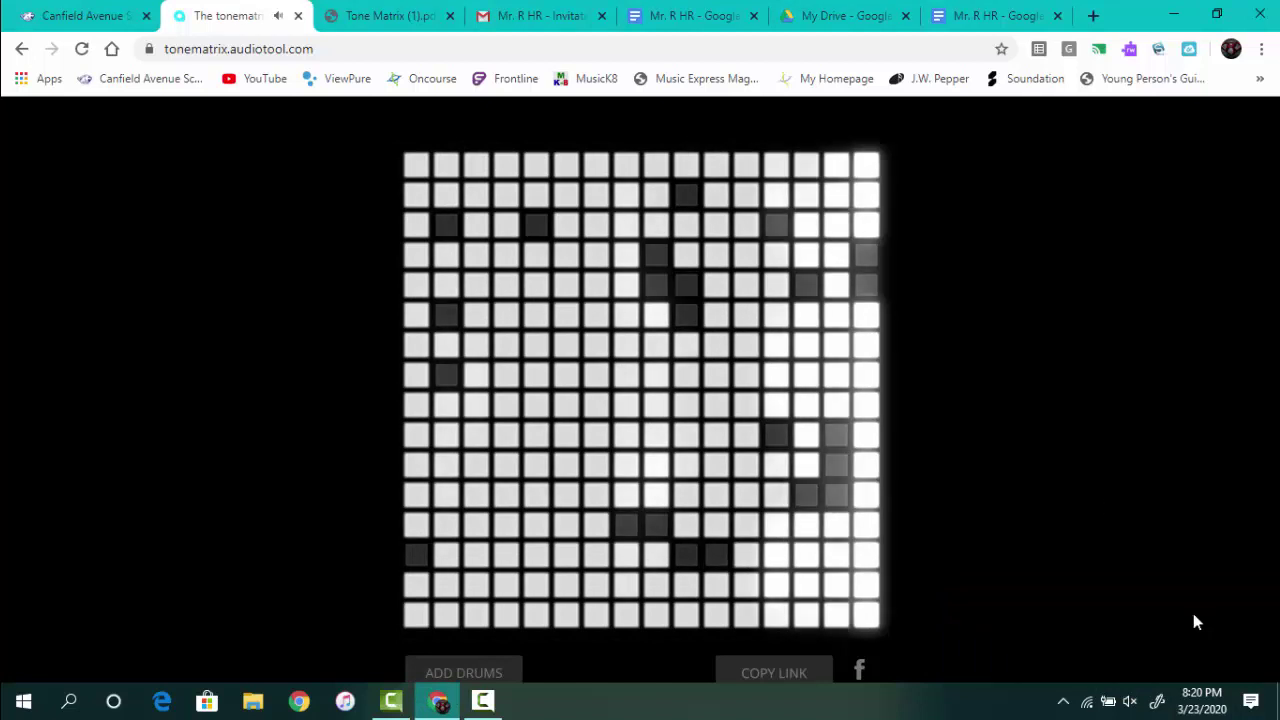
pyautogui.click(1130, 701)
pyautogui.click(1031, 657)
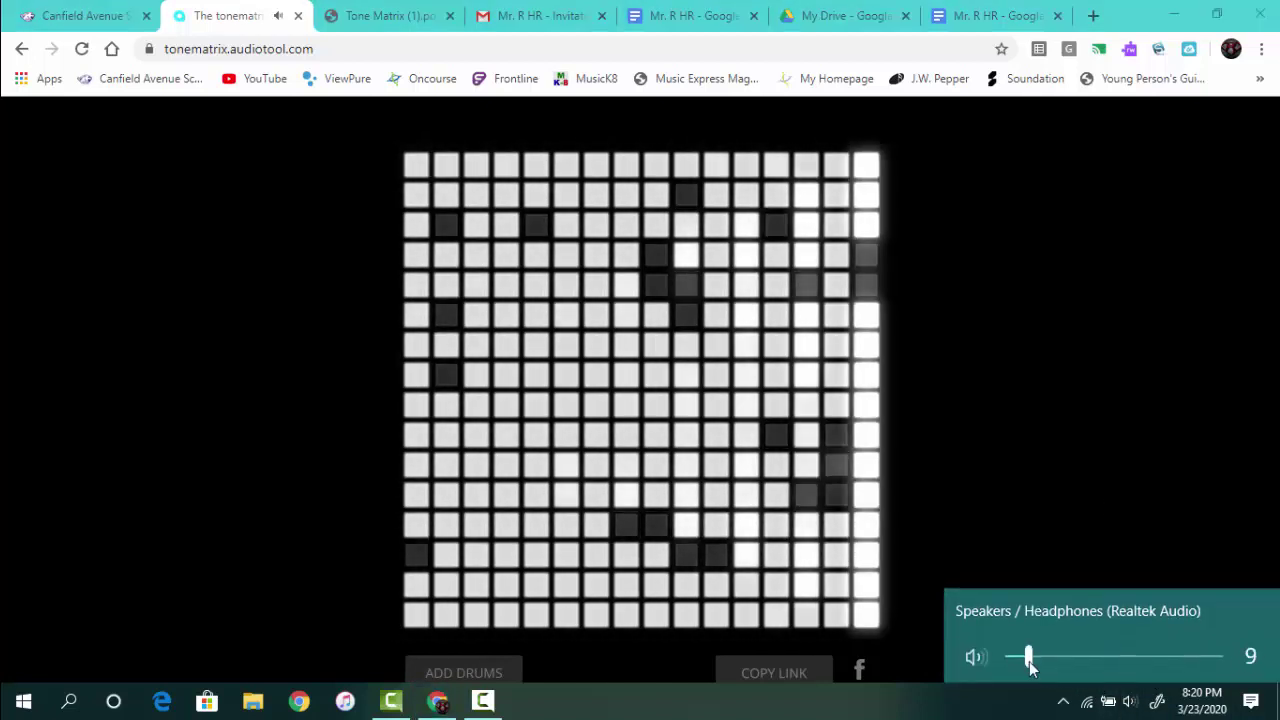
pyautogui.click(976, 657)
pyautogui.click(1014, 500)
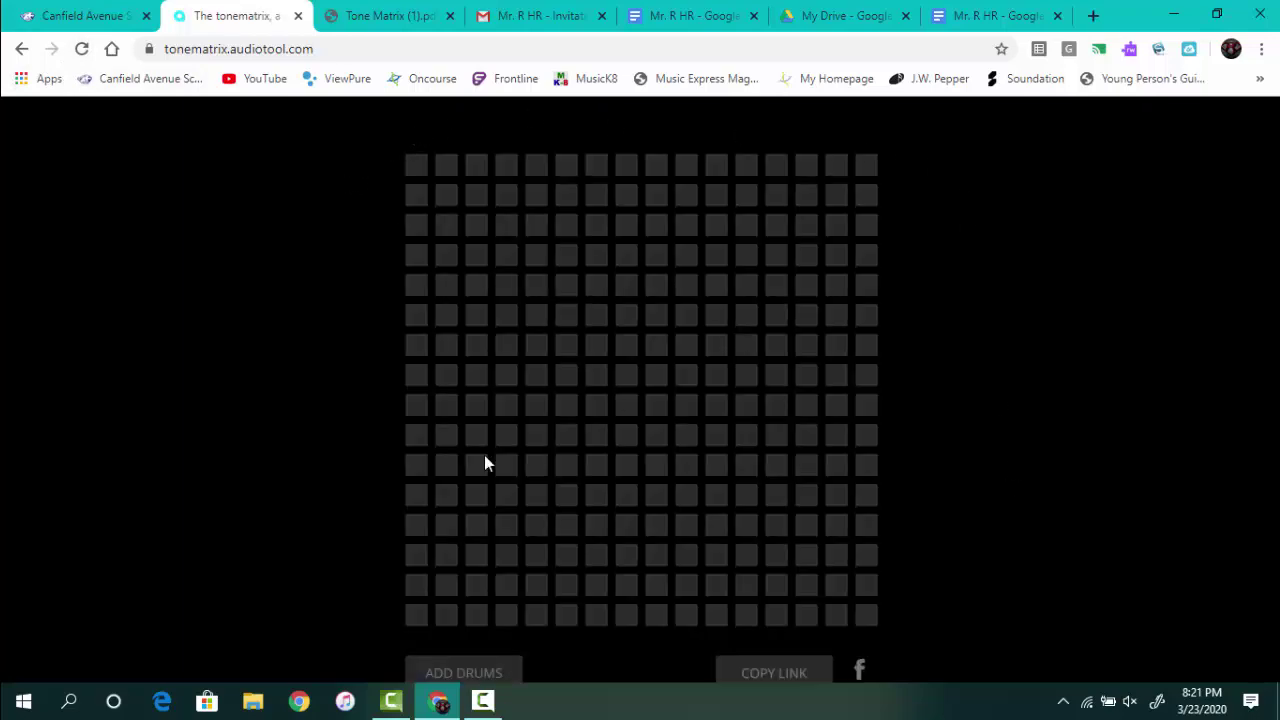
# - Switch on three scattered notes: two stacked in the upper left and one lower down
pyautogui.click(503, 257)
pyautogui.click(502, 285)
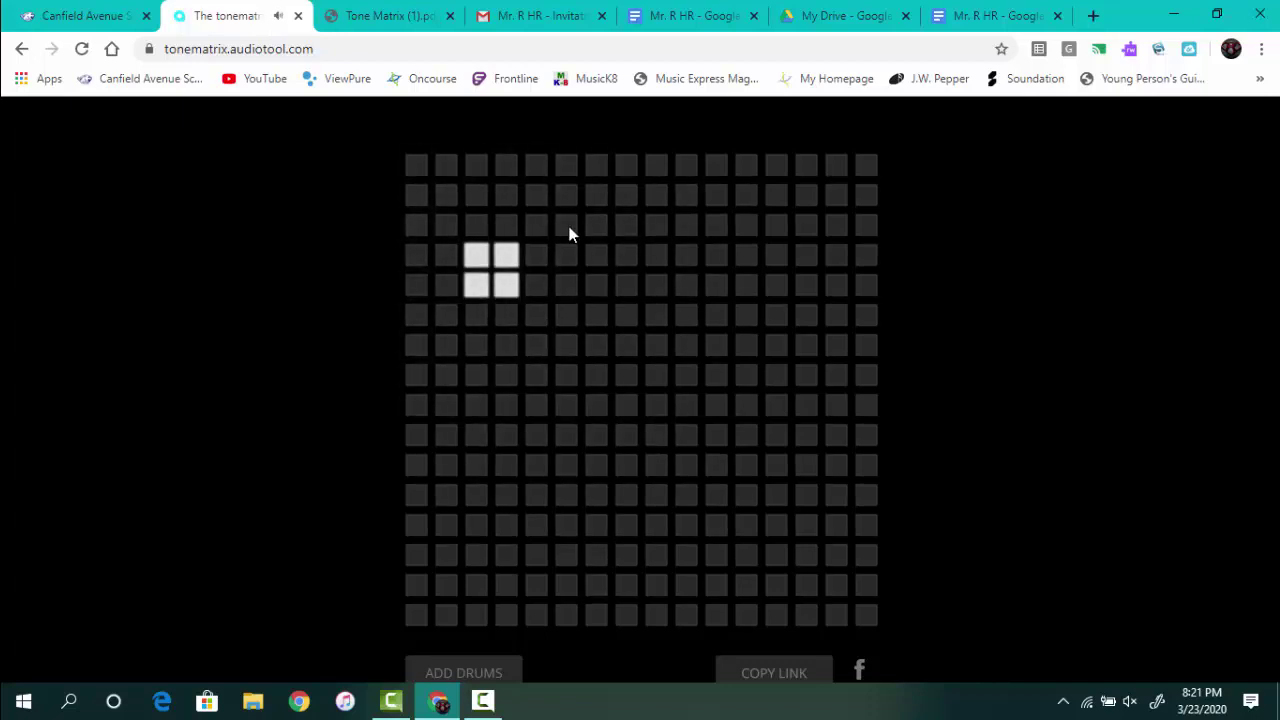
pyautogui.click(448, 434)
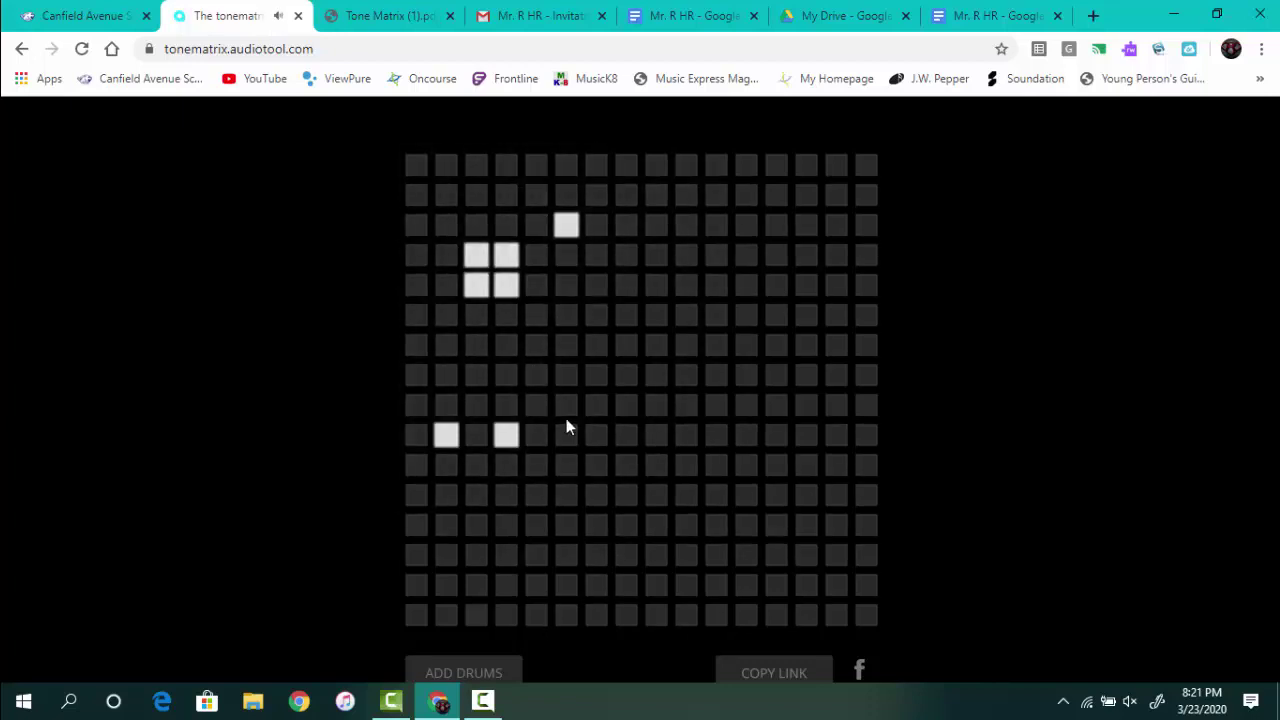